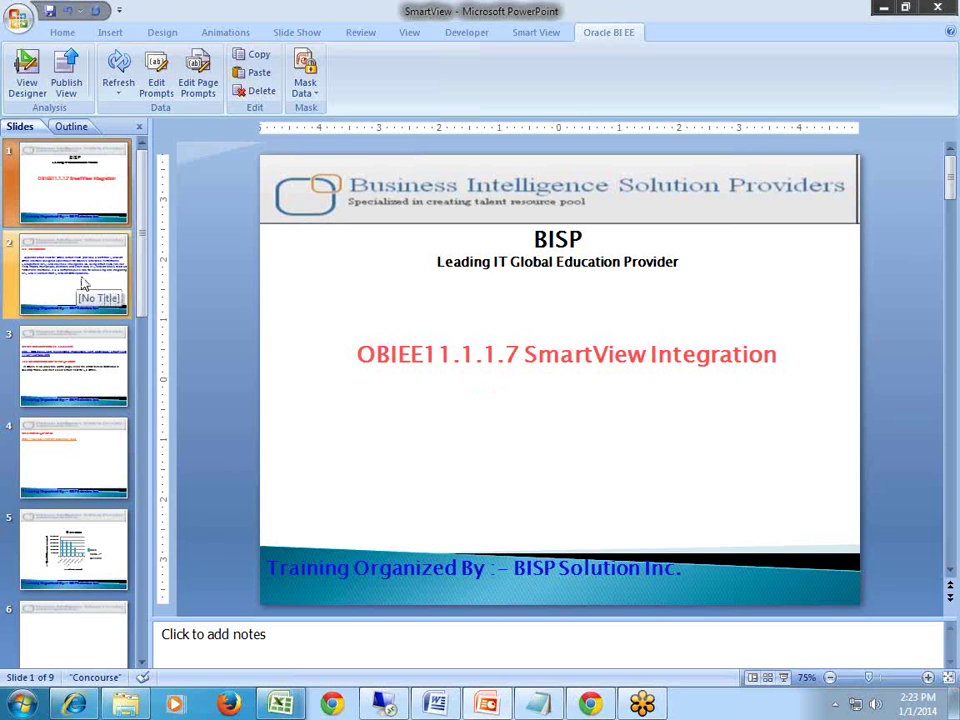
Show the Smart View introduction slide, then switch to the Oracle BI home page in Internet Explorer.
click(84, 285)
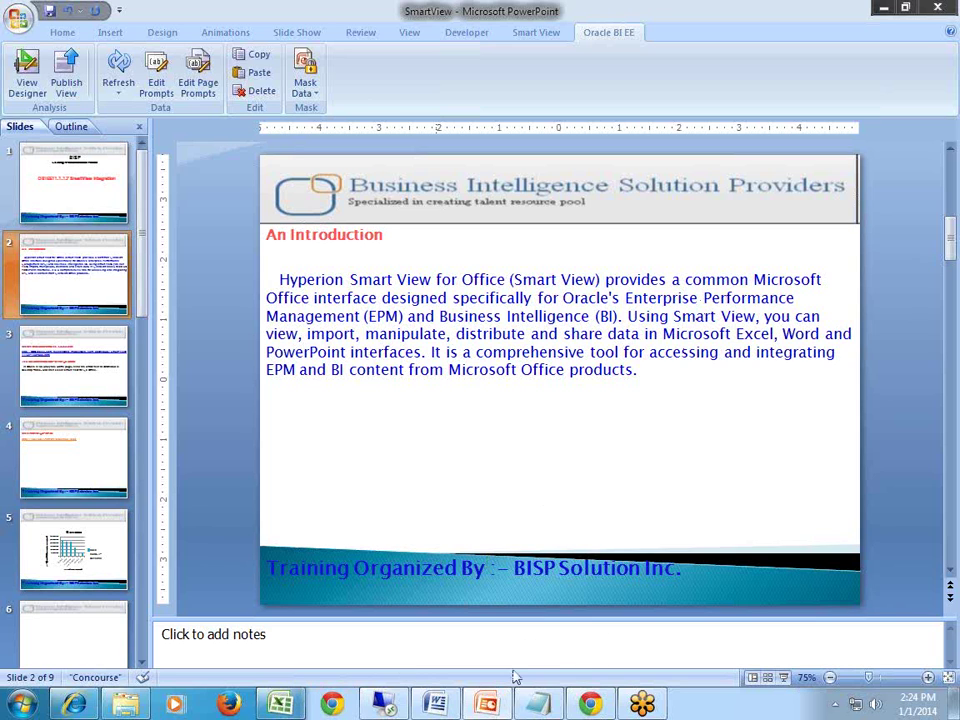
click(74, 705)
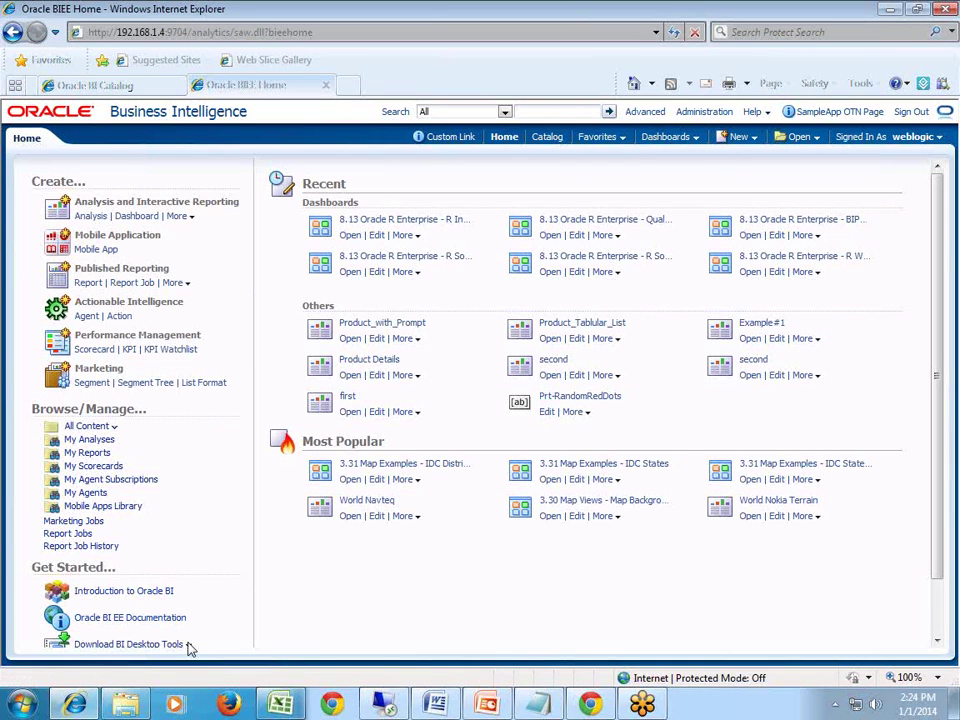
List the downloadable BI Desktop Tools, then return to the presentation's slide 3 download link.
click(189, 645)
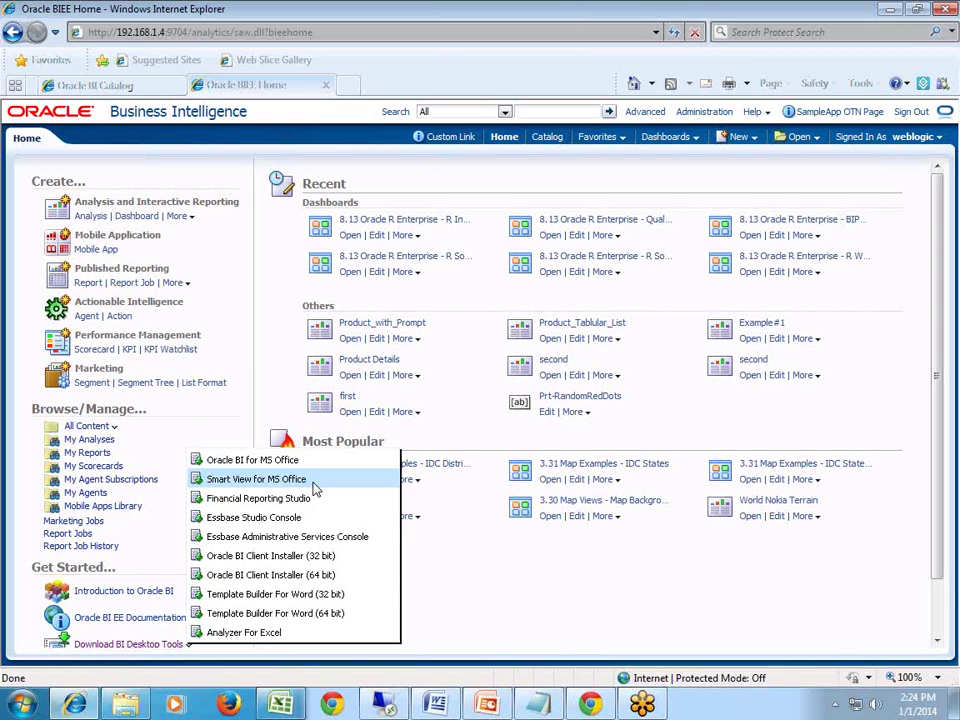
click(500, 708)
scroll(375, 436, down, 1)
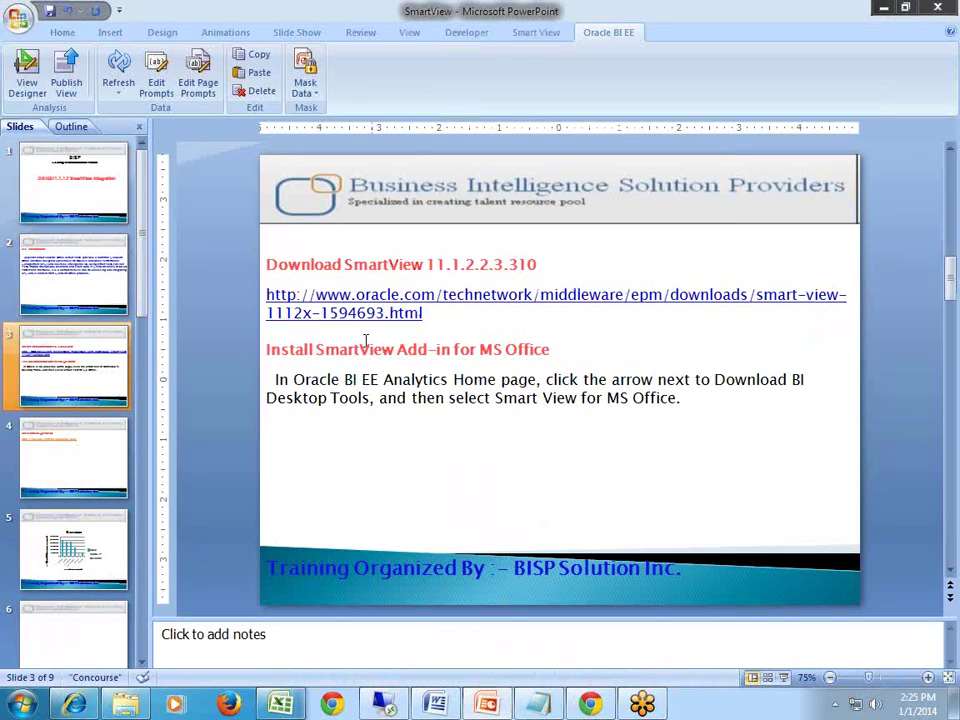
Open a new Chrome tab and copy the Smart View download URL from slide 3.
click(600, 706)
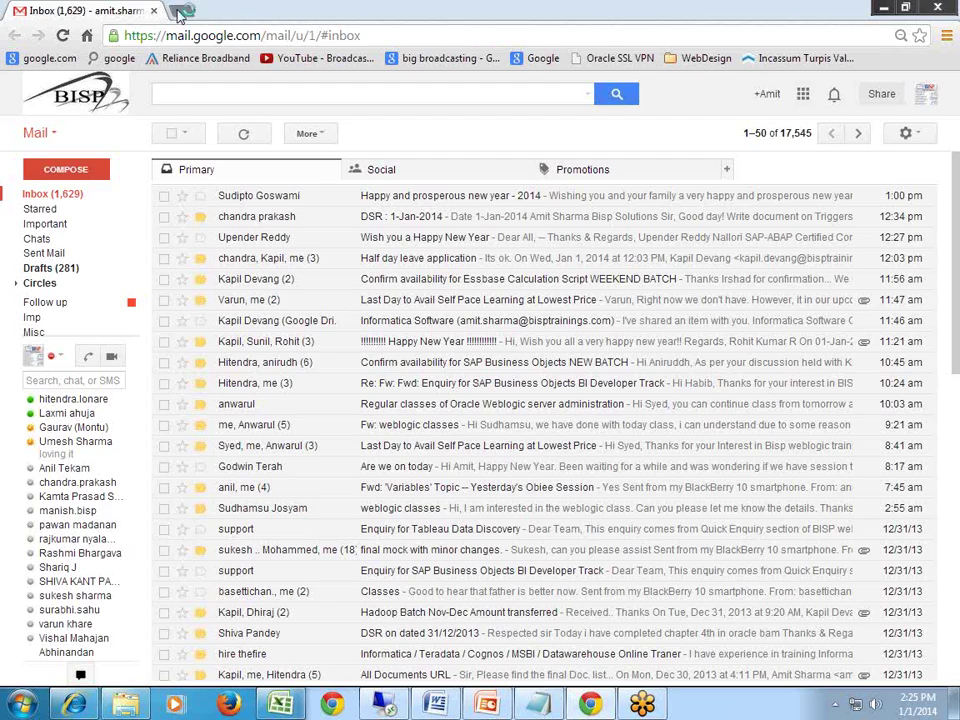
key(ctrl+t)
click(938, 7)
click(423, 314)
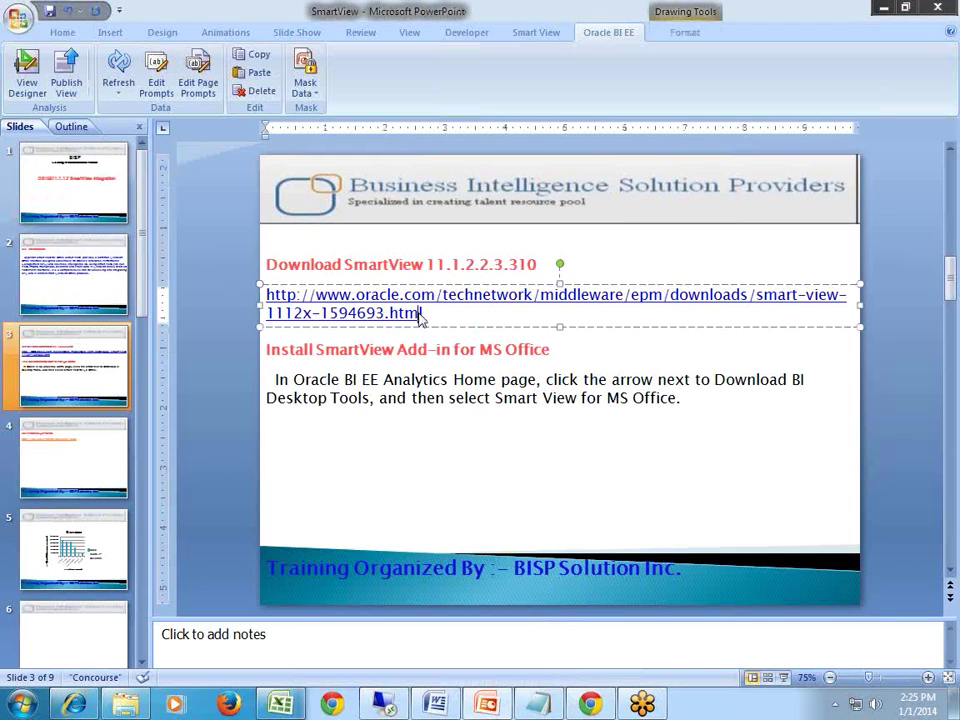
drag(423, 314, 262, 290)
key(ctrl+c)
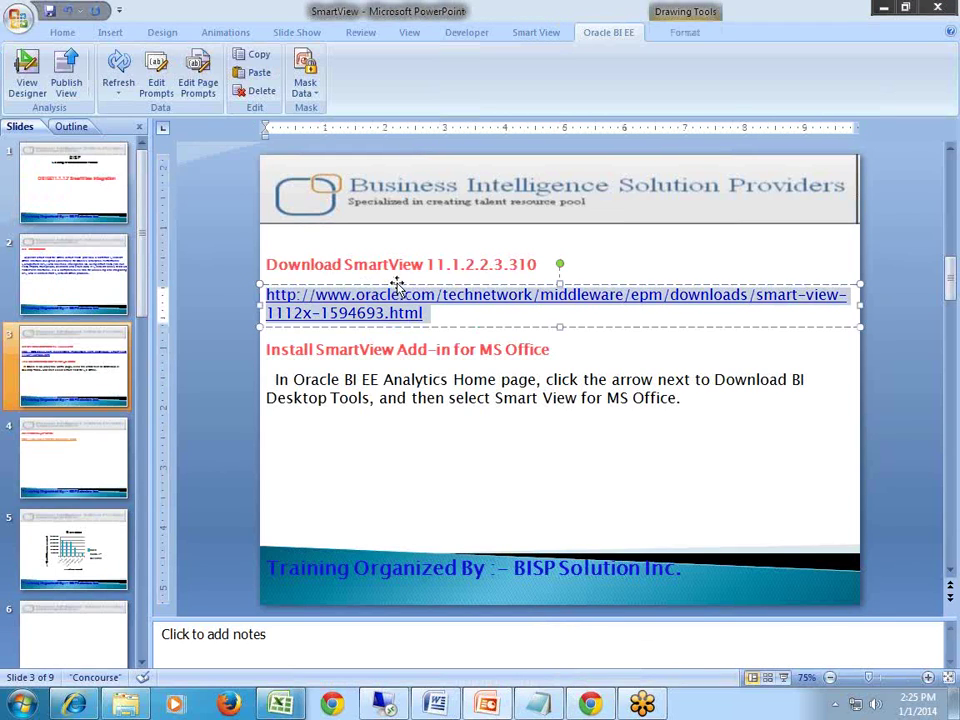
key(alt+Tab)
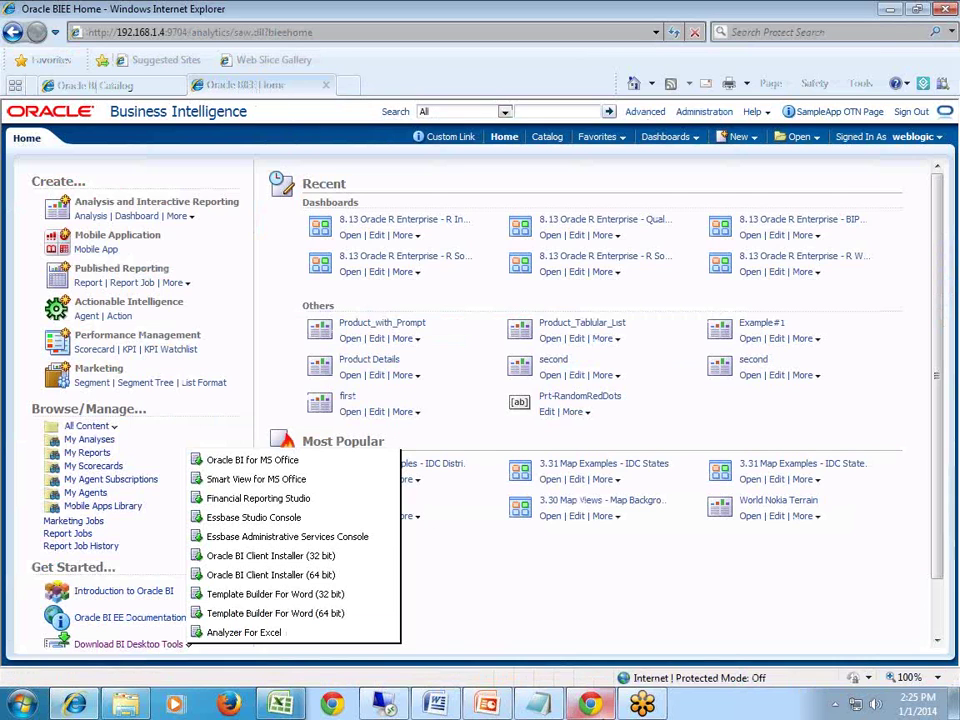
Load the Smart View downloads page, close the Gmail tab, and accept the OTN License Agreement.
click(590, 705)
click(216, 36)
key(ctrl+v)
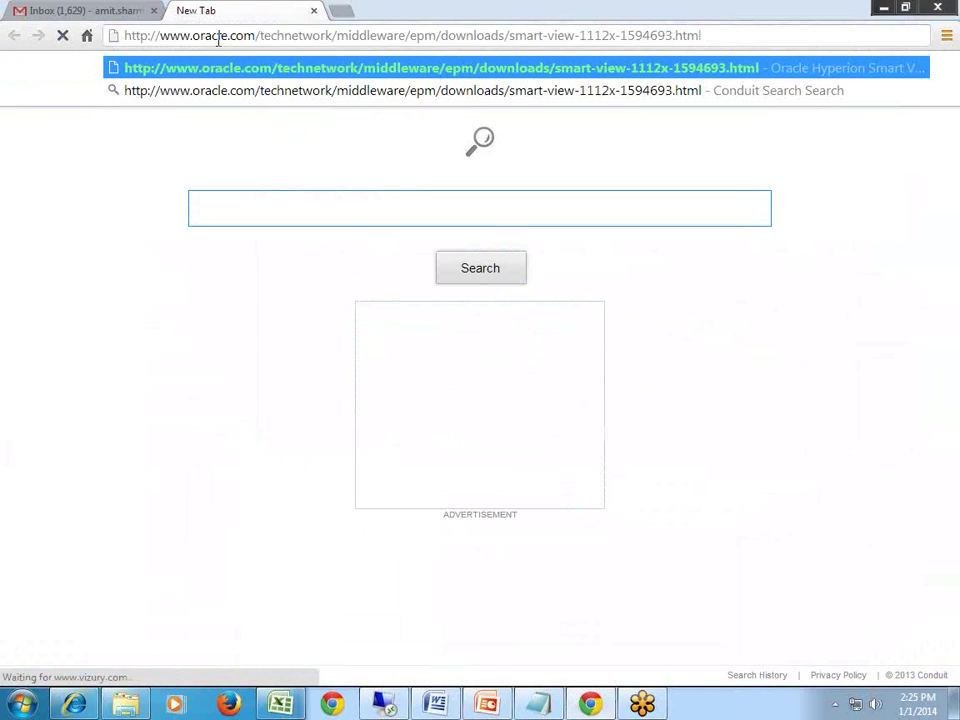
key(Return)
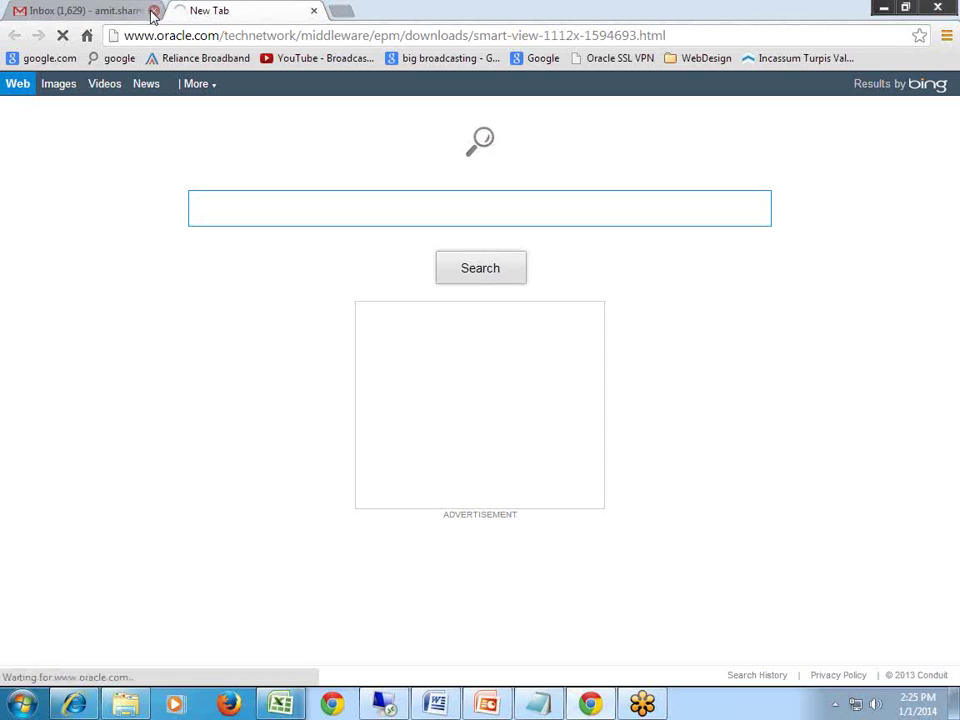
click(152, 10)
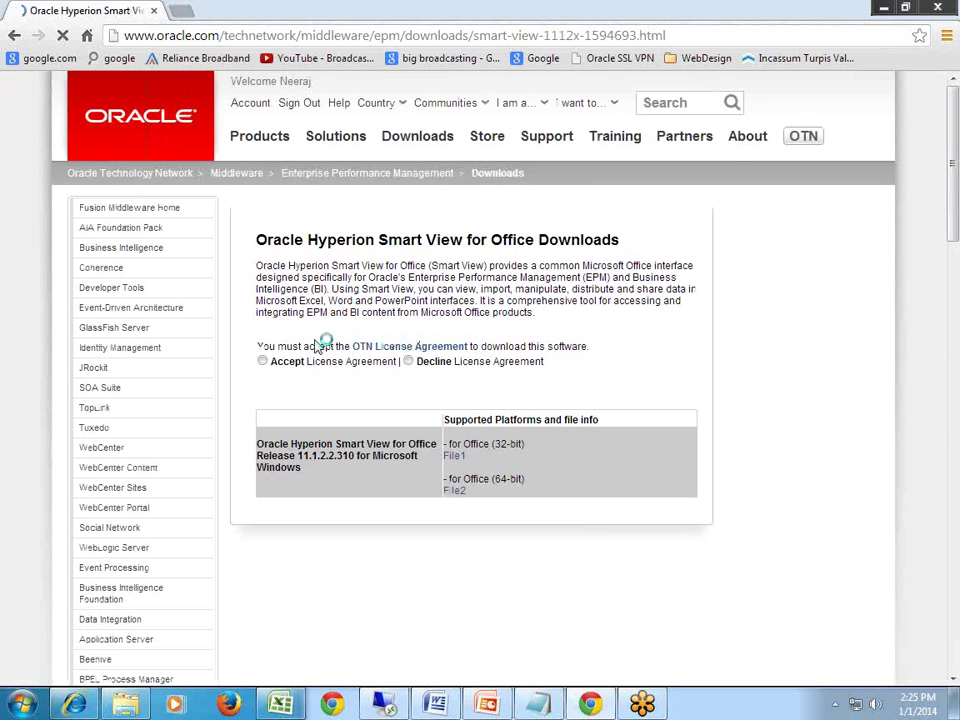
click(264, 362)
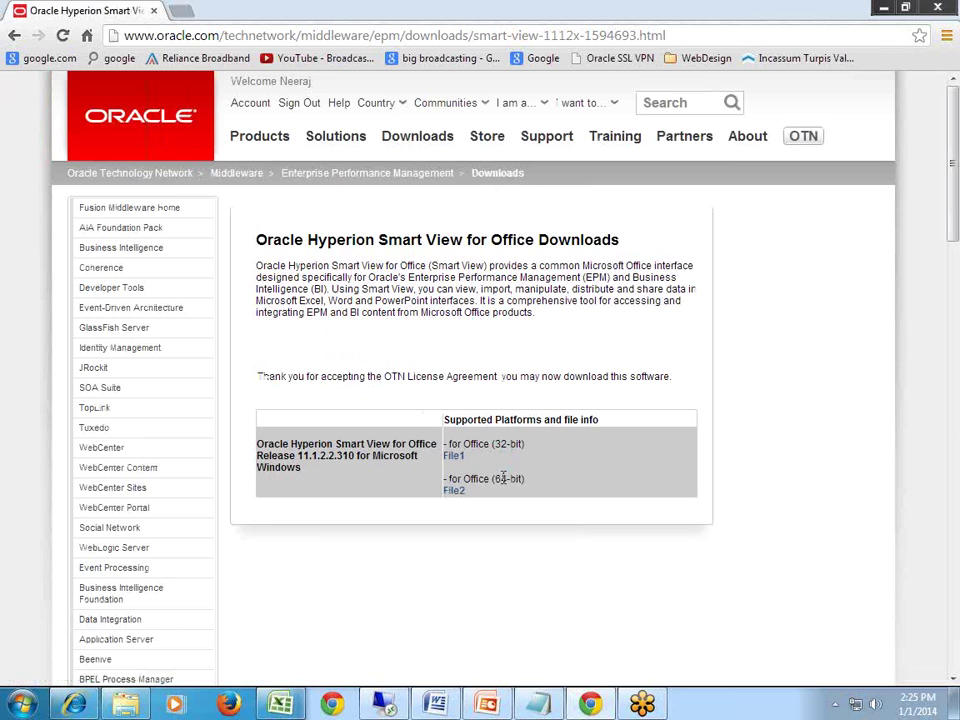
drag(296, 455, 357, 457)
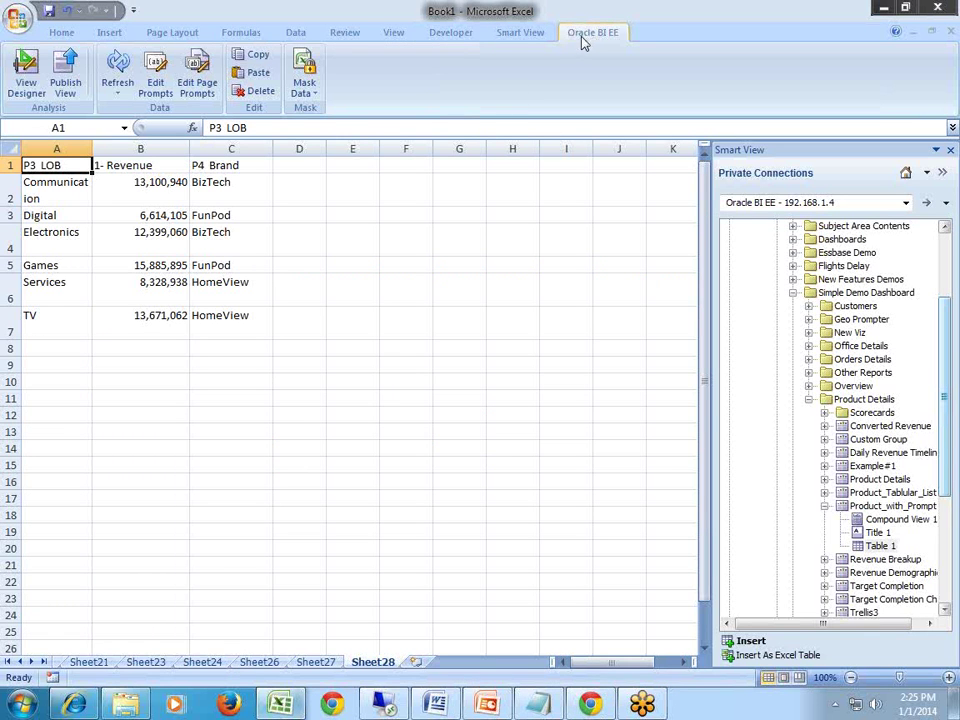
Show slide 4, Connect to MS-Office, then return to Excel's Book1 with the Smart View panel.
click(487, 705)
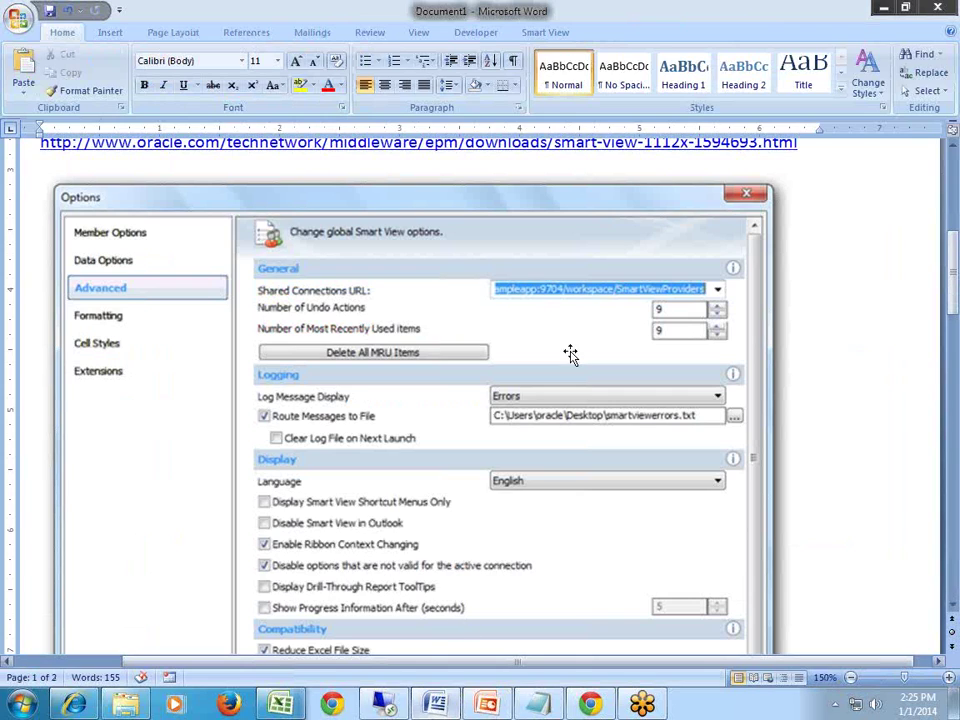
click(543, 32)
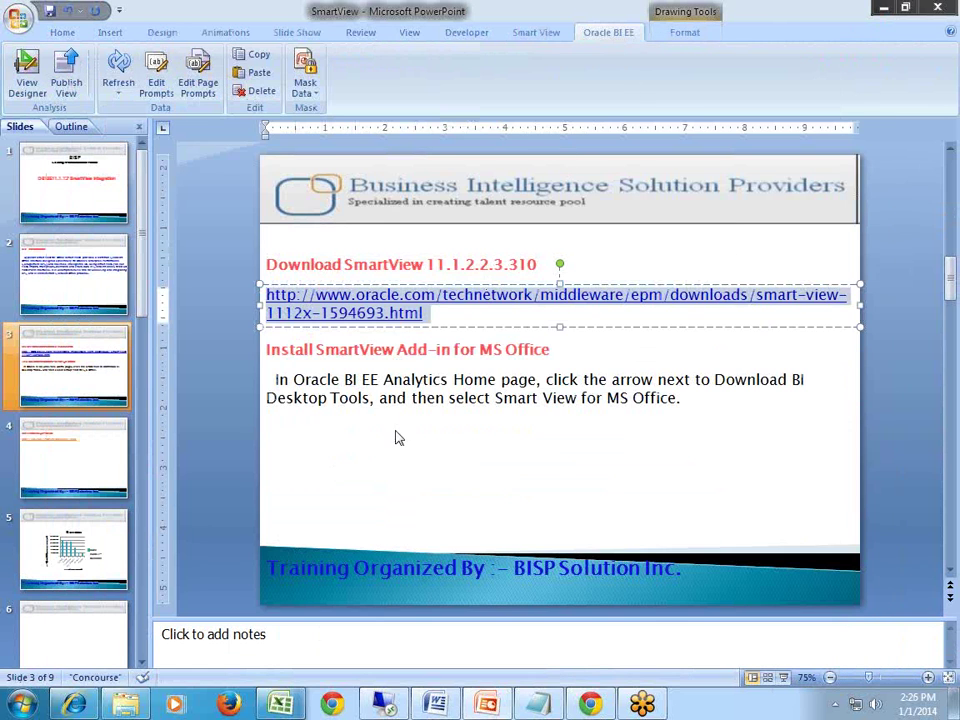
click(394, 437)
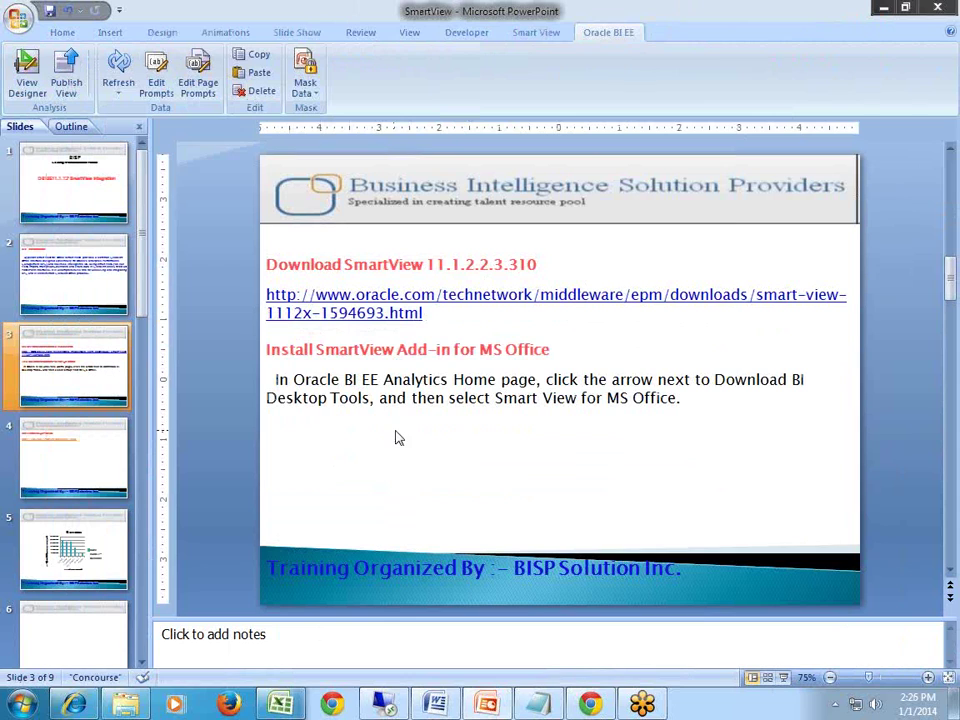
click(94, 474)
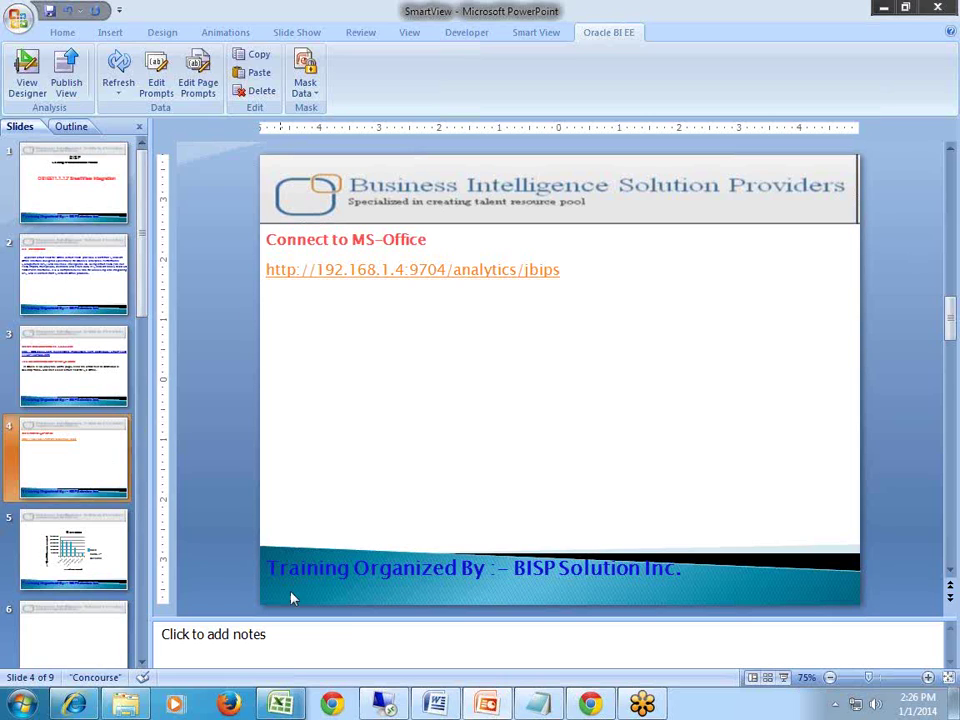
click(80, 705)
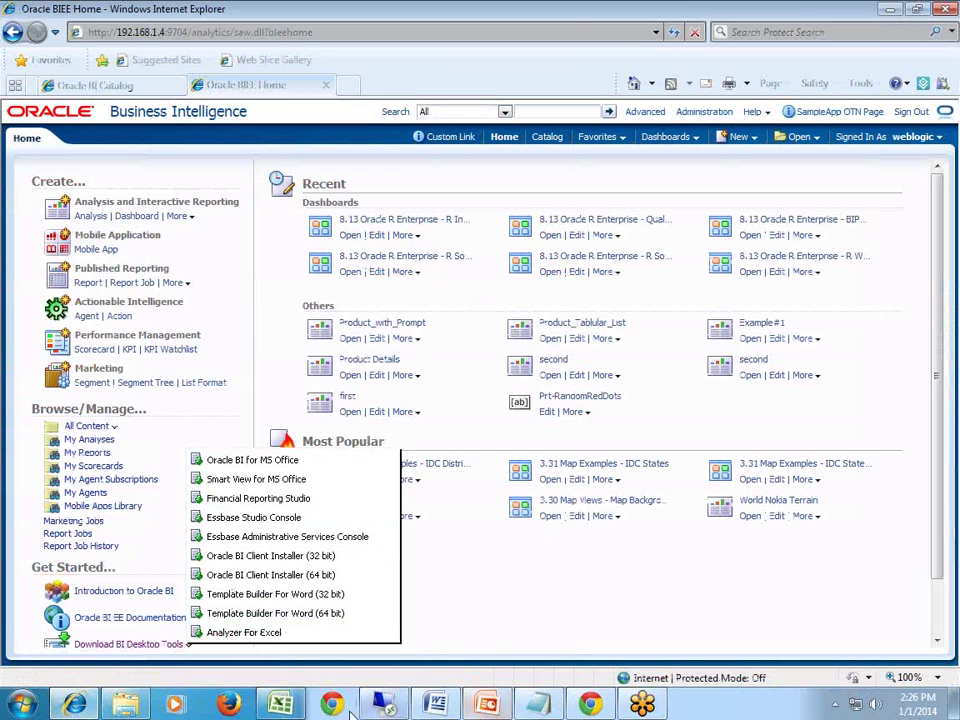
click(280, 705)
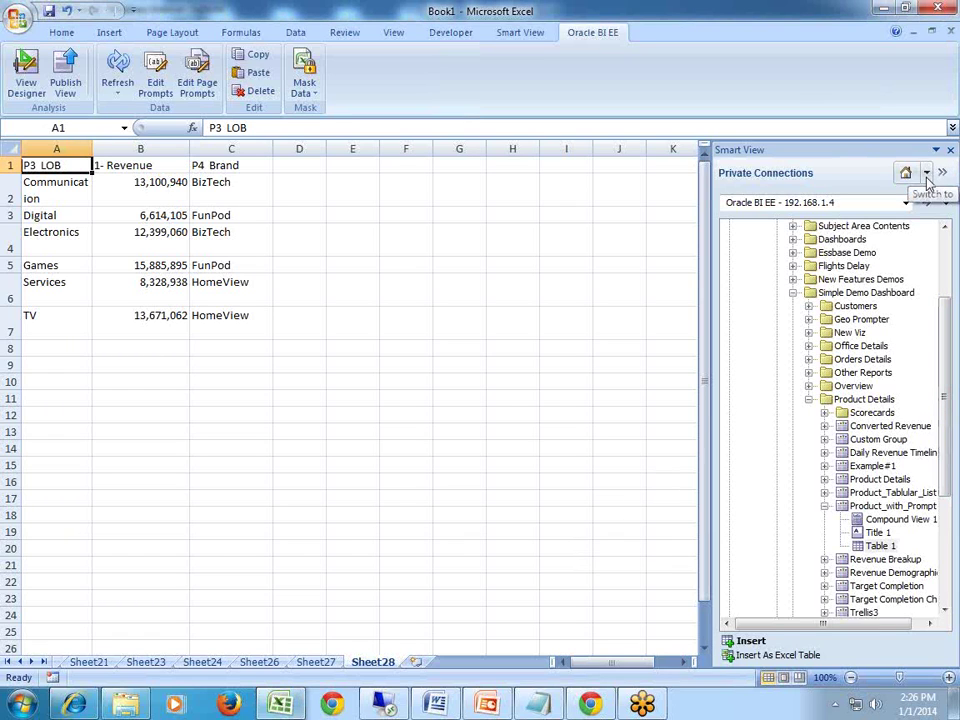
Disconnect all Smart View sources, switch to Private Connections, and choose Create new connection.
click(927, 175)
click(828, 327)
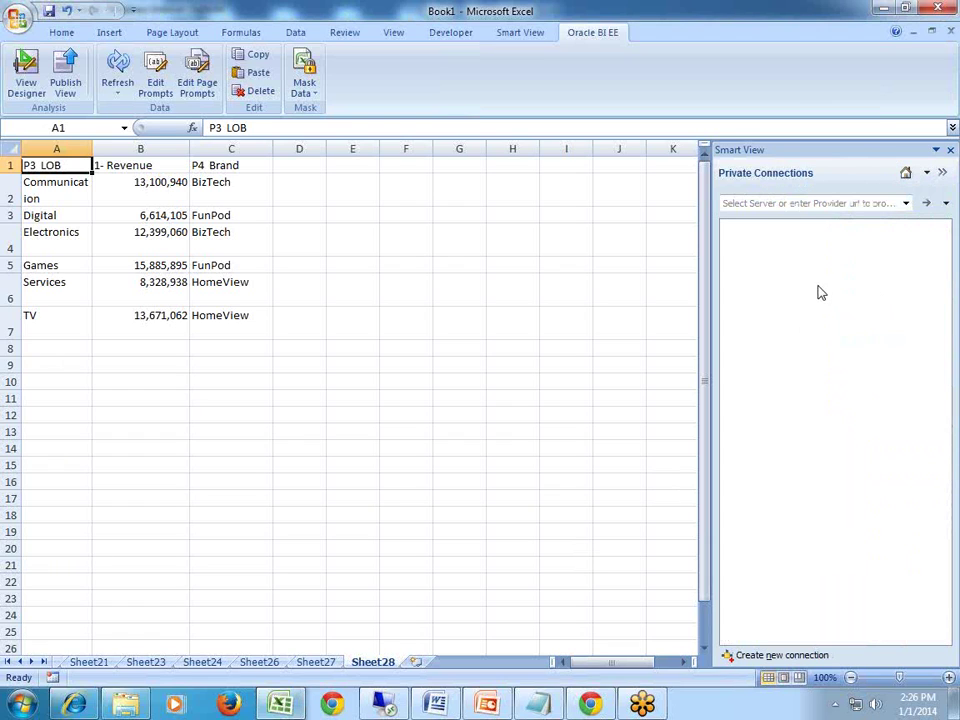
click(927, 175)
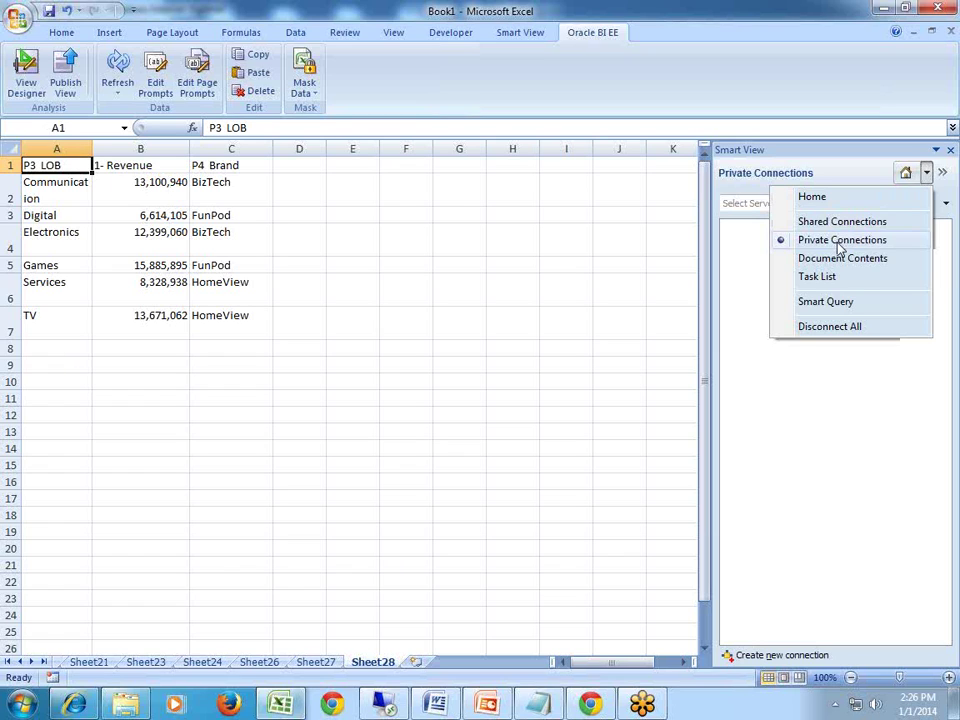
click(840, 249)
click(946, 204)
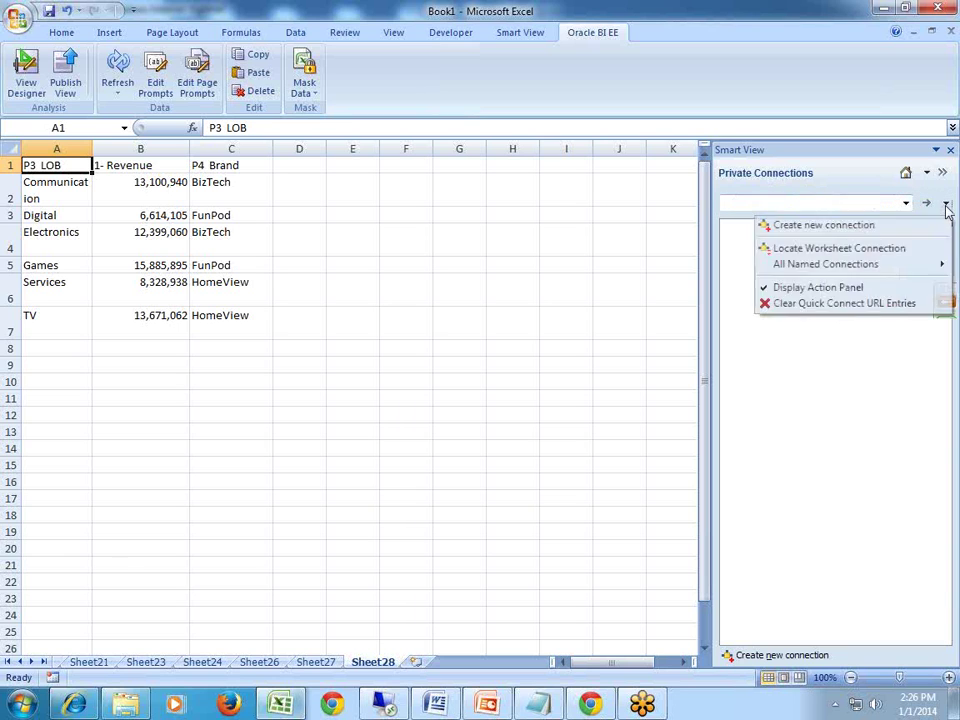
click(824, 229)
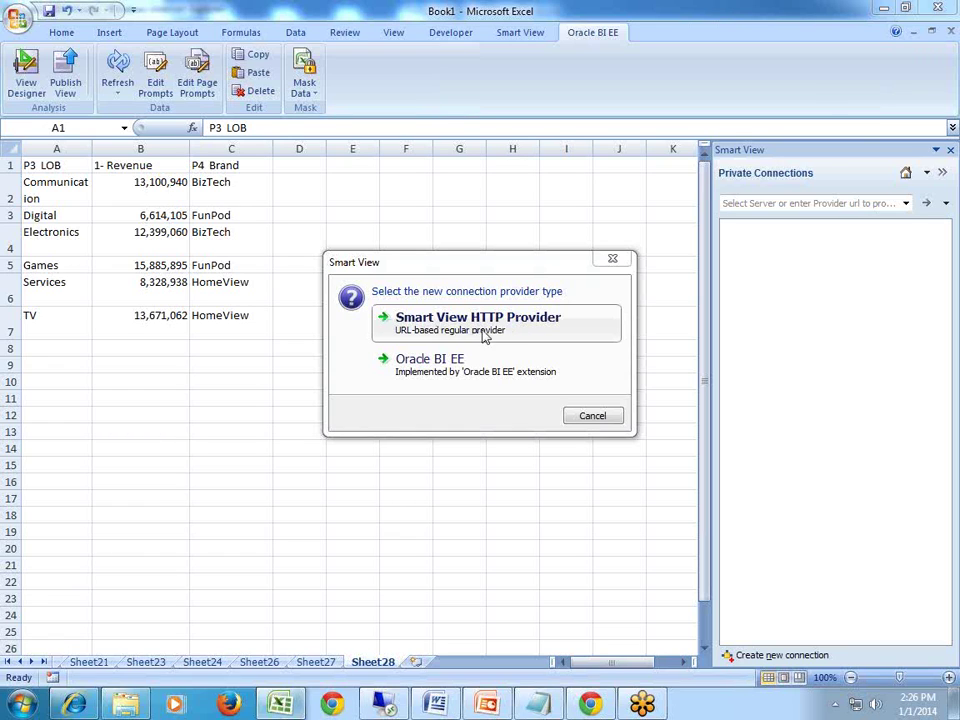
Choose Oracle BI EE as provider and copy the analytics/jbips server URL from Notepad.
click(474, 377)
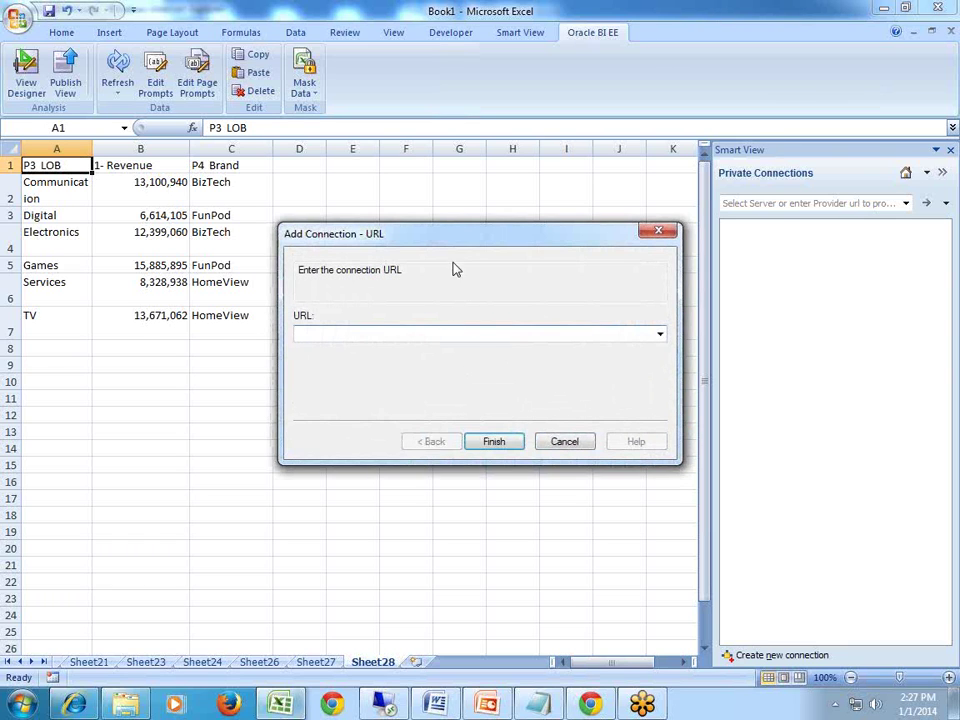
drag(452, 240, 412, 218)
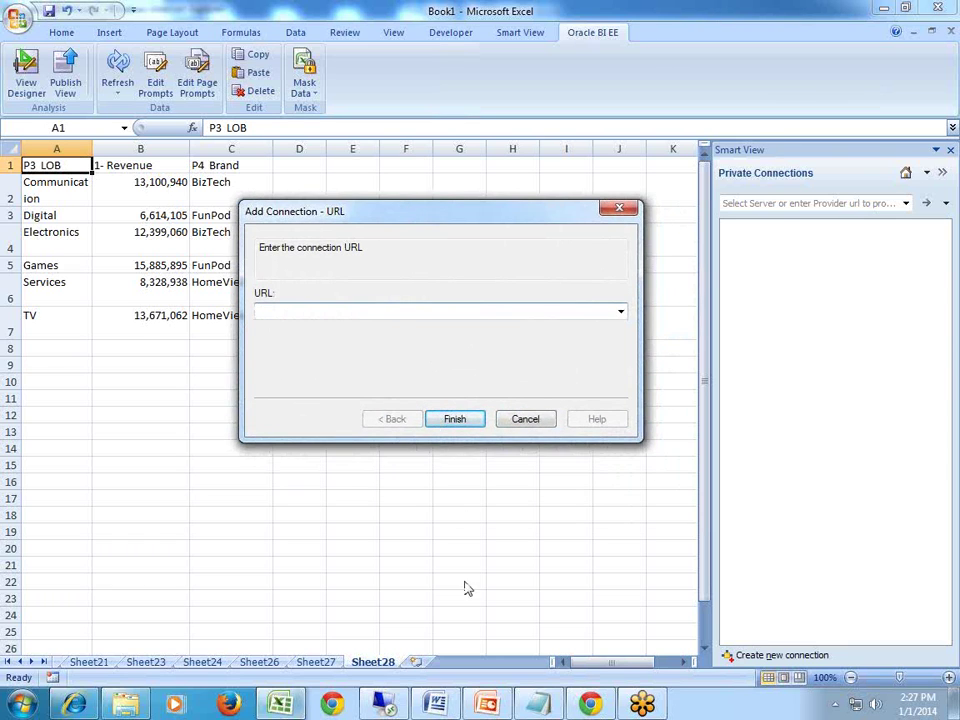
click(540, 705)
click(574, 549)
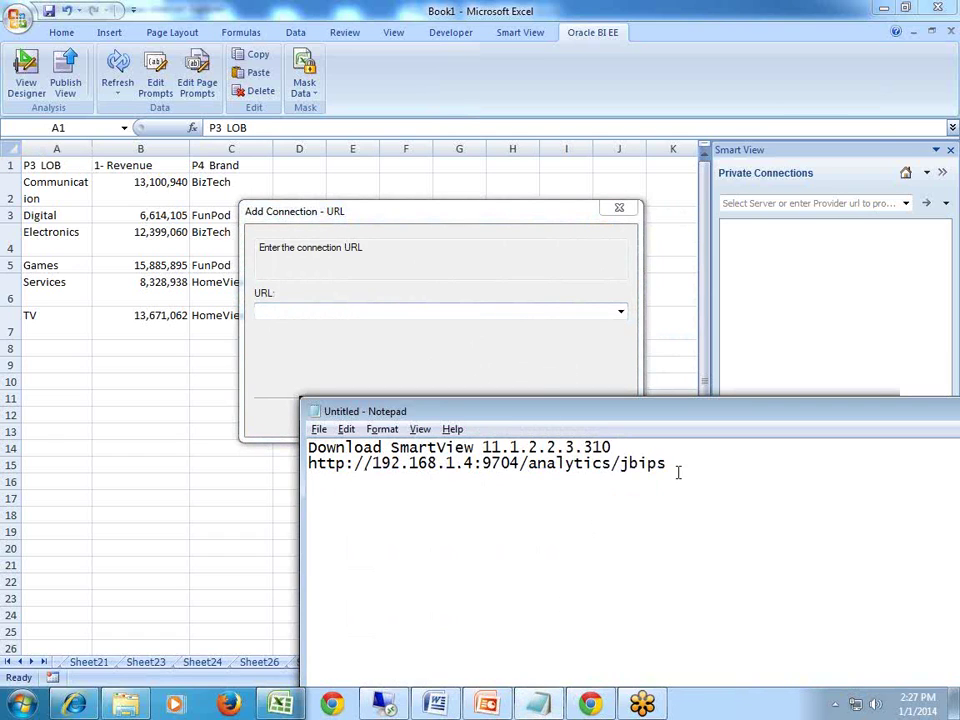
drag(667, 464, 309, 464)
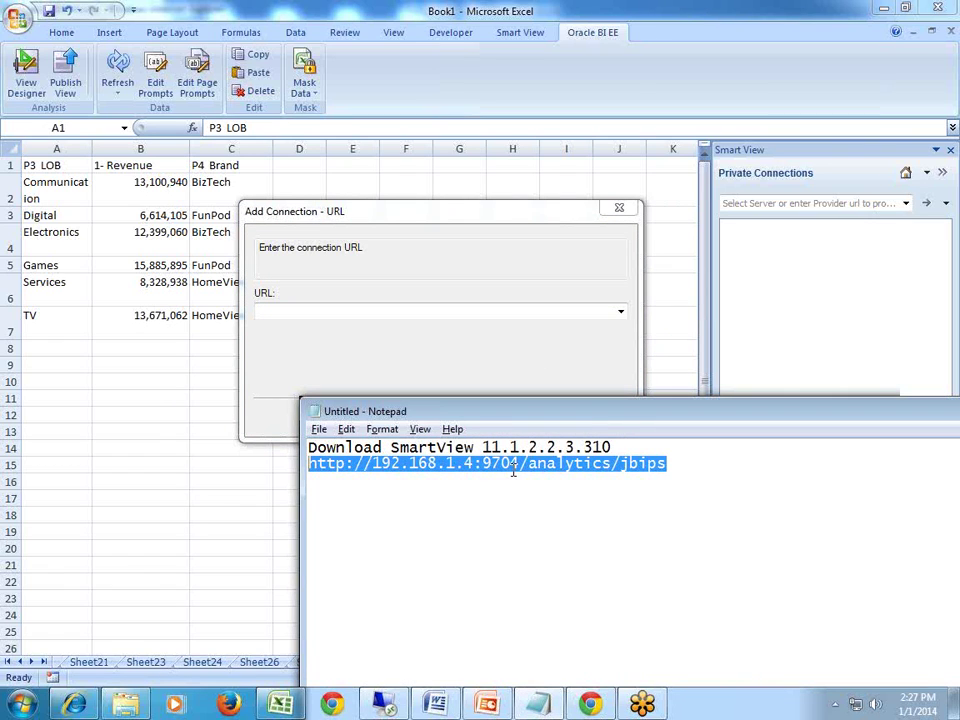
click(483, 464)
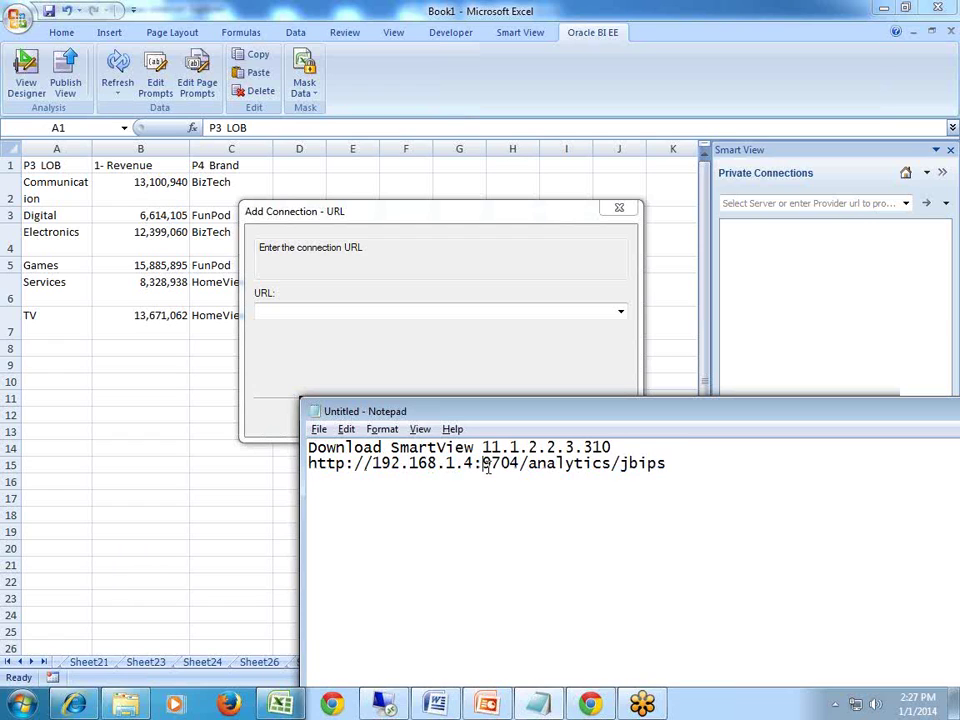
drag(483, 464, 520, 462)
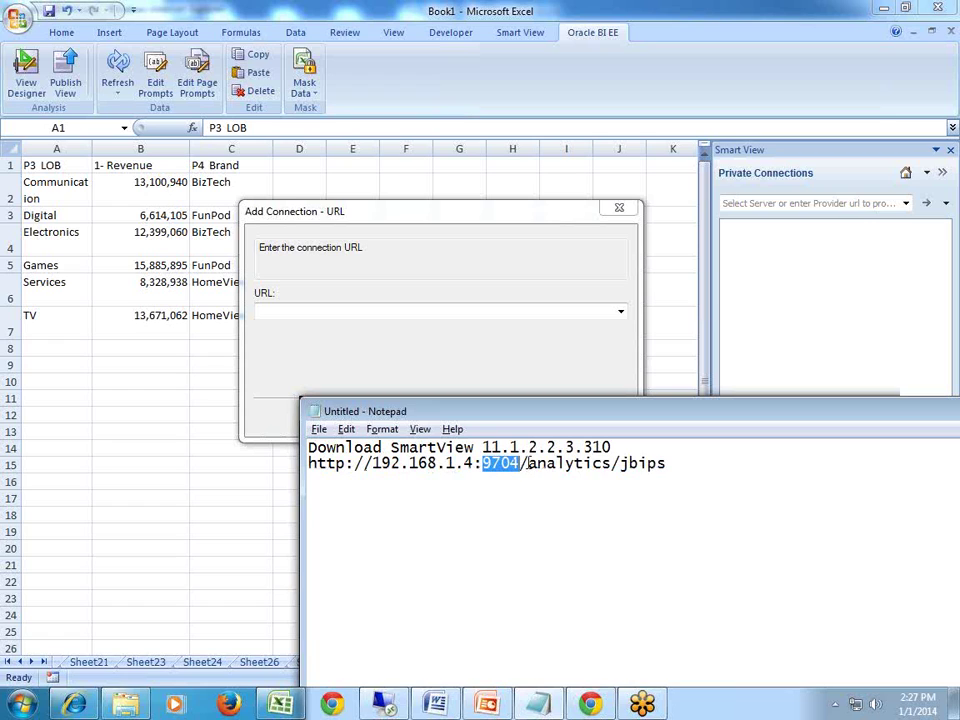
drag(527, 463, 190, 464)
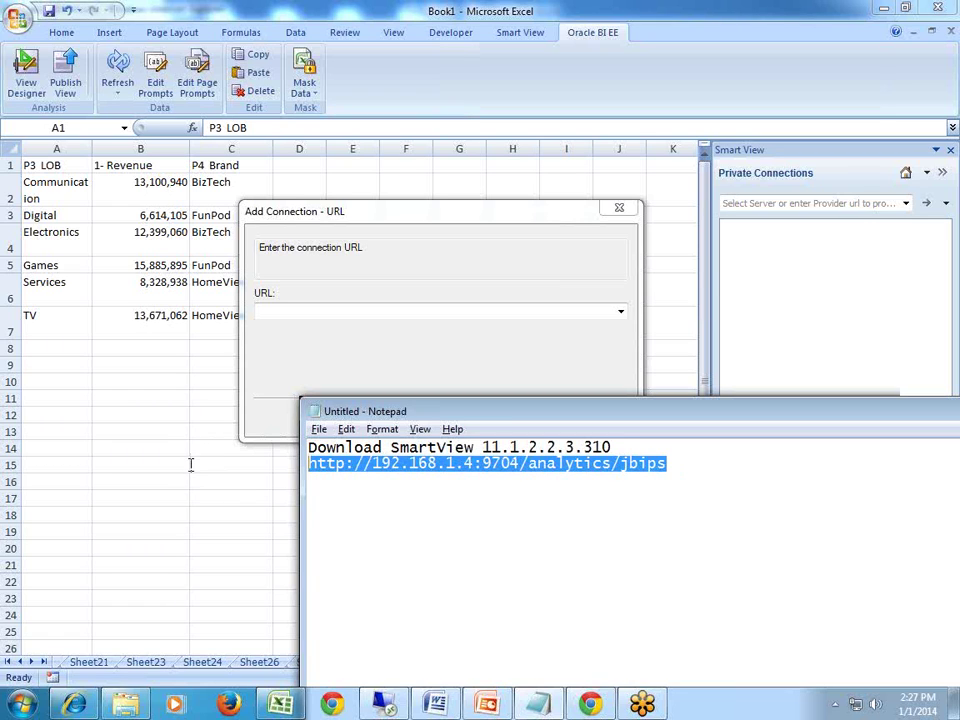
key(ctrl+c)
Paste the analytics URL into Add Connection, finish, and start entering the sign-in credentials.
click(302, 313)
key(ctrl+v)
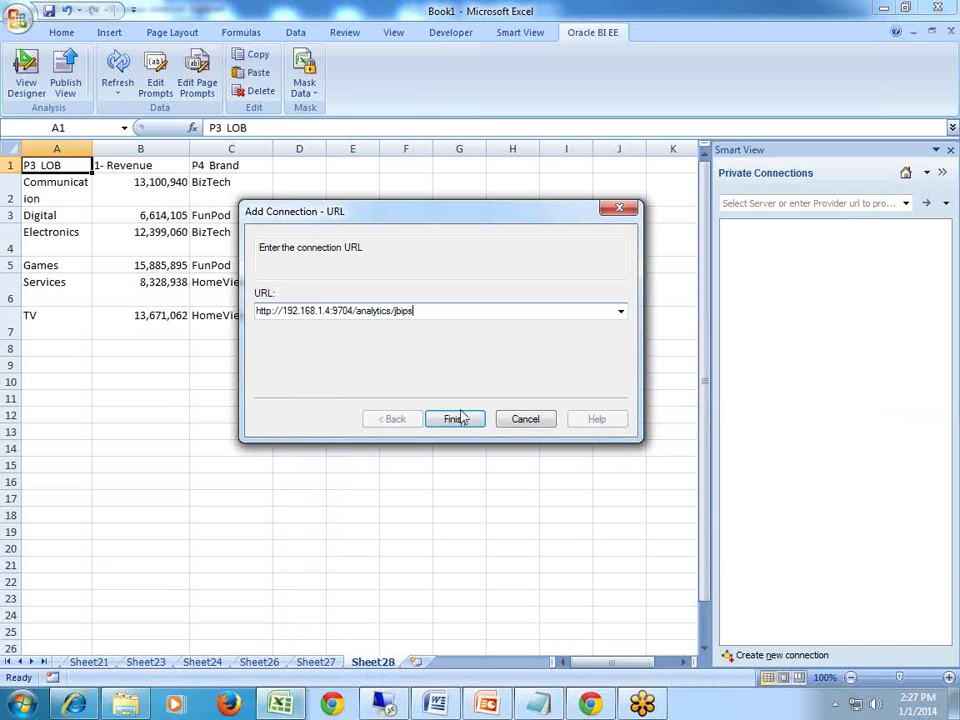
click(455, 419)
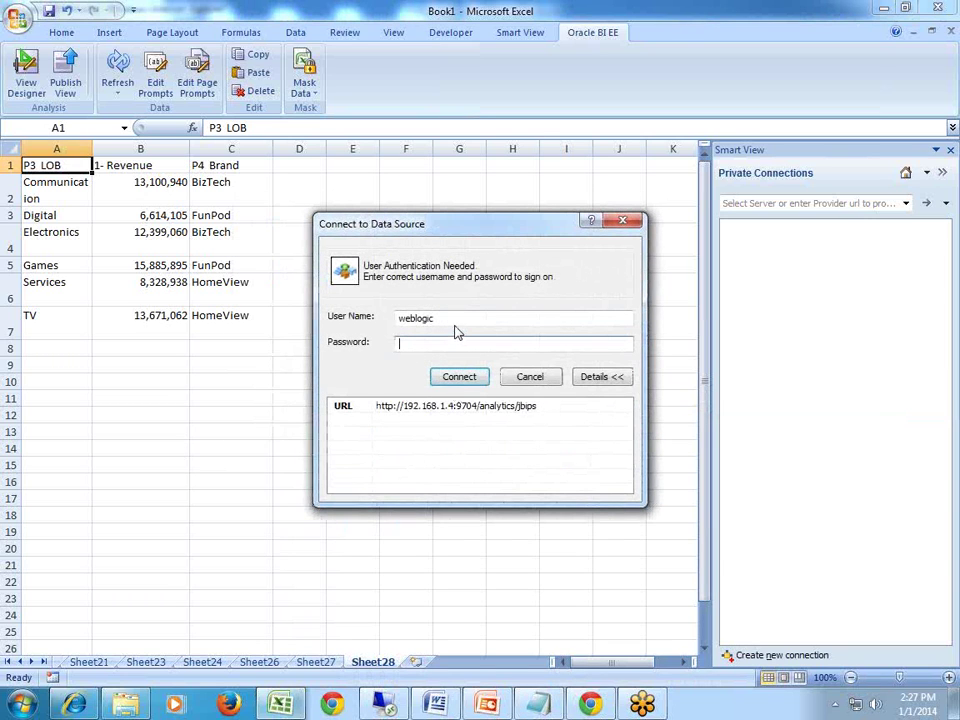
text(we)
Save the private connection as BISP-Demos, then connect to it with the account password.
click(478, 383)
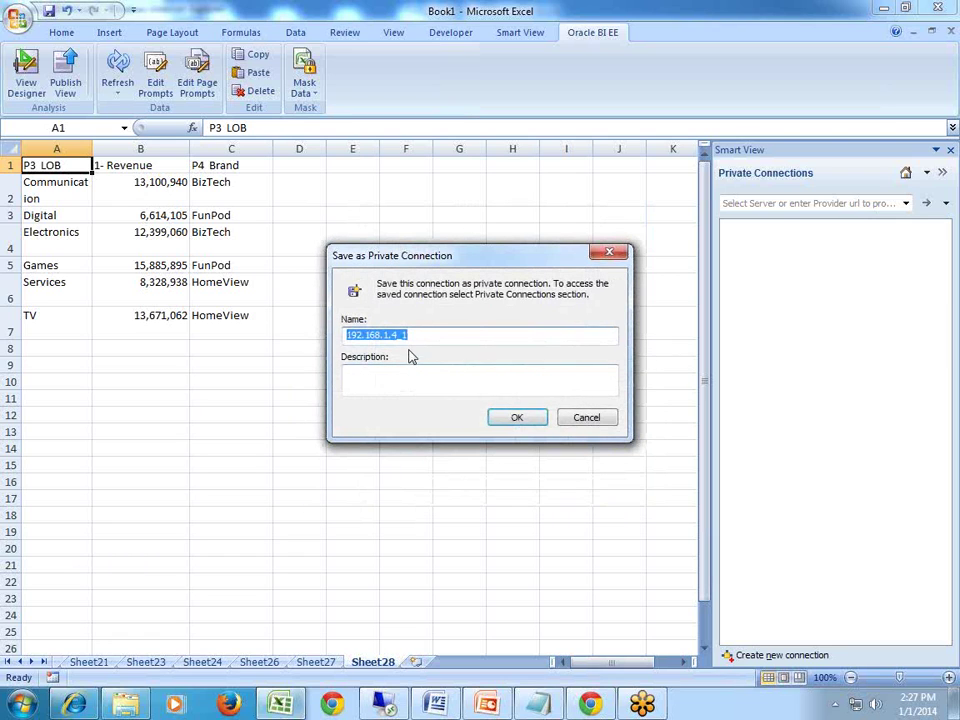
text(BISP)
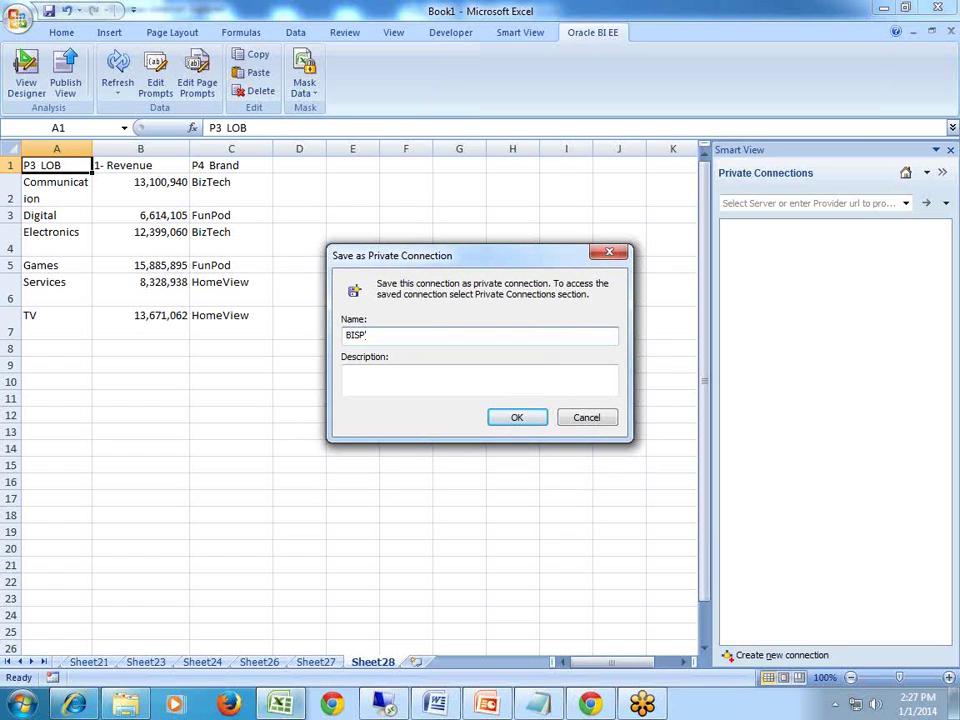
text(:Demos)
click(511, 417)
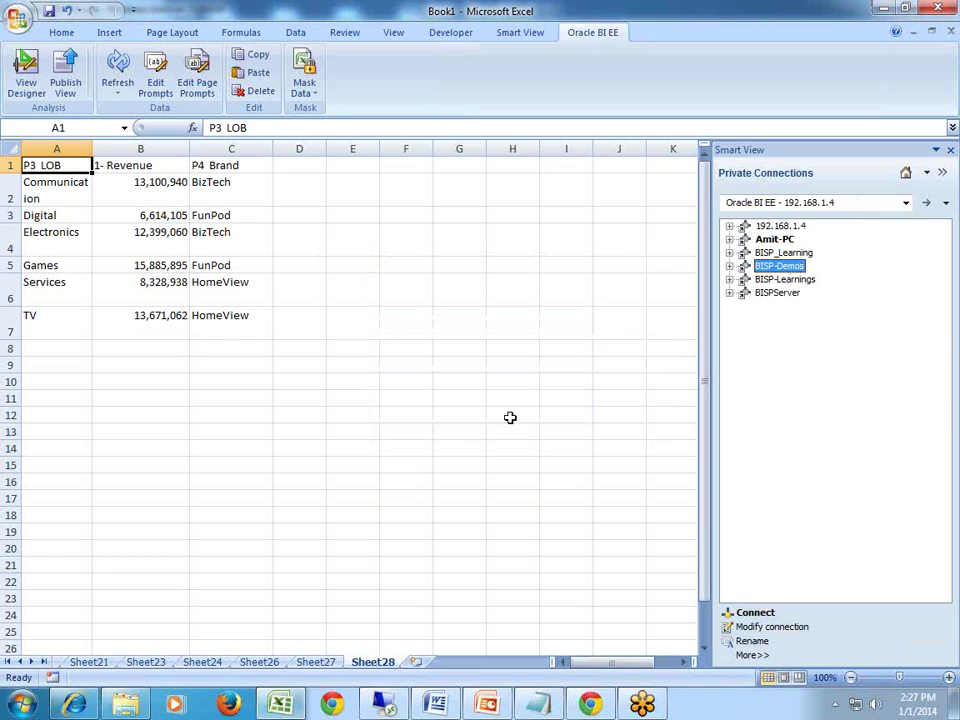
double_click(745, 267)
text(•••••••)
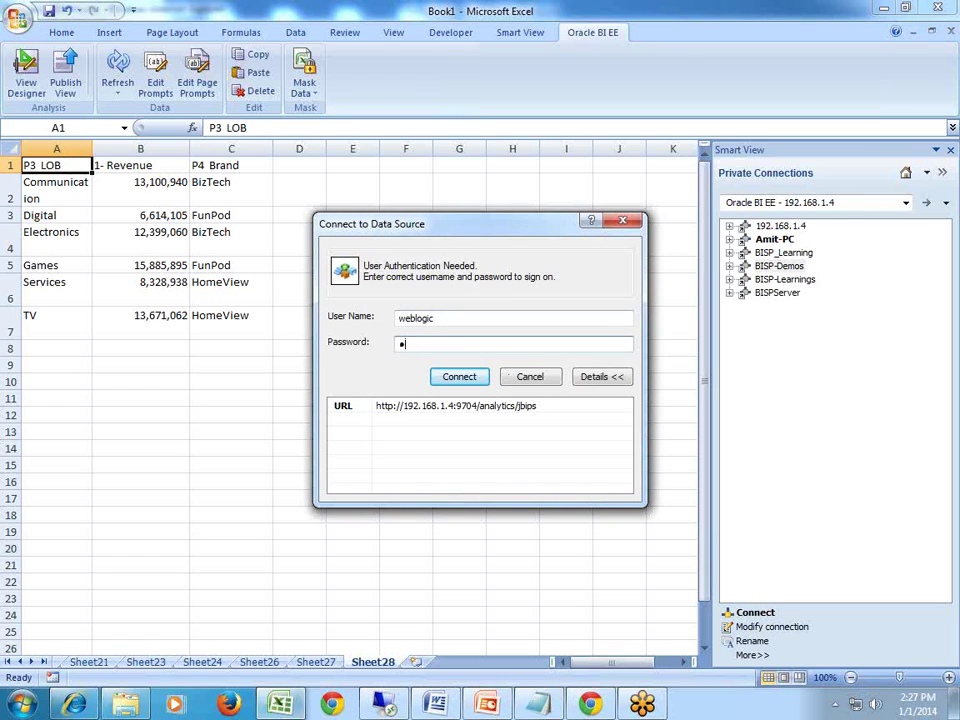
key(Return)
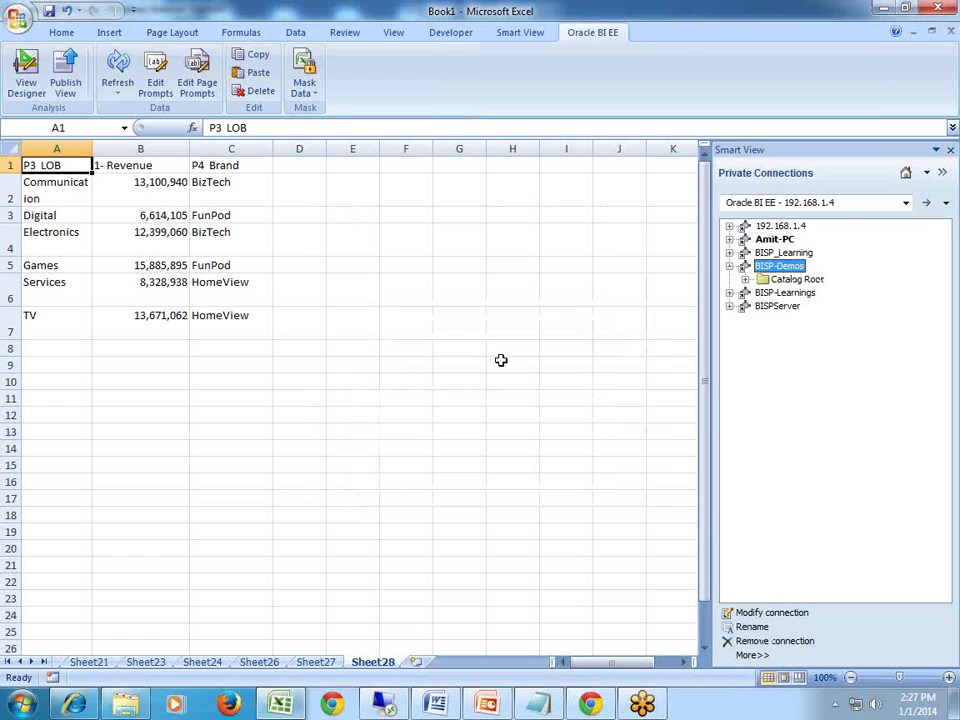
Add blank Sheet29 and expand Catalog Root and Shared Folders in the Smart View tree.
click(416, 663)
click(745, 280)
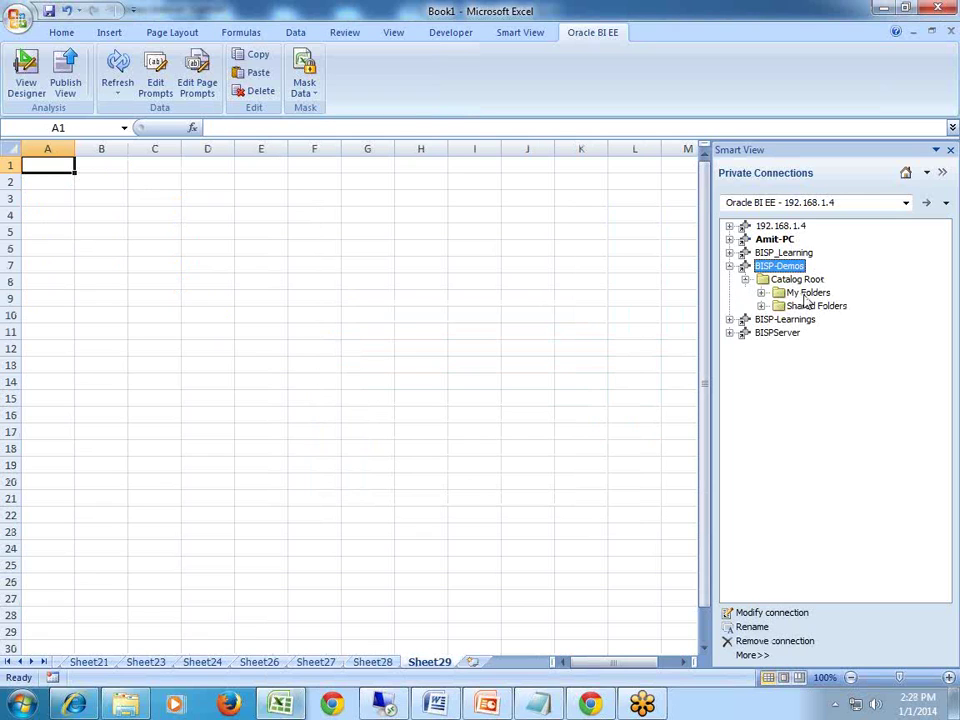
click(805, 295)
click(806, 306)
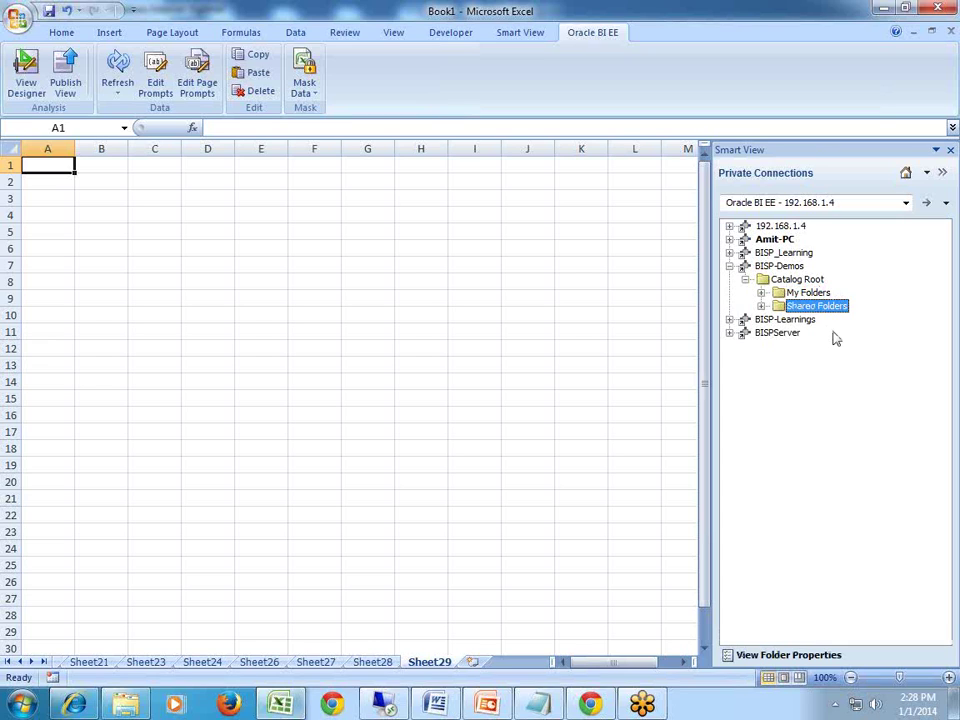
click(763, 306)
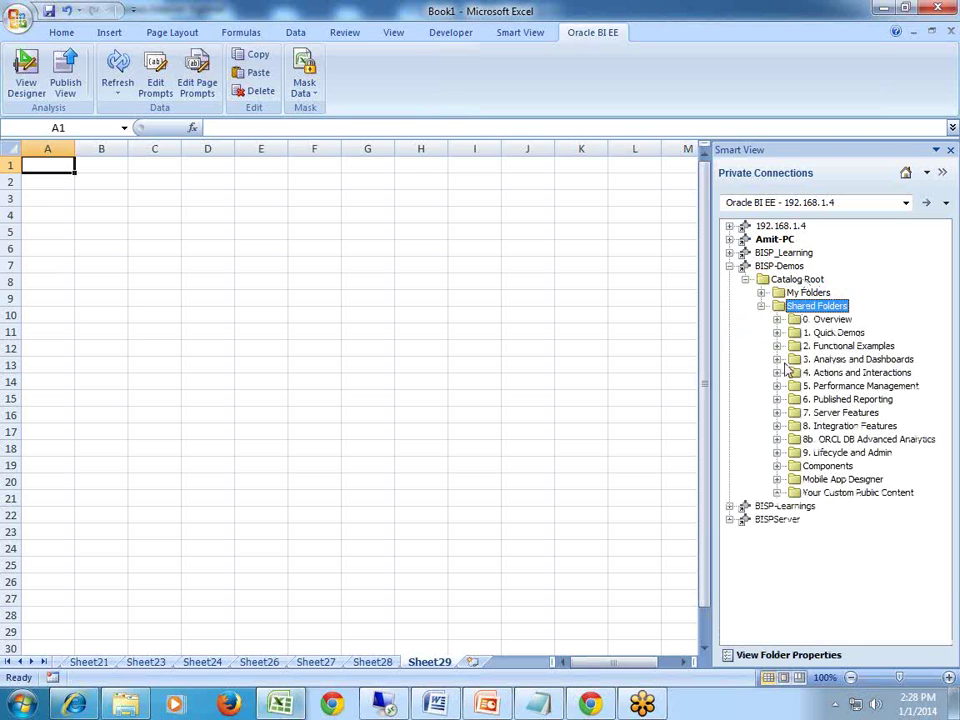
Open the OBIEE Catalog page in Internet Explorer and place Excel on the right over it.
double_click(373, 9)
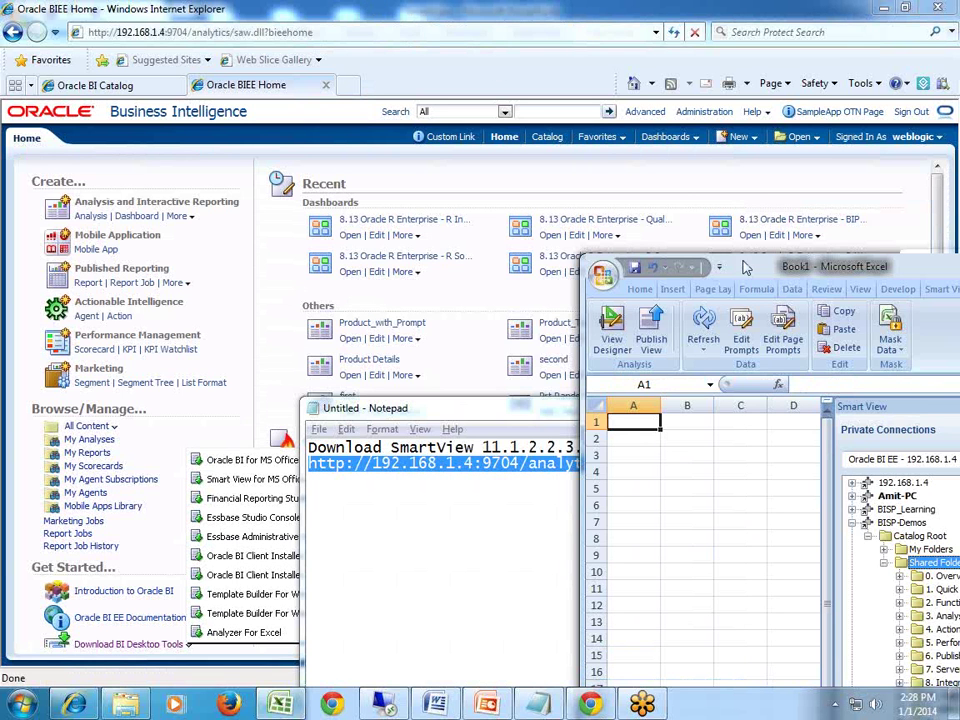
drag(750, 272, 722, 143)
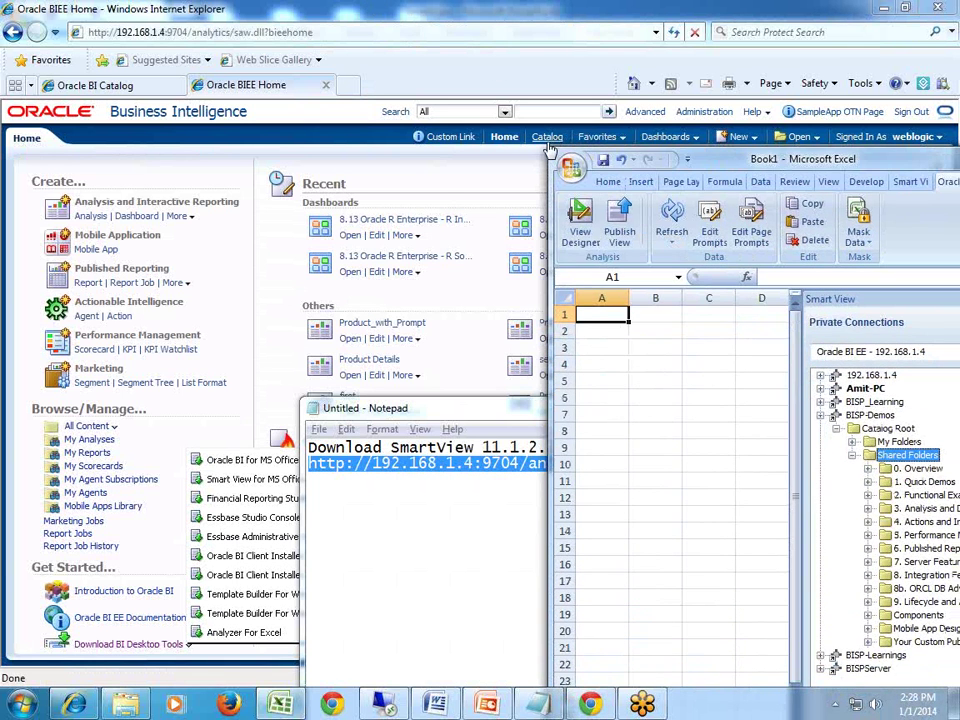
click(547, 137)
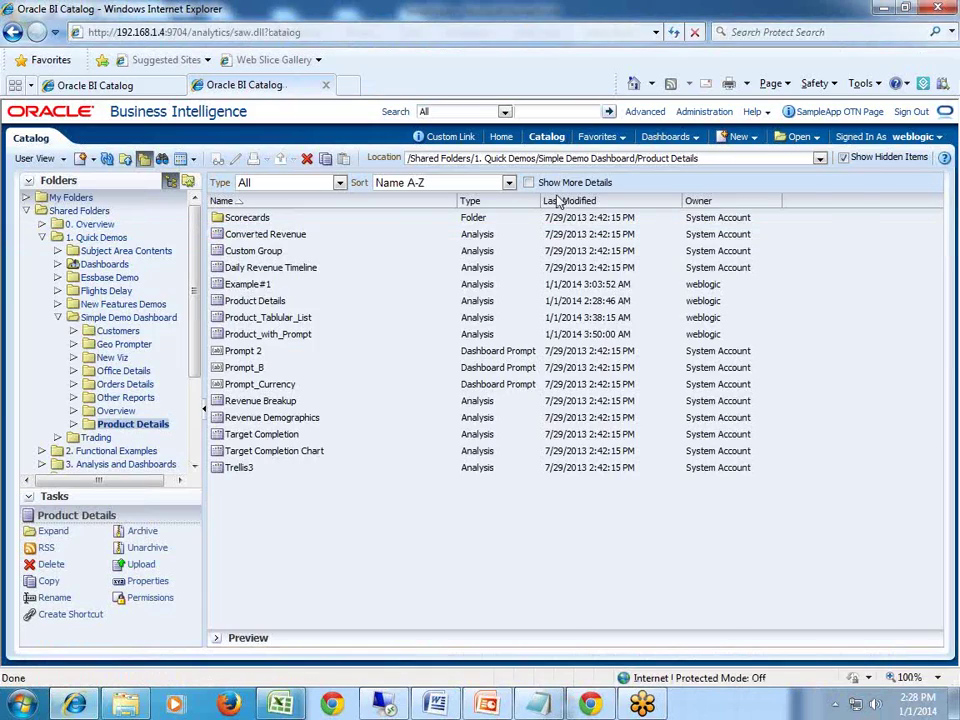
click(553, 205)
drag(804, 166, 480, 2)
drag(542, 6, 843, 158)
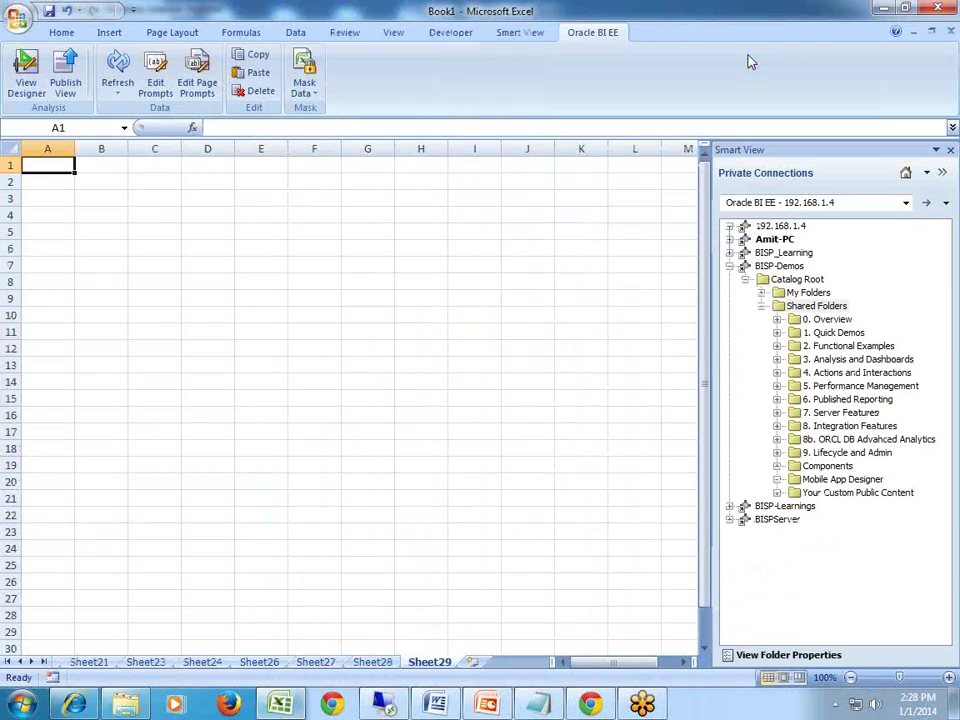
Maximize Excel and expand 1. Quick Demos > Simple Demo Dashboard > Product Details > Example#1 to Compound View 1.
click(766, 50)
click(777, 333)
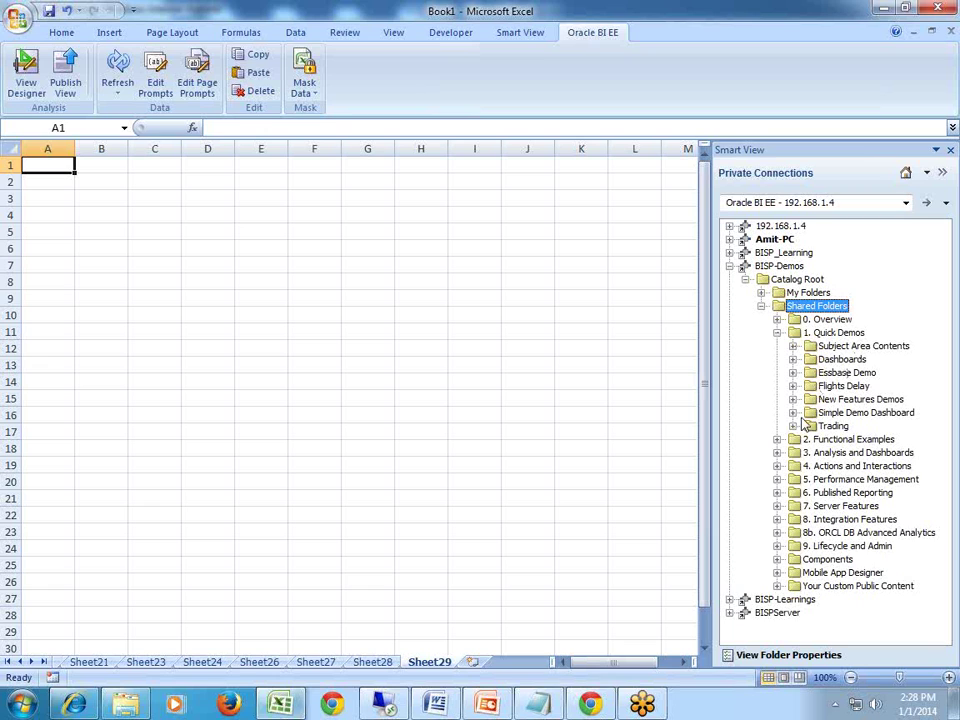
click(793, 412)
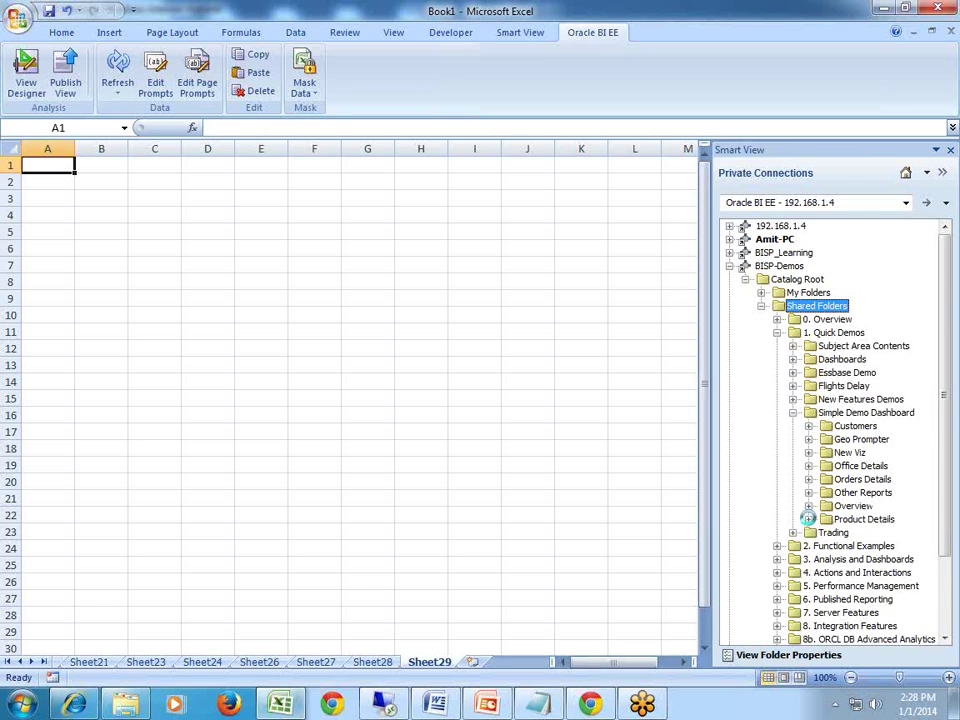
click(808, 519)
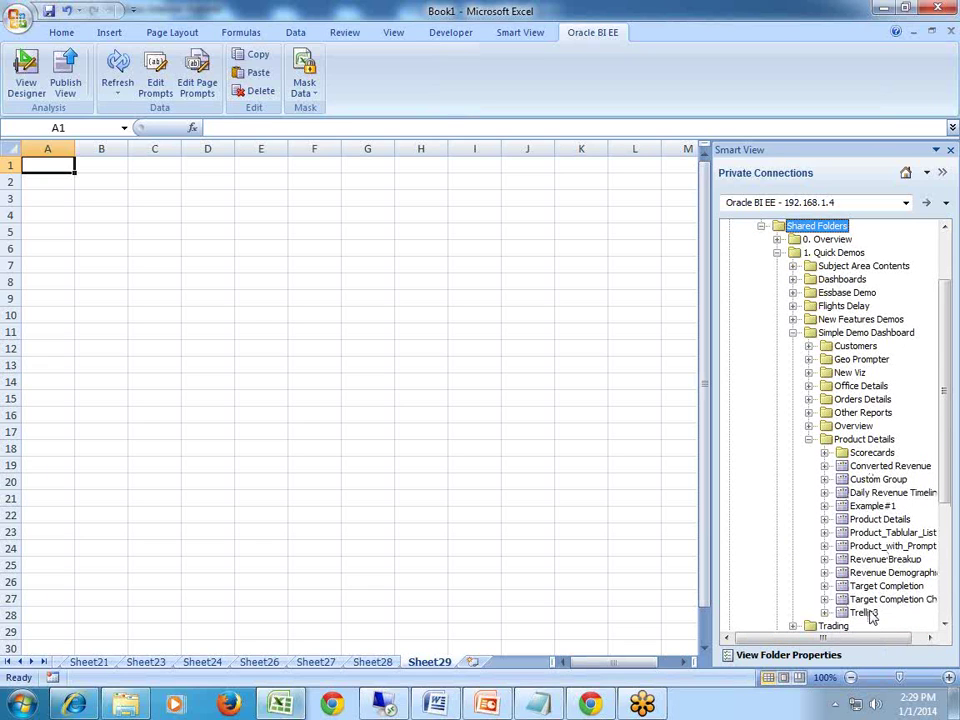
click(824, 506)
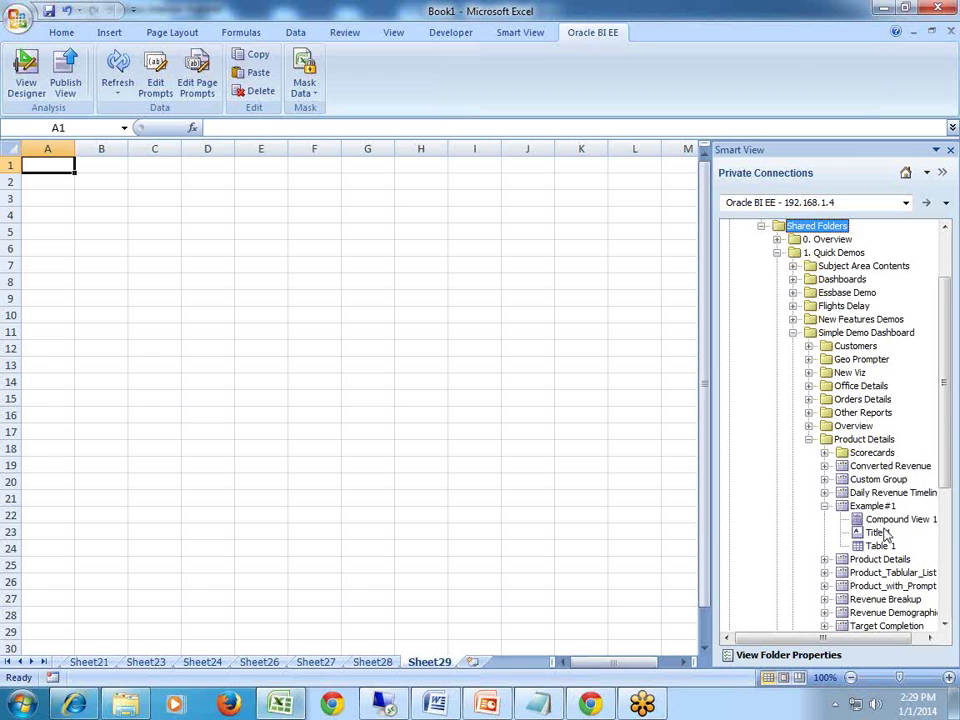
click(878, 521)
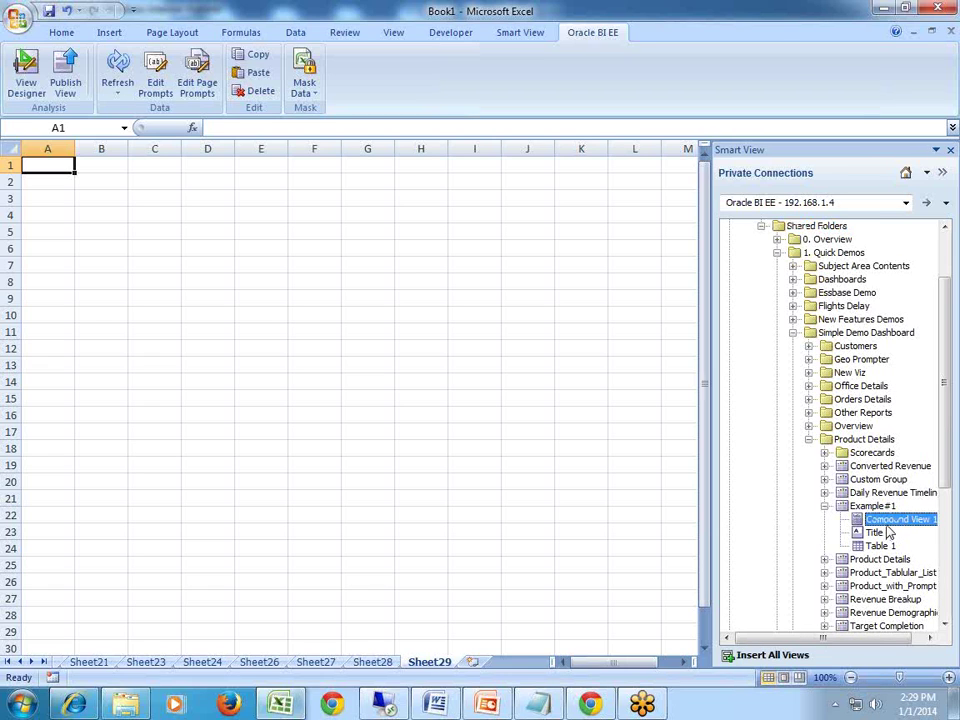
Insert all Example#1 views as objects on one sheet in Sheet29, then add blank Sheet30.
drag(866, 523, 892, 528)
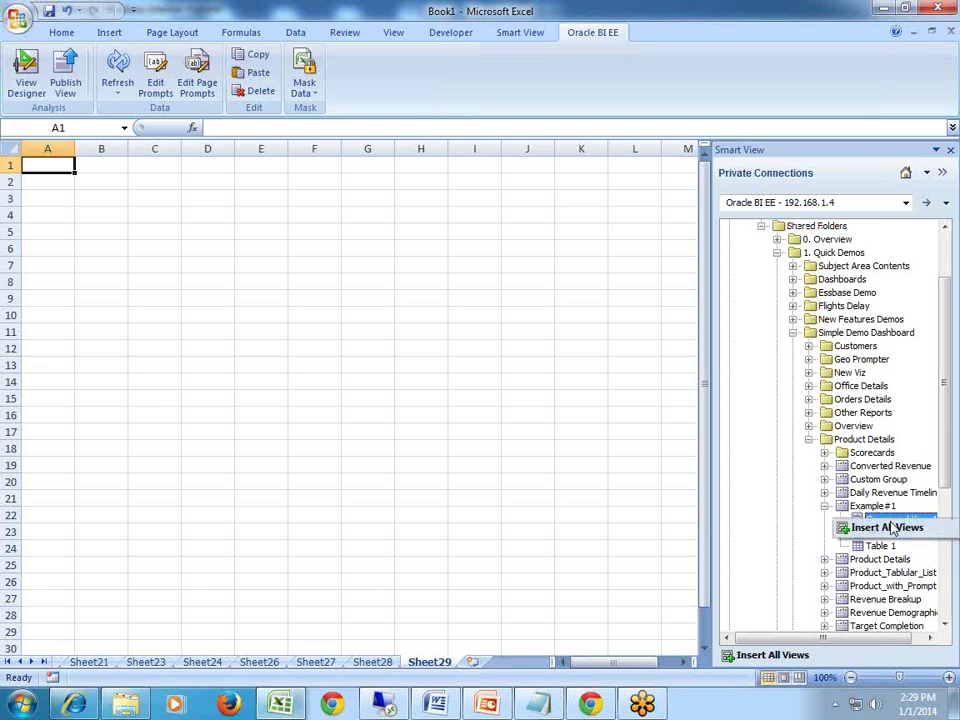
click(890, 528)
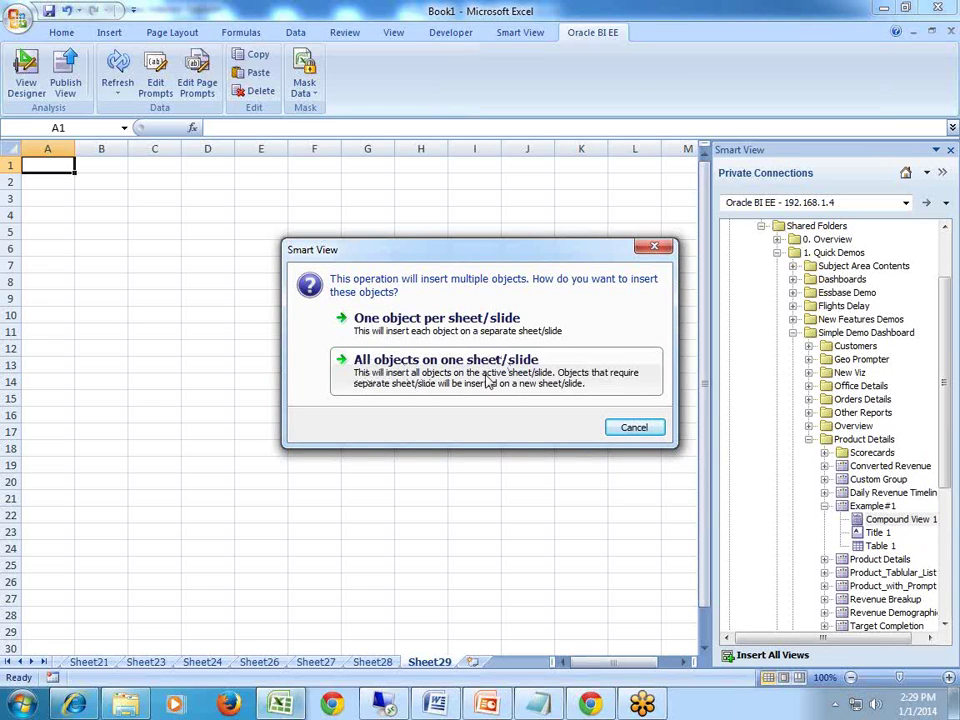
click(411, 378)
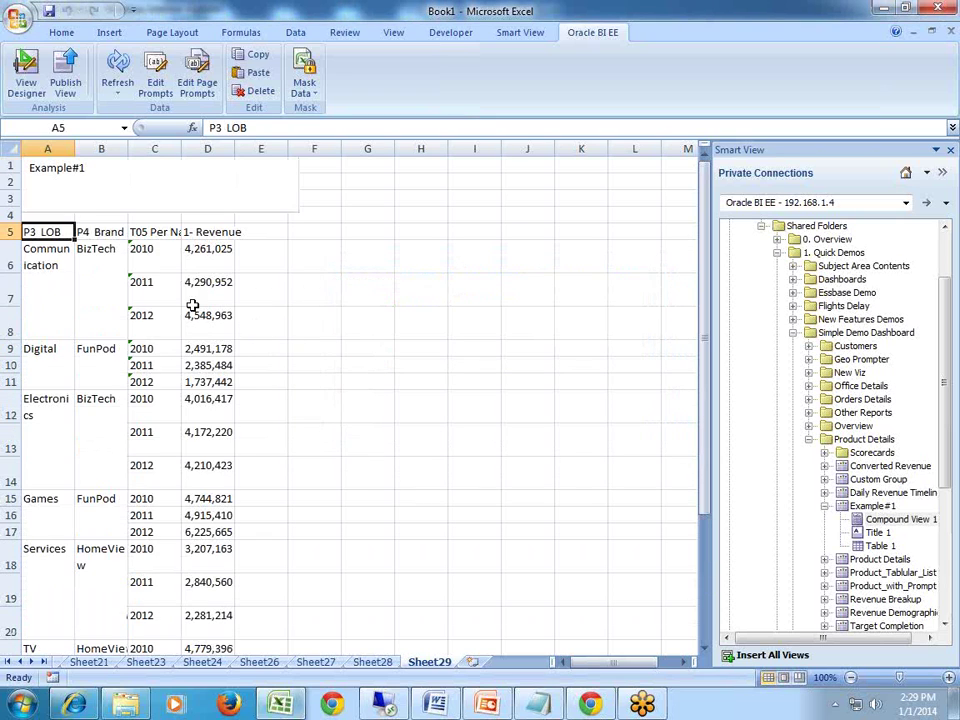
click(336, 322)
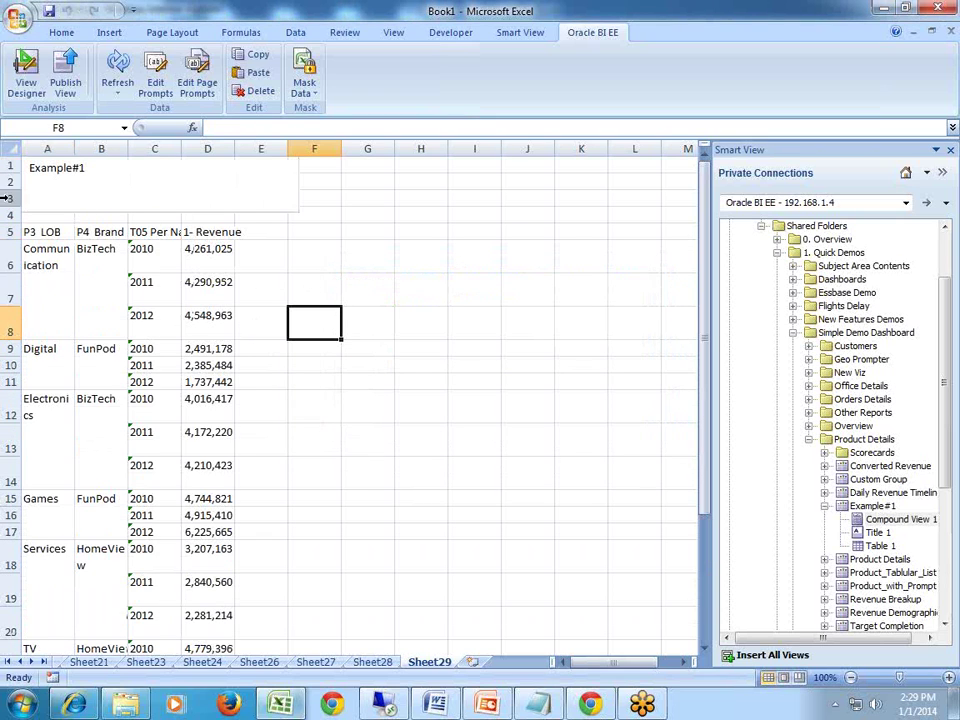
click(70, 195)
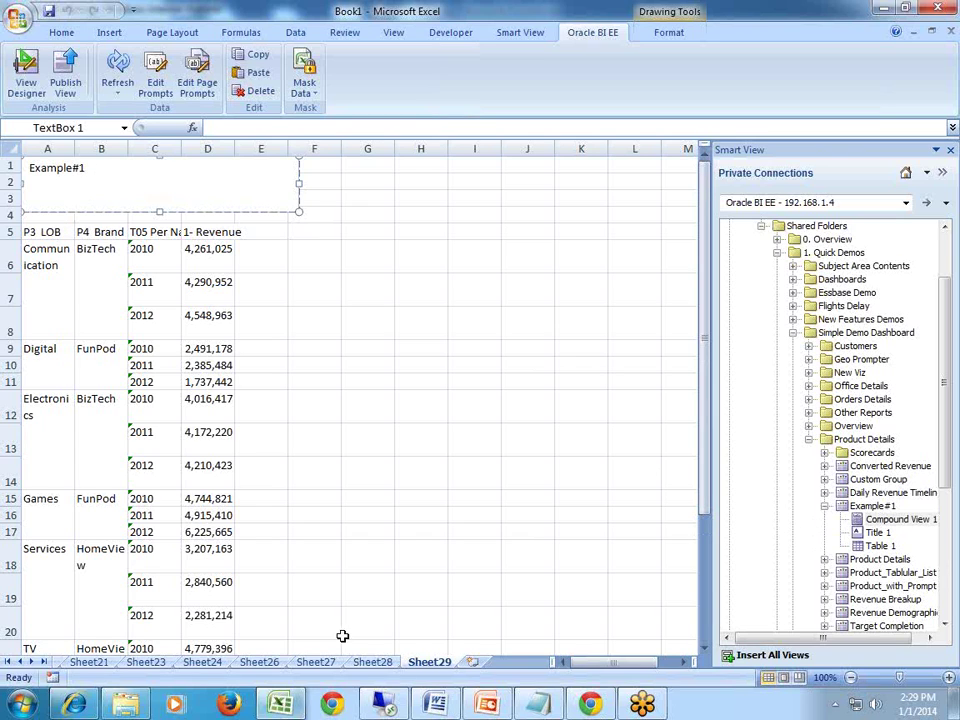
click(474, 662)
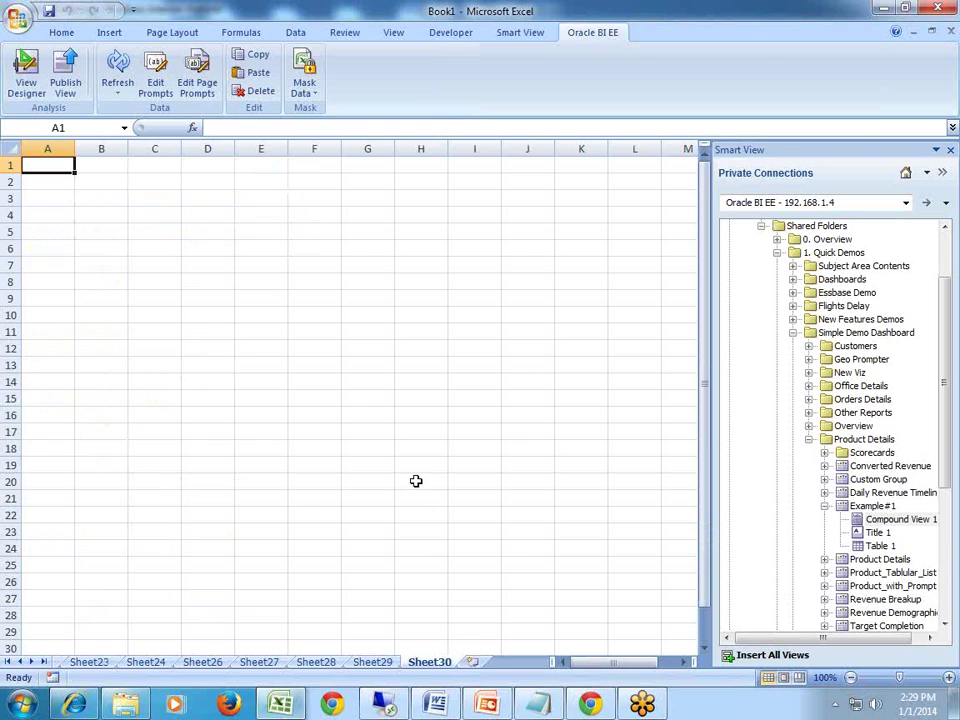
Insert Custom Group's Pivot Table 1 onto Sheet30, showing Products Hierarchy revenue for 2010–2012.
click(824, 507)
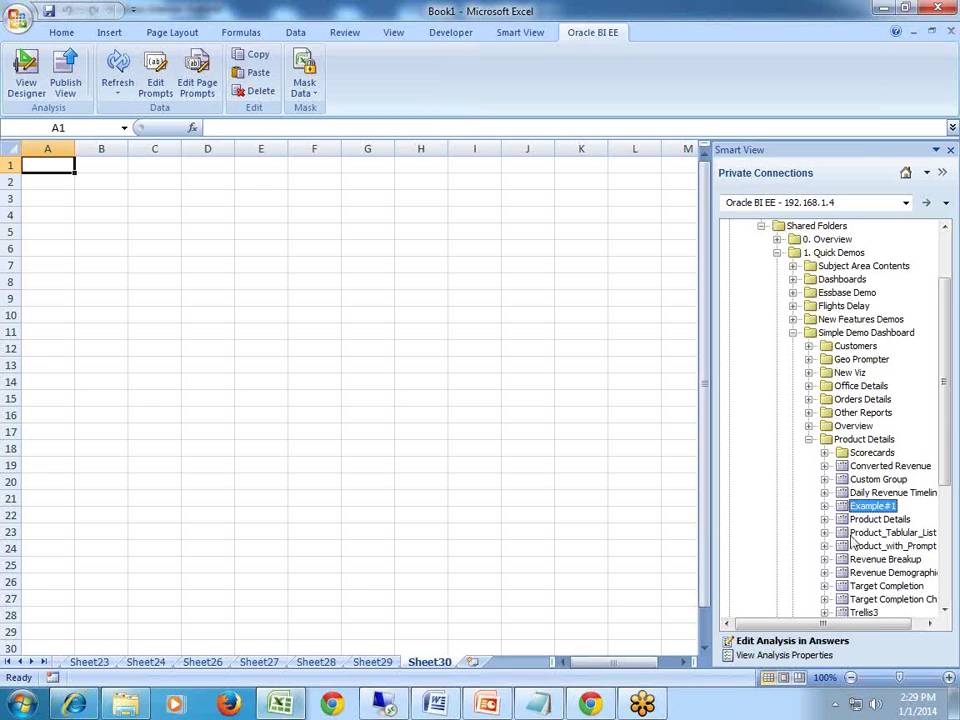
click(825, 480)
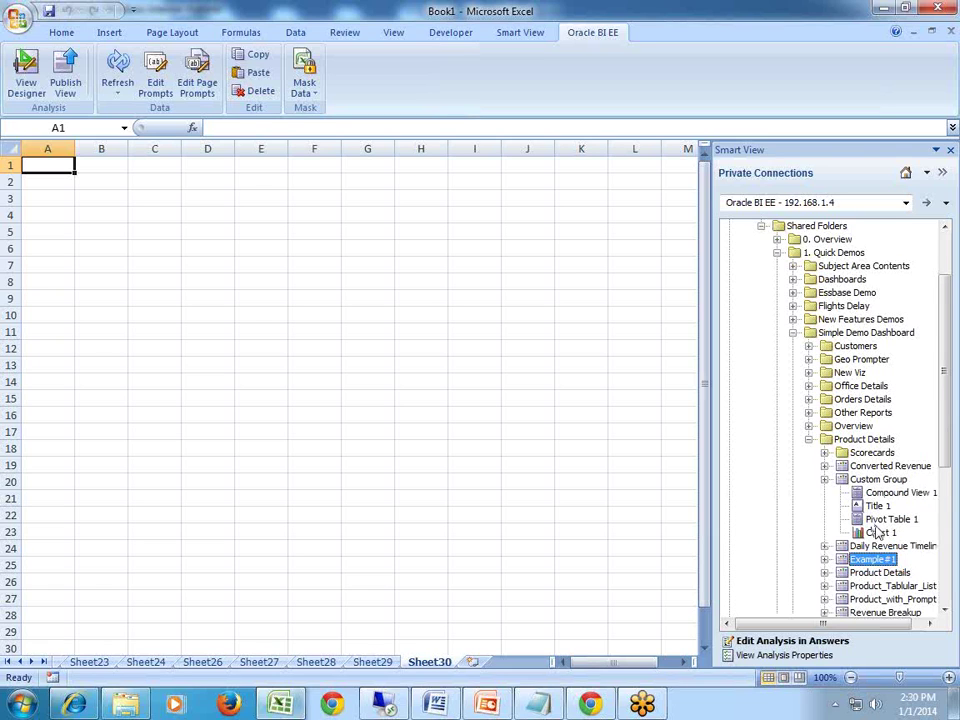
right_click(879, 520)
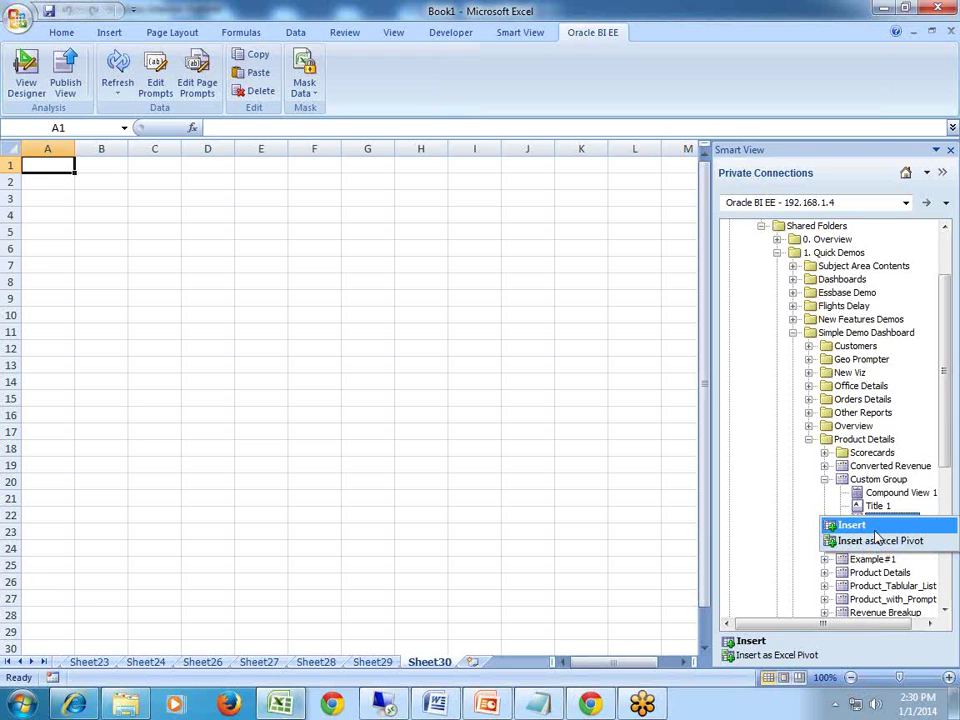
click(875, 533)
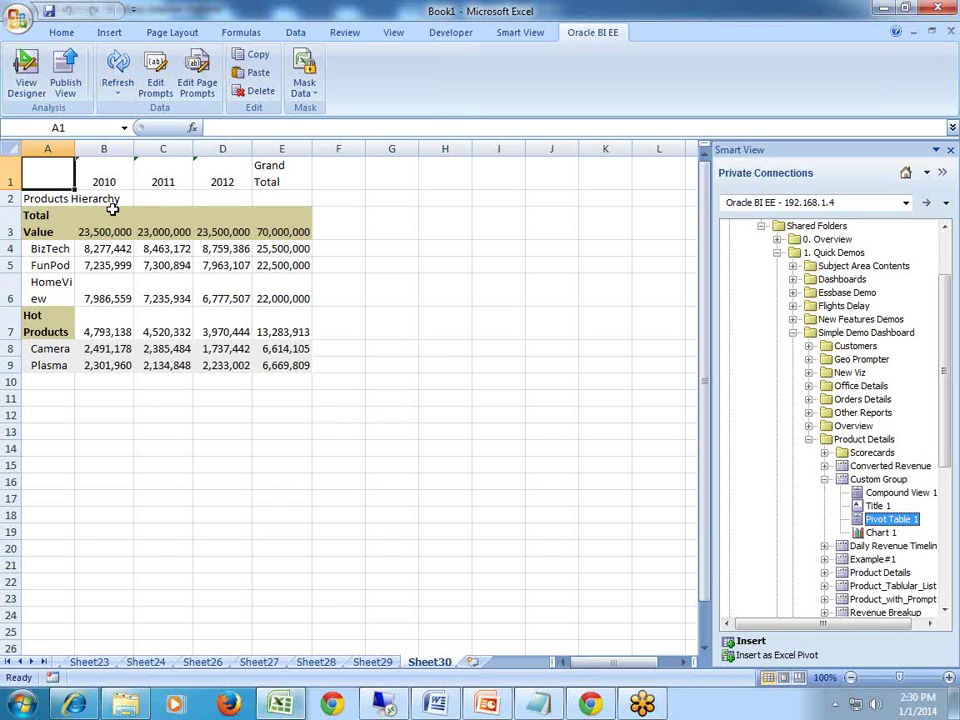
click(55, 414)
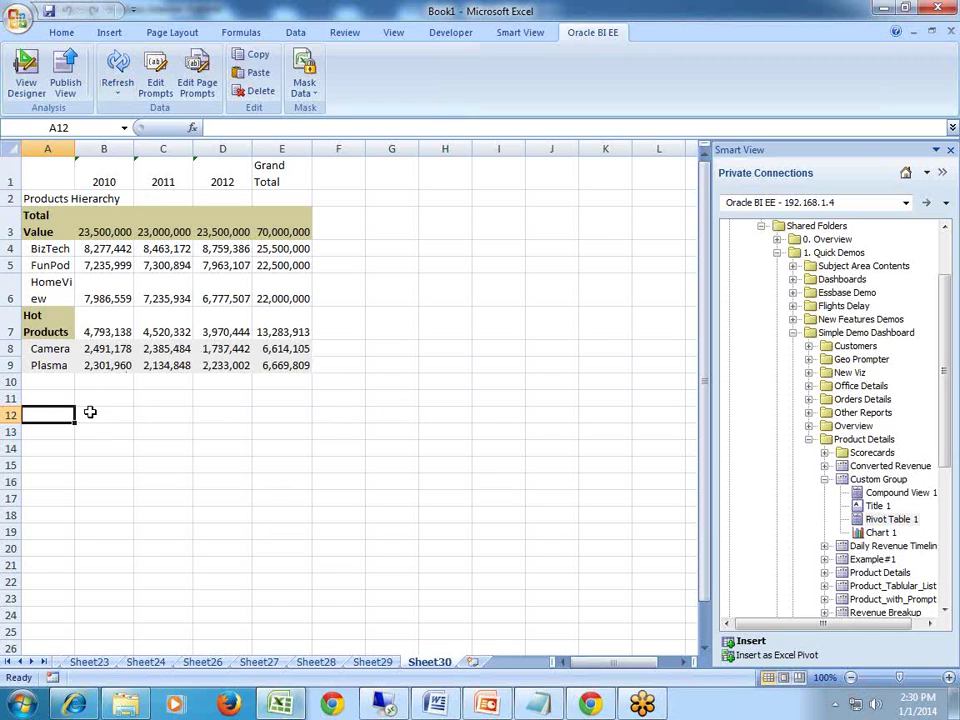
Insert Pivot Table 1 as an Excel PivotTable, close the field list, and add blank Sheet34.
right_click(876, 525)
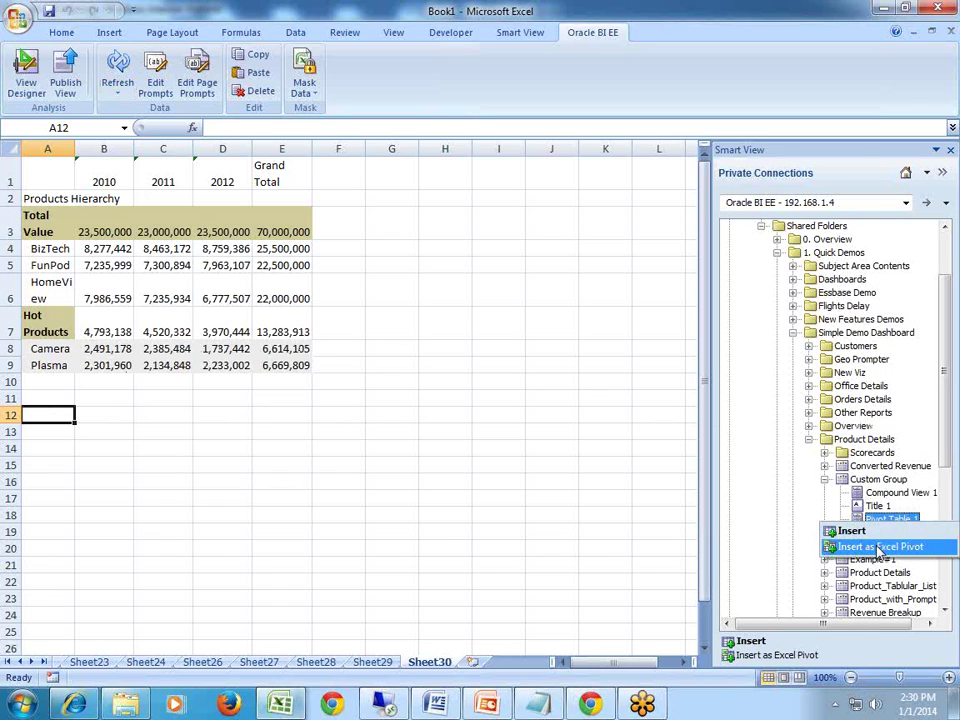
click(880, 548)
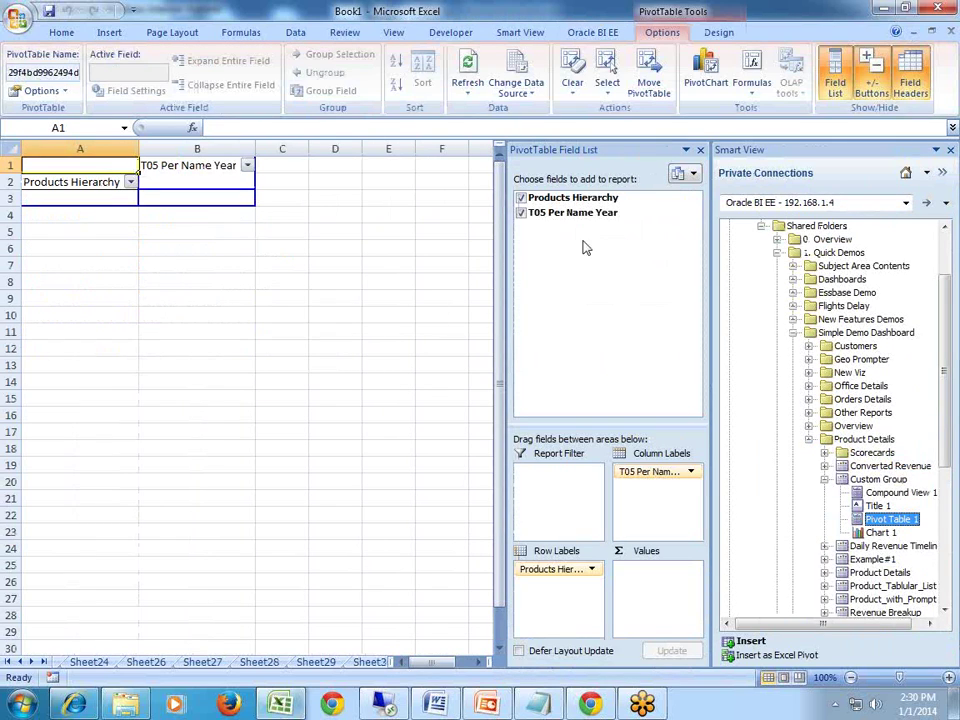
click(131, 183)
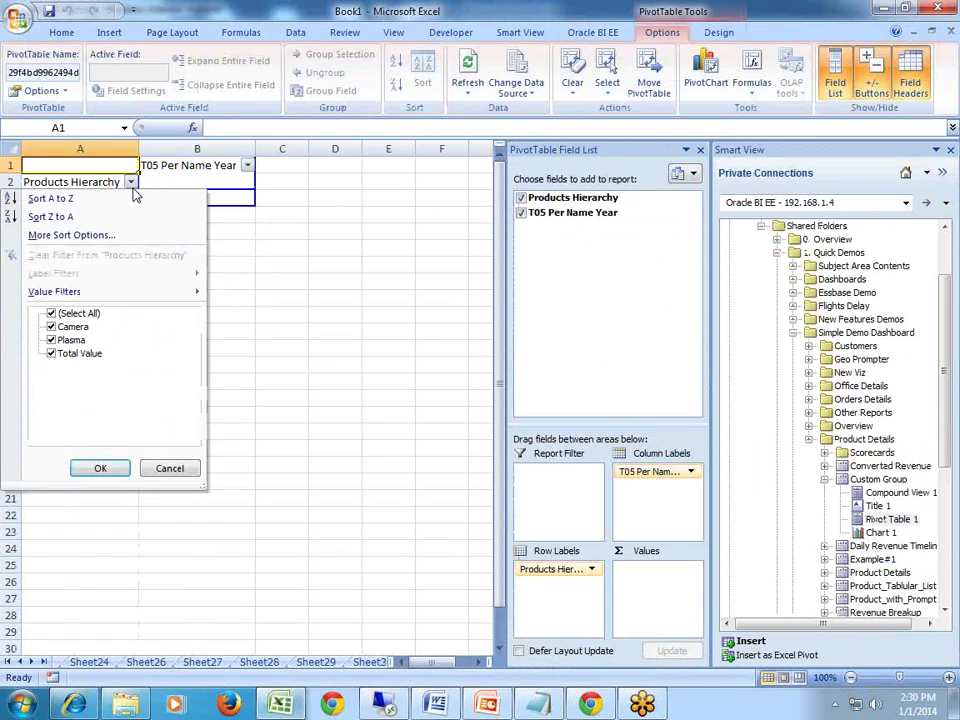
click(100, 467)
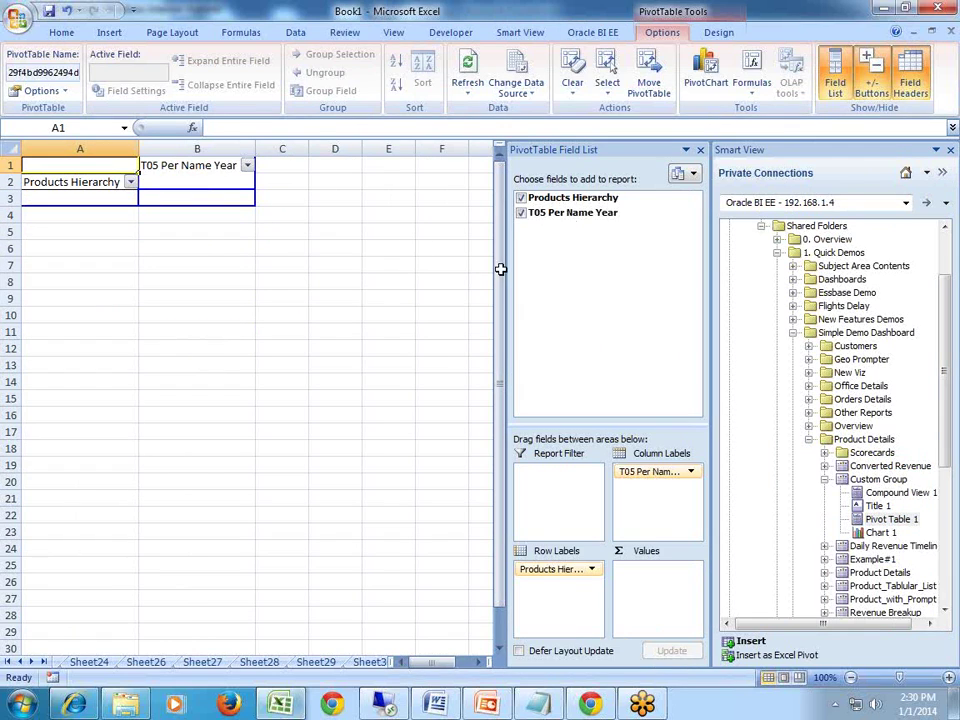
click(700, 149)
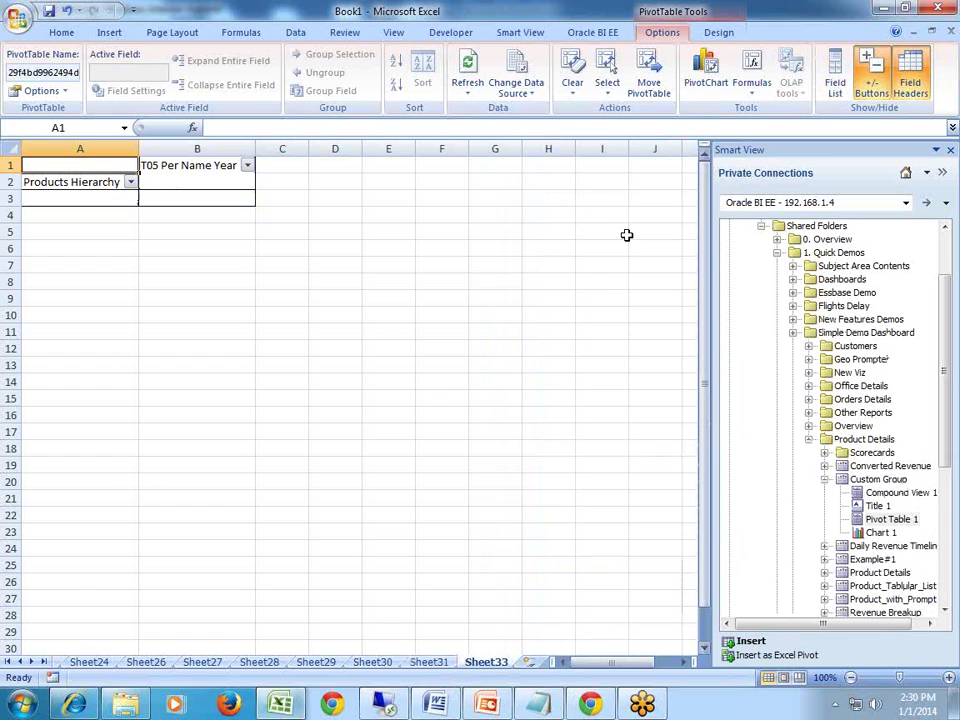
click(531, 663)
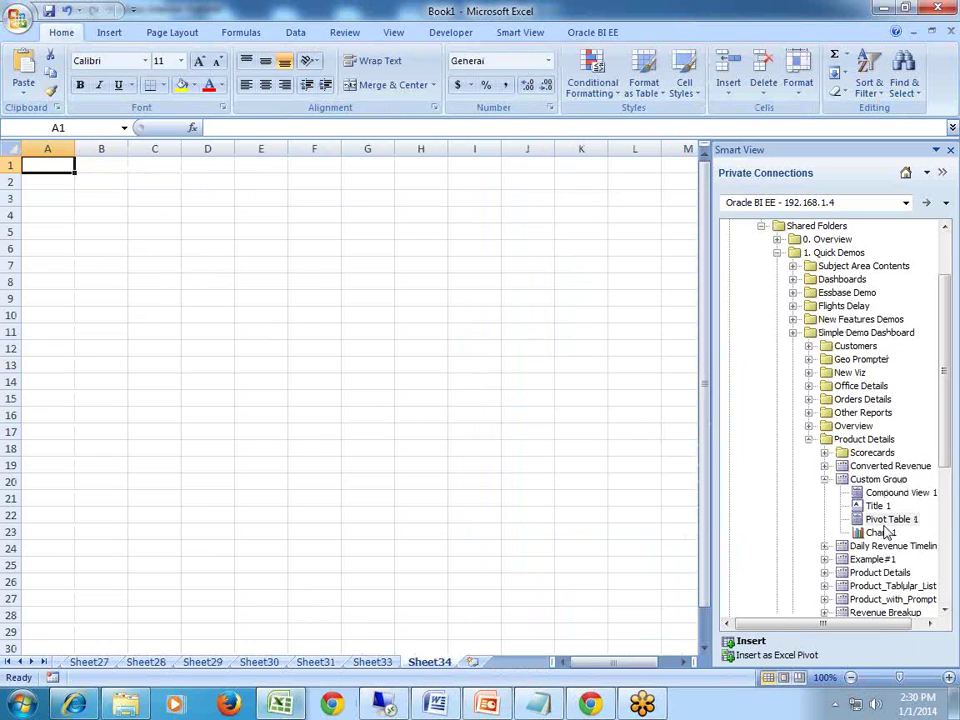
Insert Custom Group's Chart 1 as a native Excel Revenue bar chart.
click(882, 532)
right_click(879, 540)
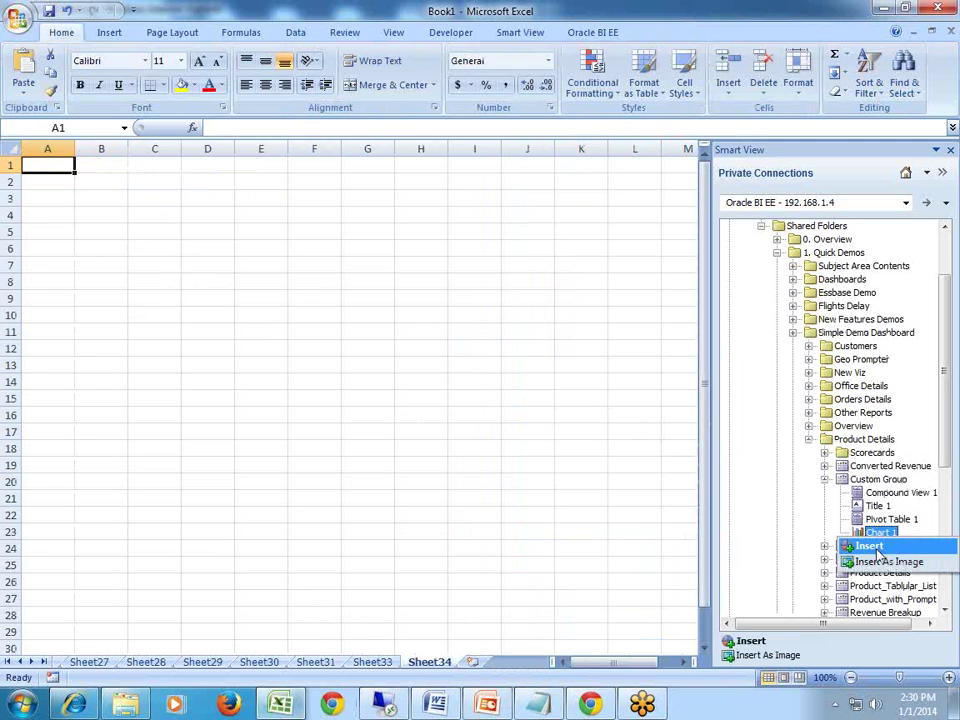
click(870, 547)
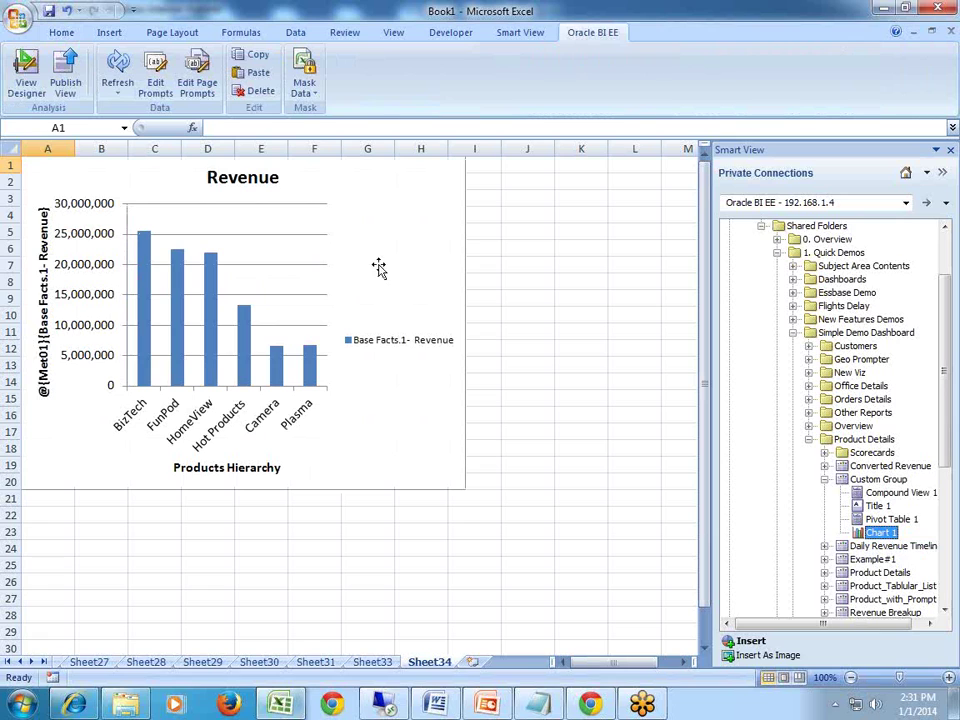
click(298, 310)
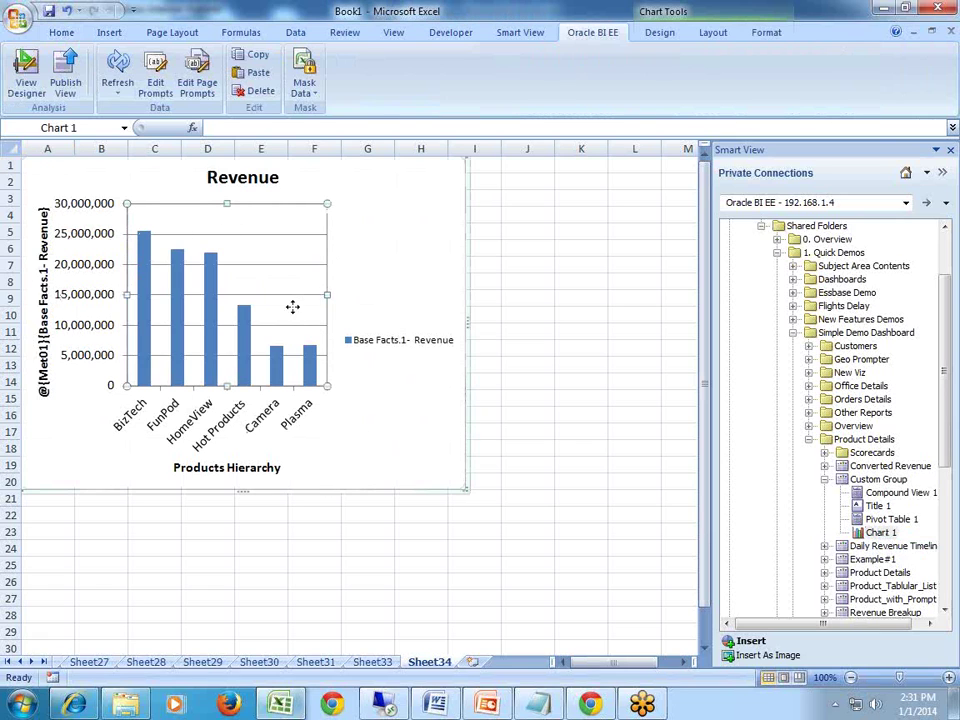
Insert Chart 1 again as a static picture at cell A23.
click(50, 527)
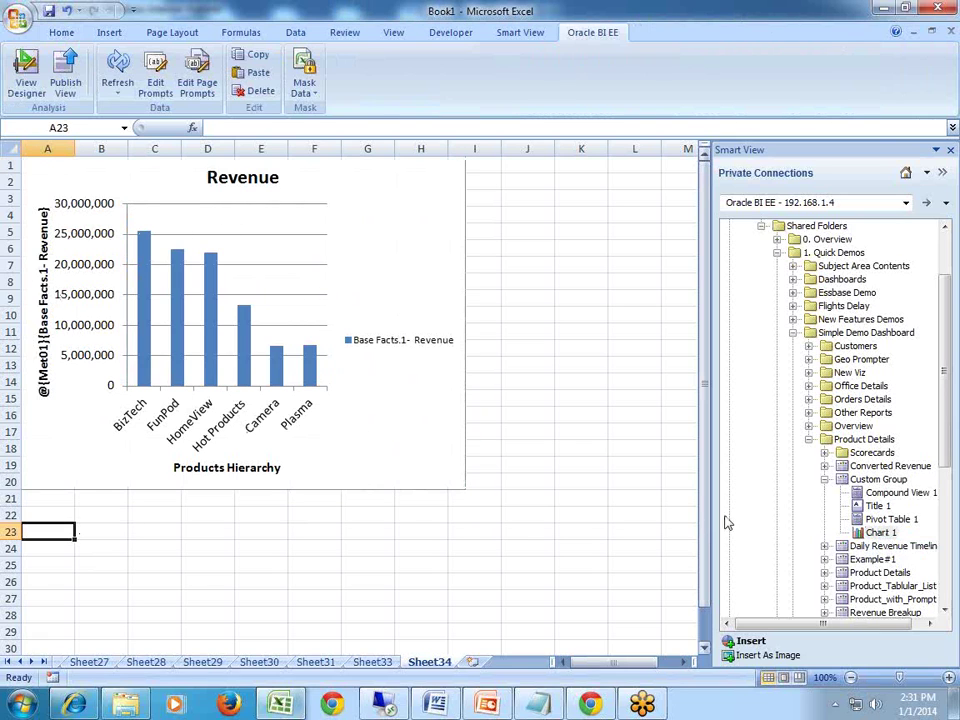
right_click(845, 532)
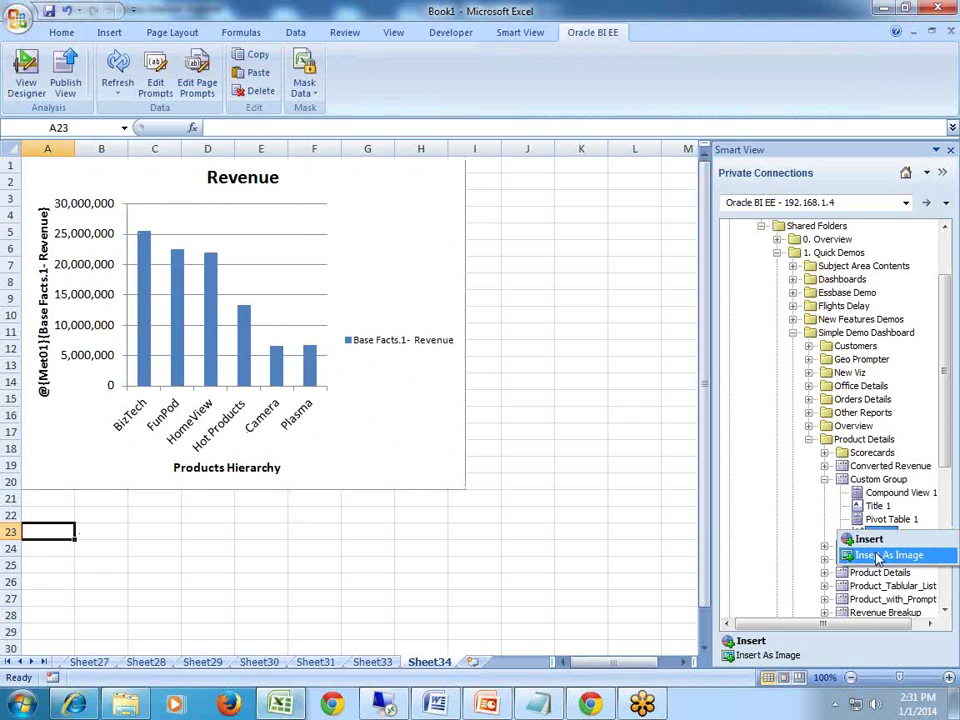
click(878, 557)
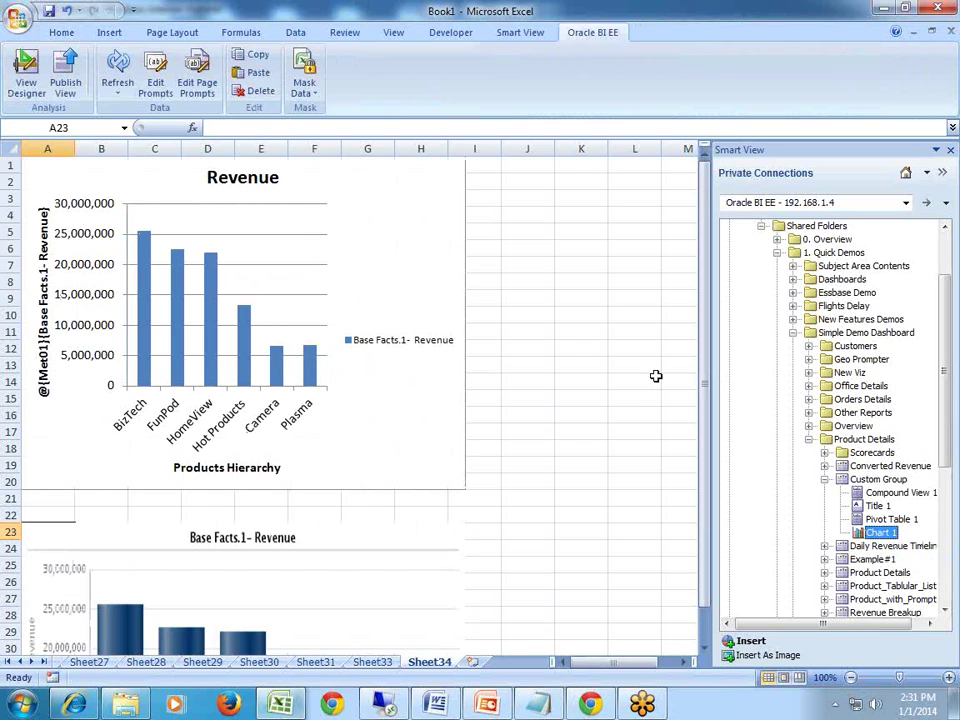
Compare the native Revenue chart with its picture copy below it.
scroll(655, 376, down, 3)
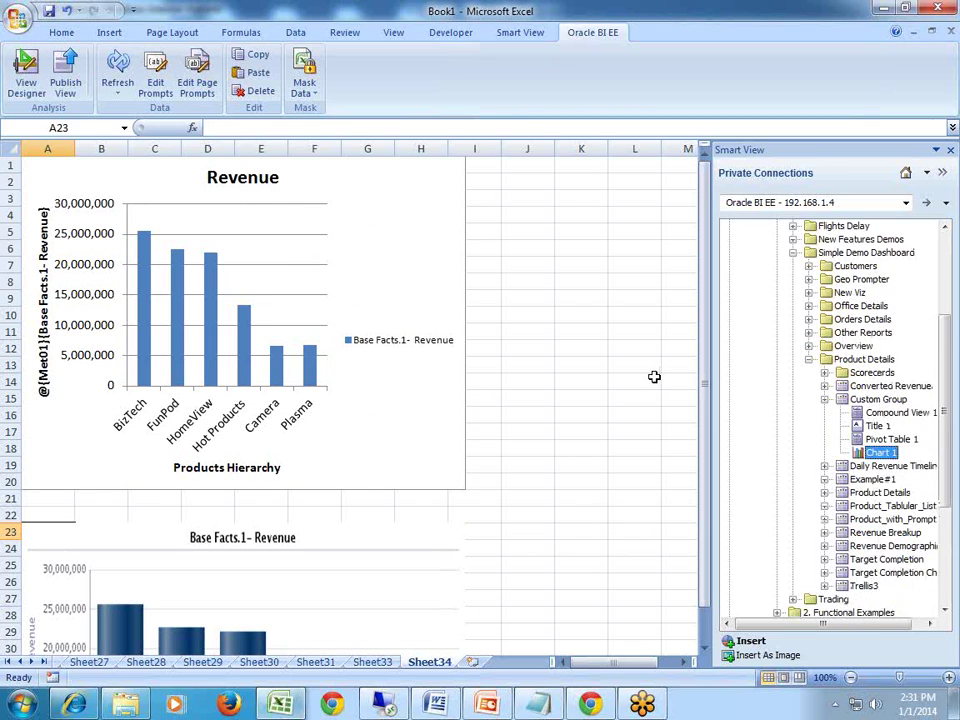
click(636, 381)
scroll(634, 387, down, 5)
scroll(634, 387, down, 1)
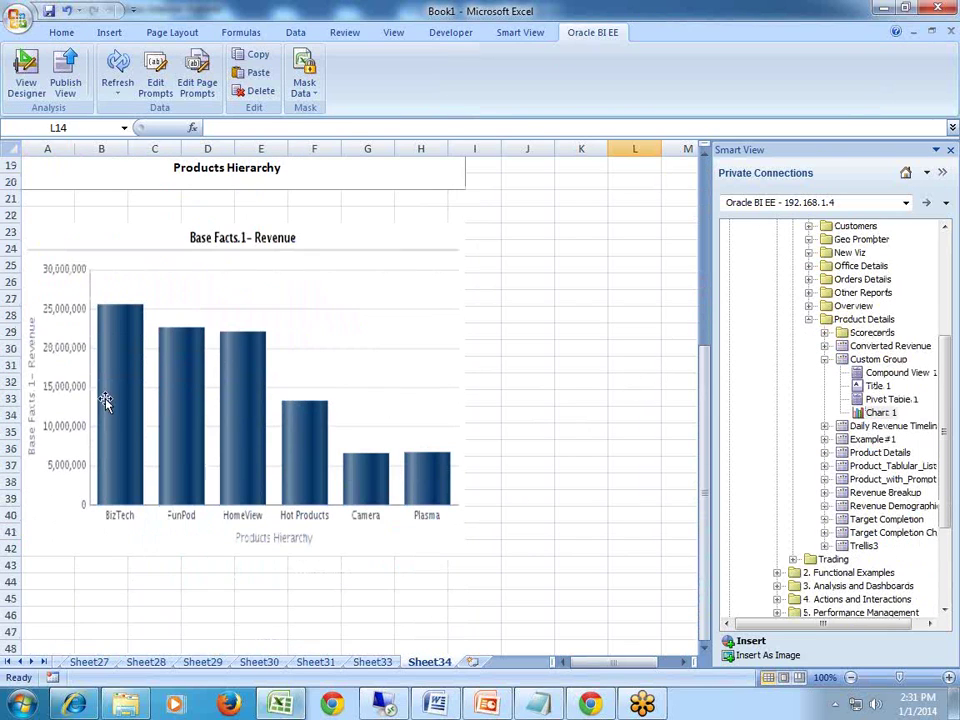
click(150, 422)
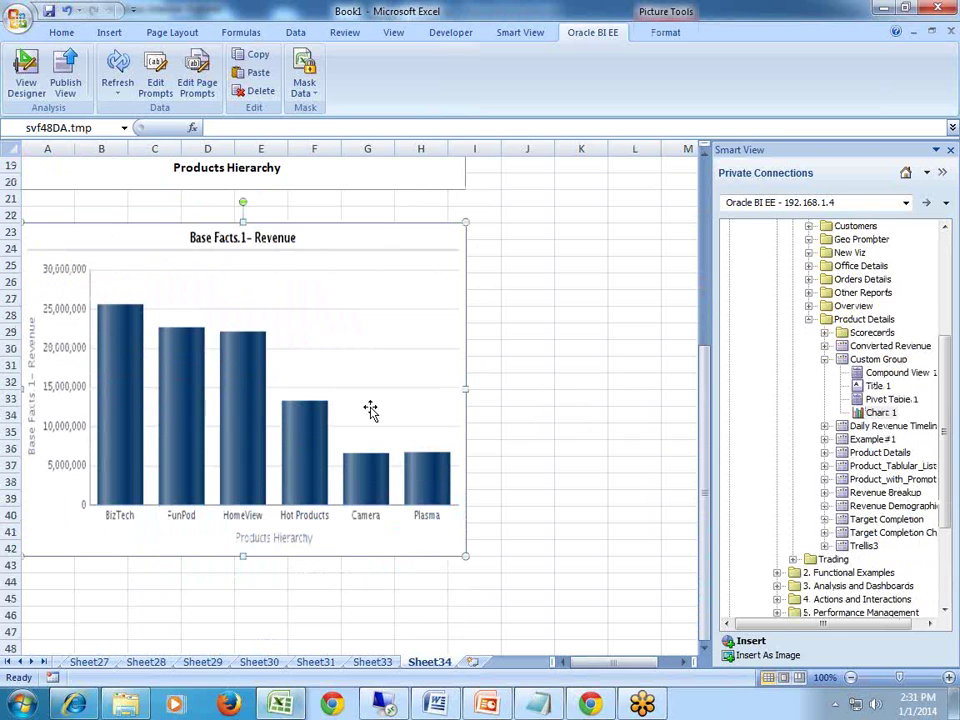
scroll(367, 398, up, 6)
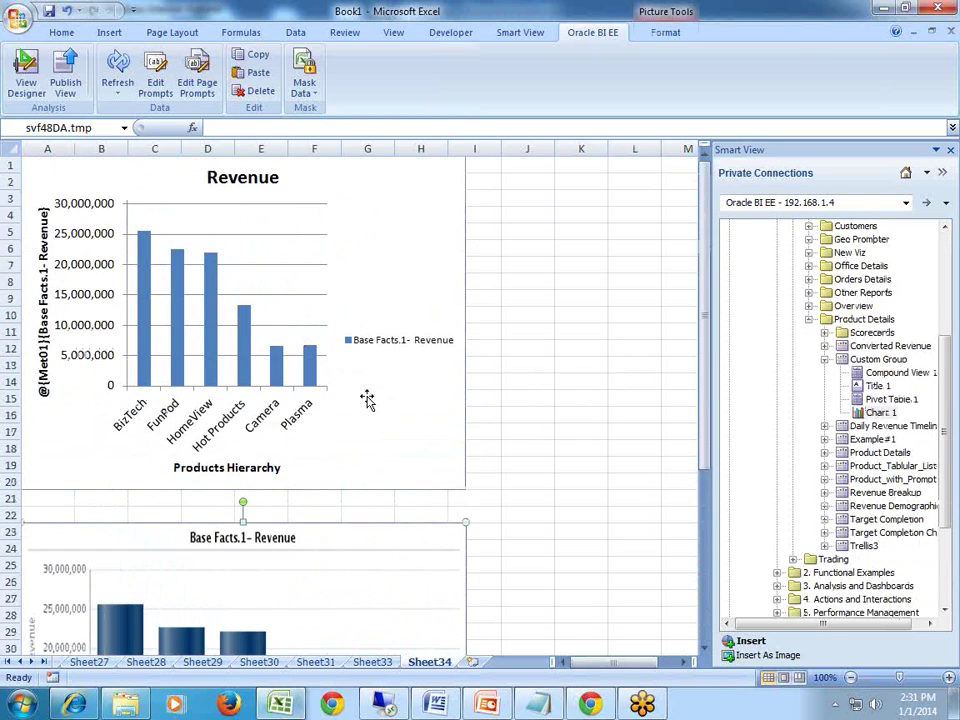
click(358, 354)
scroll(357, 400, down, 5)
click(357, 468)
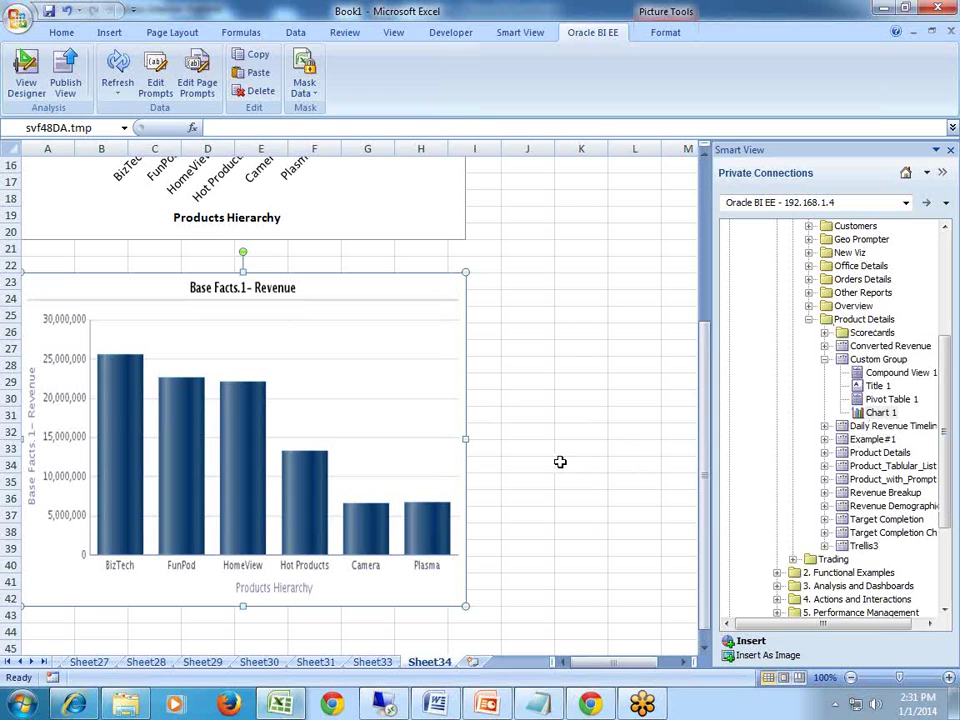
Add blank Sheet36, open View Designer with view type Table, and expand A - Sample Sales.
click(474, 662)
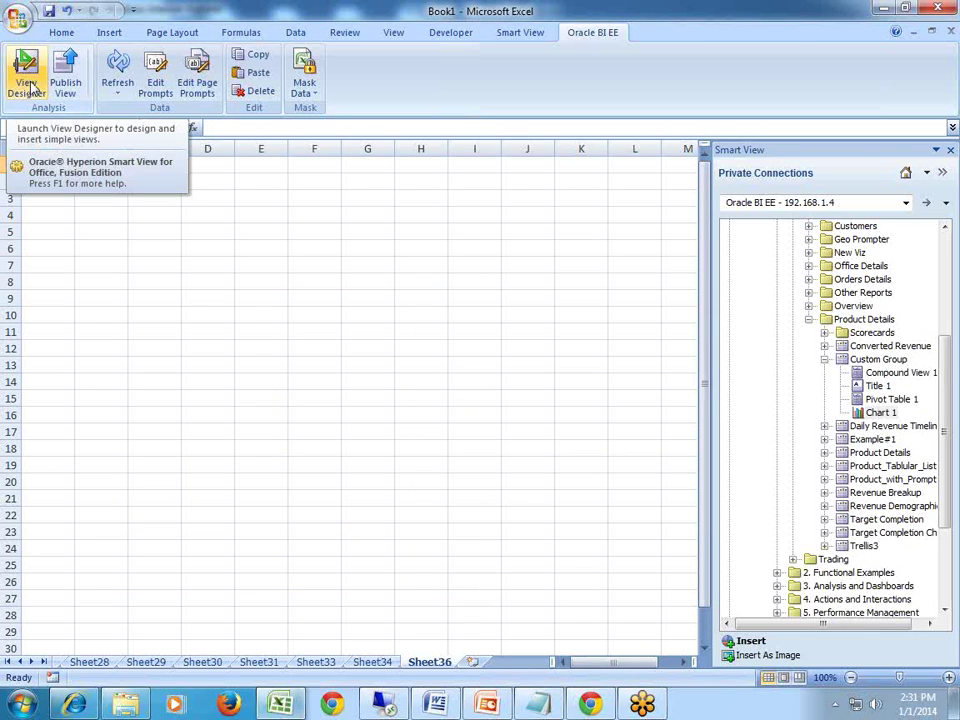
click(26, 86)
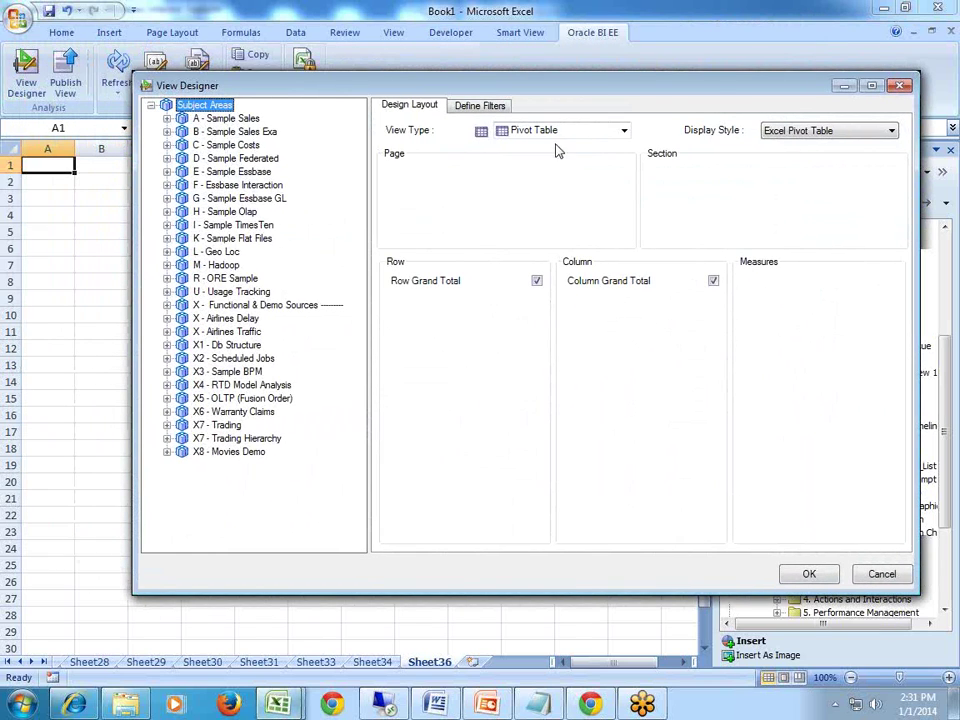
click(559, 133)
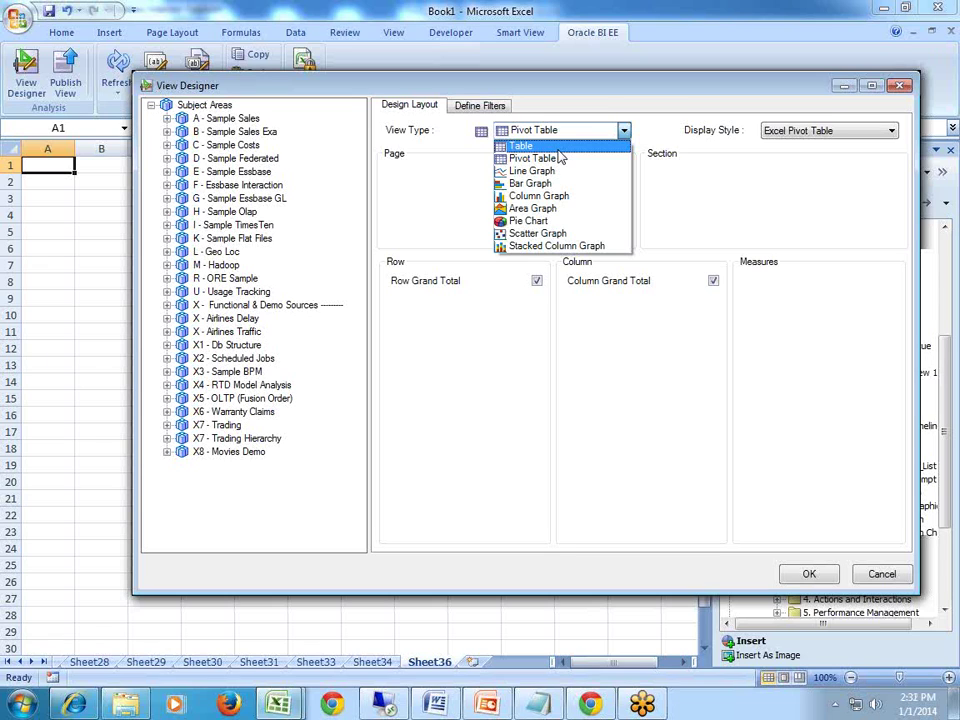
click(559, 152)
click(168, 119)
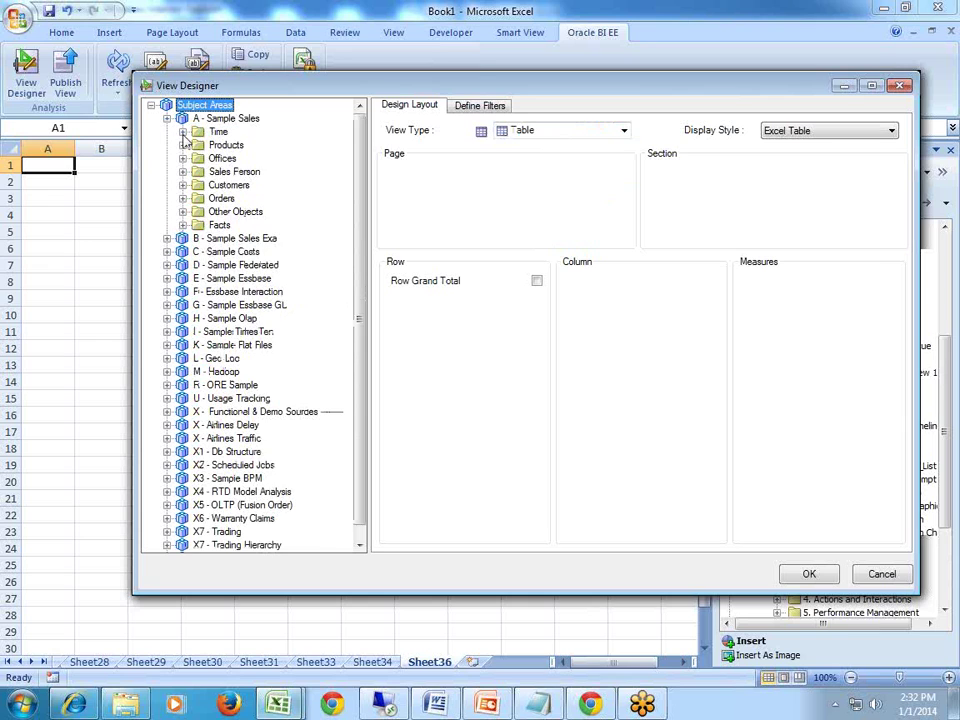
Lay out P2 Product Type as rows, T05 Per Name Year as columns and 1- Revenue as measure.
click(183, 131)
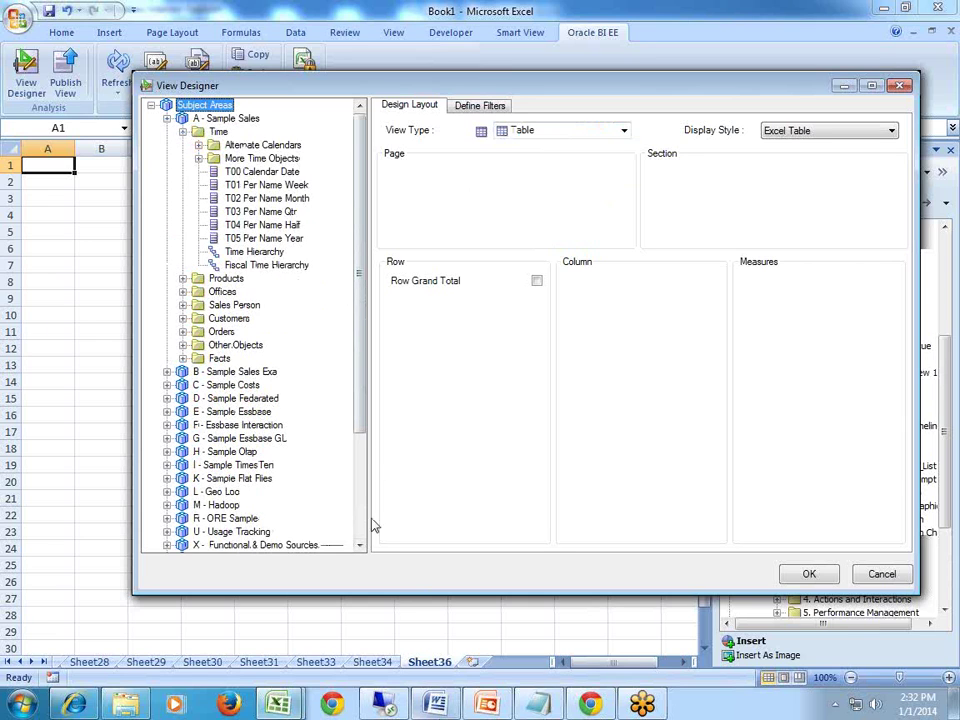
click(183, 278)
drag(250, 345, 440, 365)
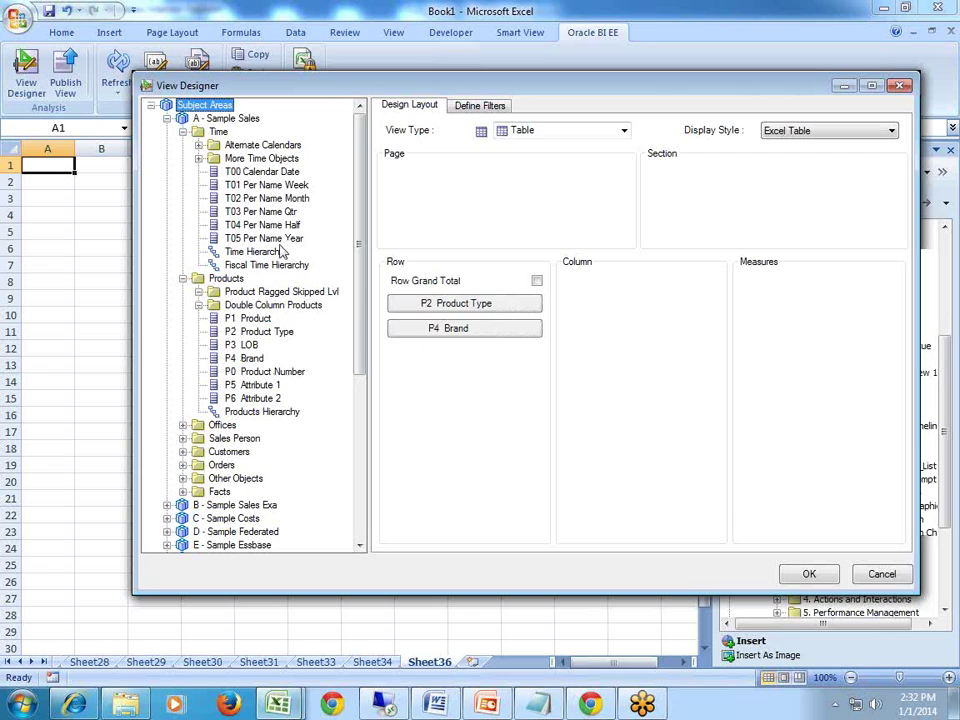
drag(250, 240, 664, 326)
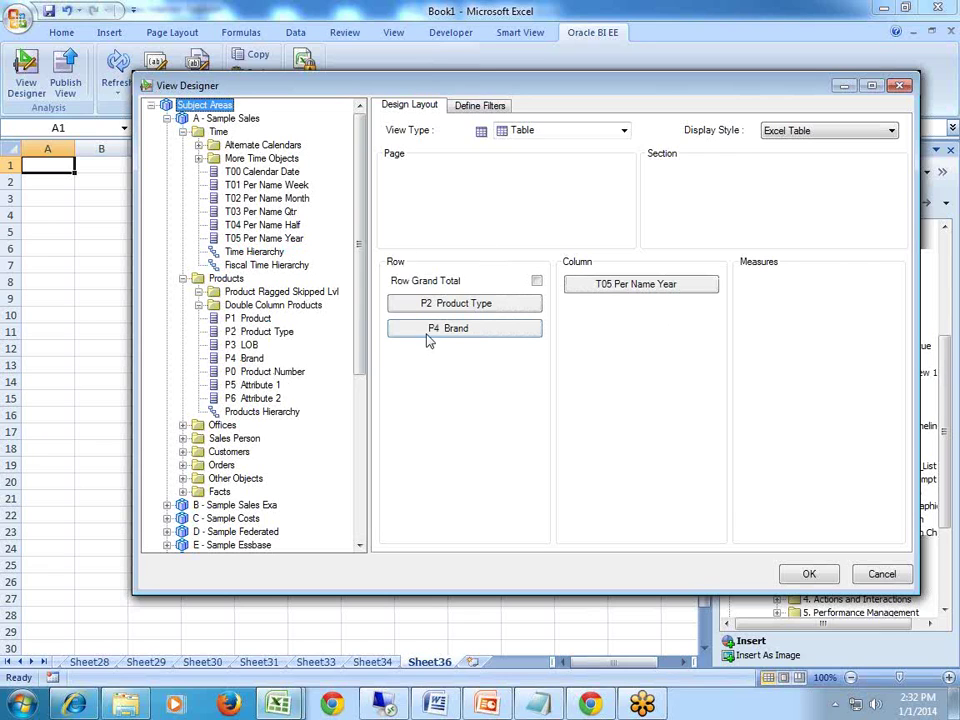
click(182, 492)
click(198, 505)
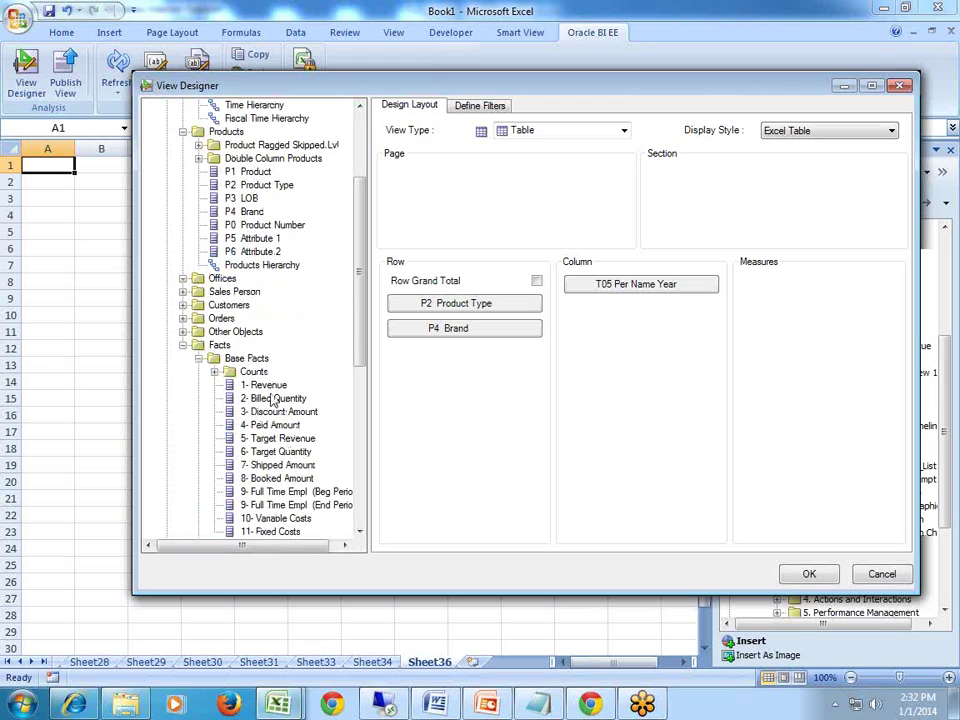
drag(279, 398, 805, 340)
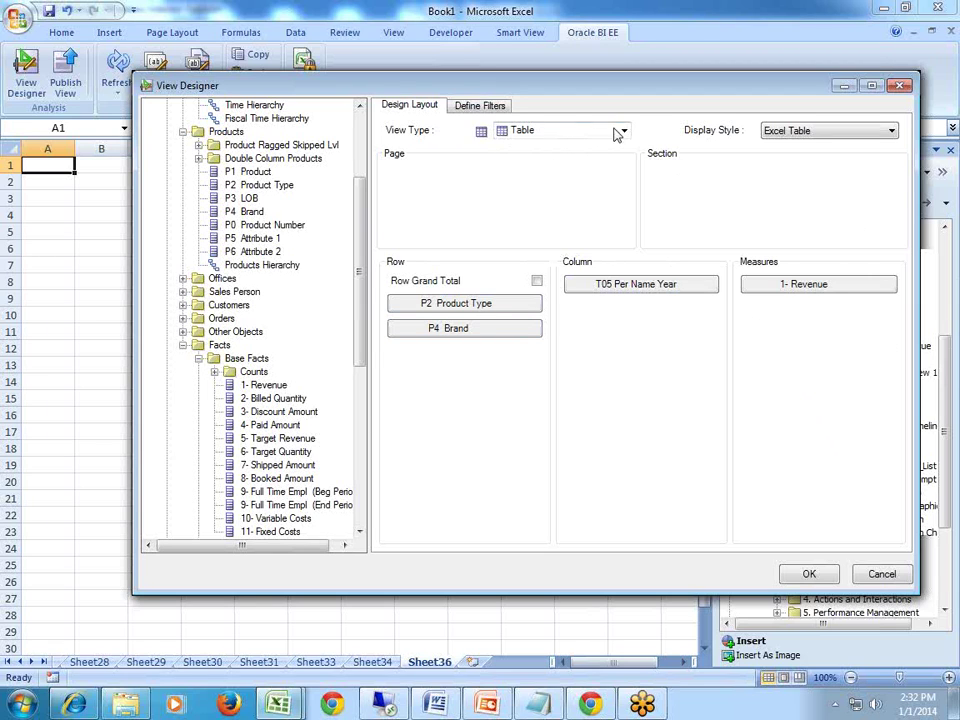
Confirm the table view and accept the warning to insert it into the sheet.
click(809, 574)
drag(533, 311, 561, 396)
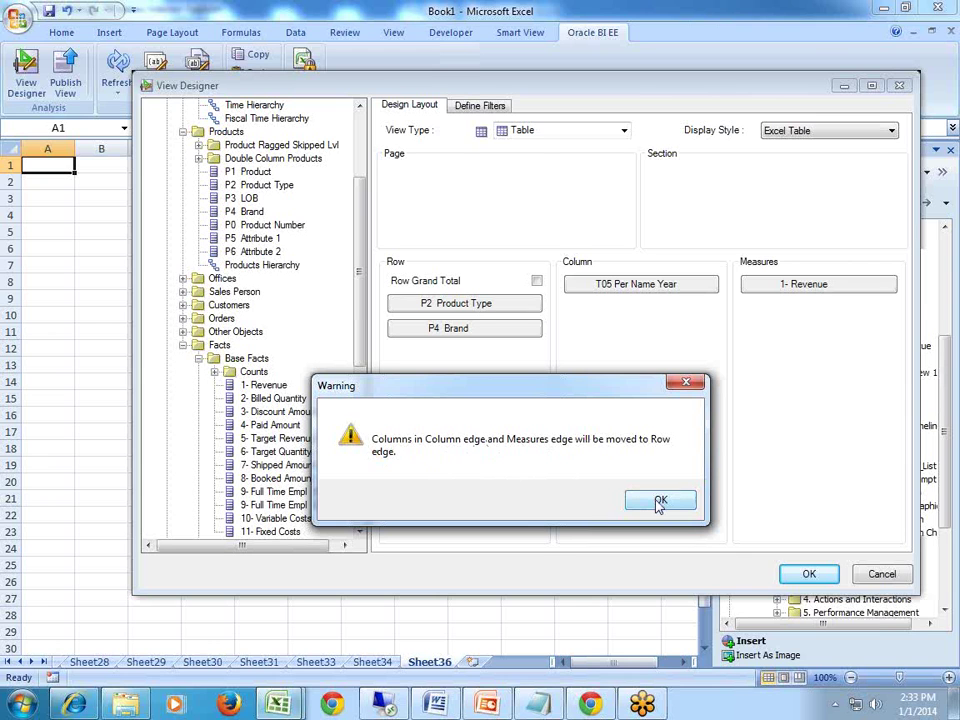
click(660, 503)
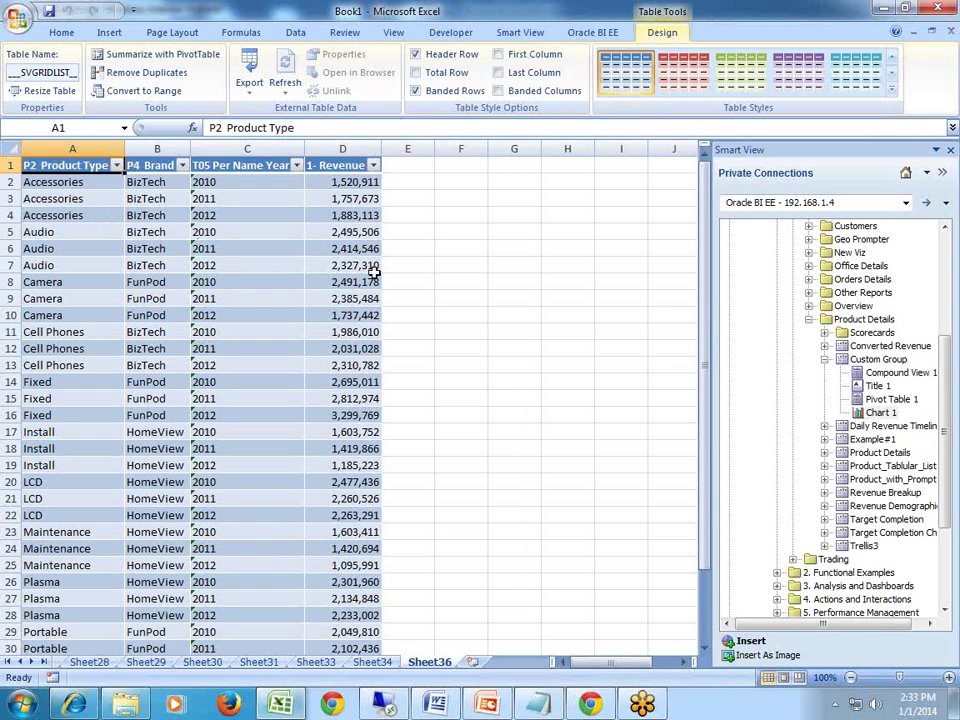
click(460, 281)
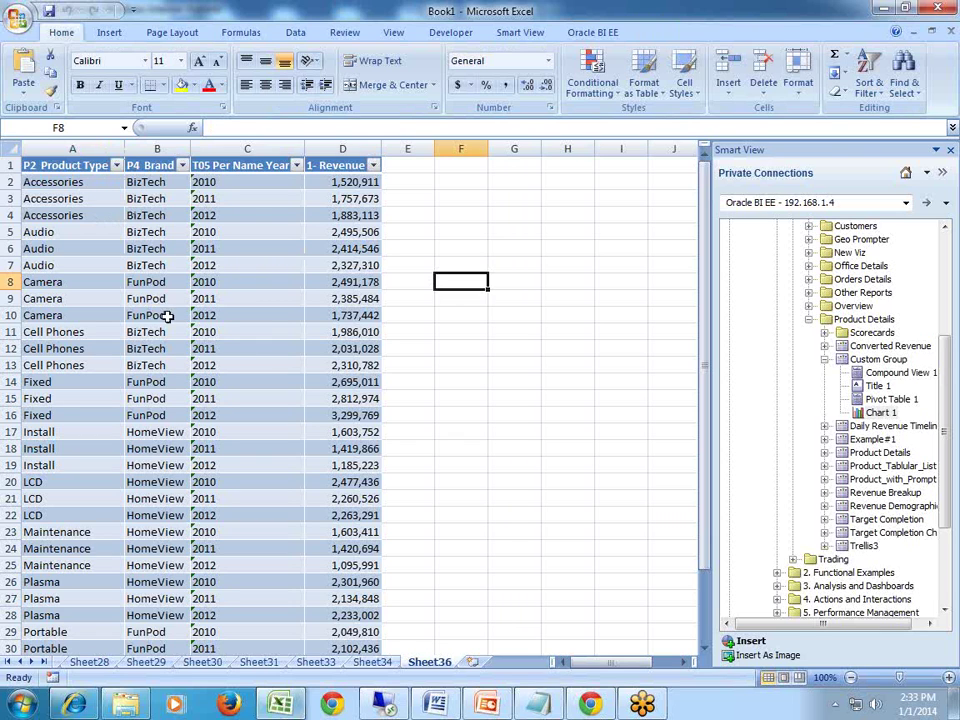
scroll(294, 338, down, 1)
scroll(294, 341, up, 1)
scroll(452, 576, down, 8)
click(77, 363)
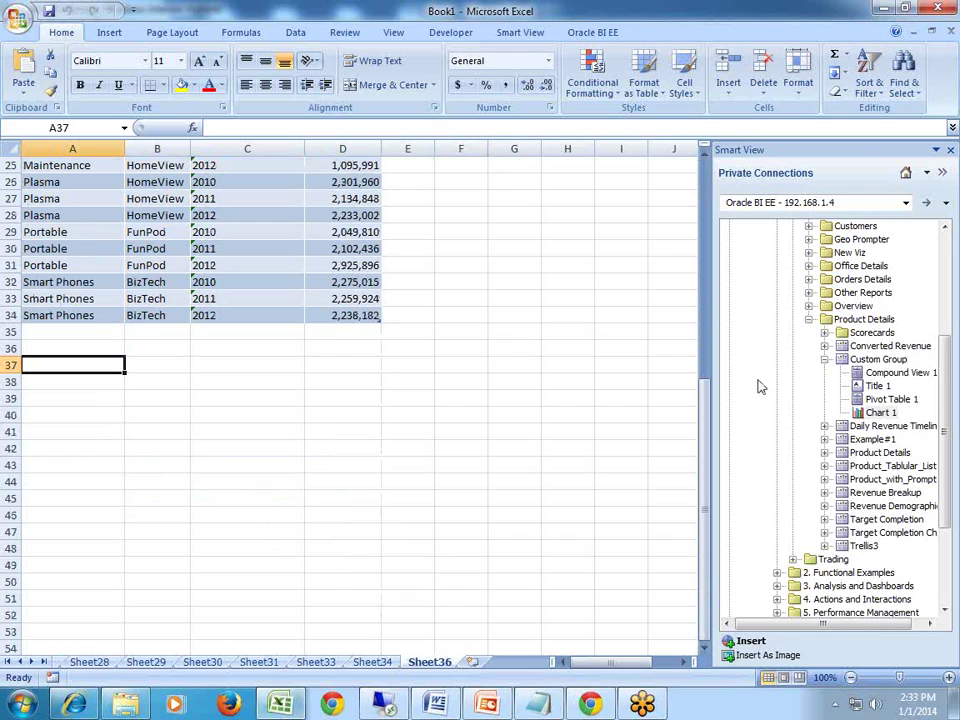
click(518, 32)
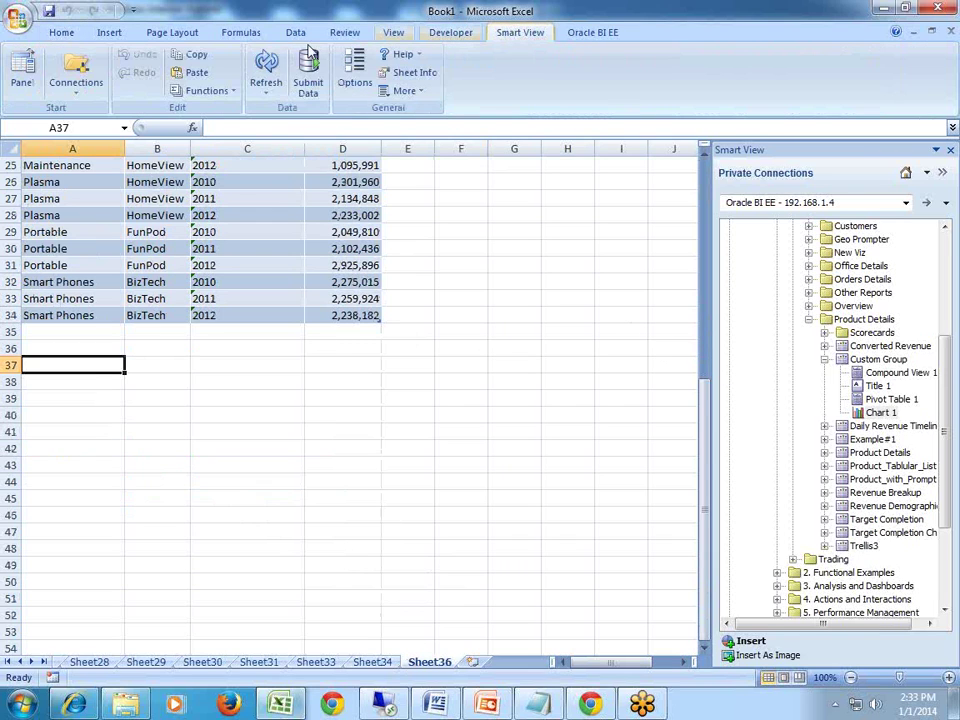
Start a Pivot Table view in View Designer with P3 LOB and P4 Brand as rows.
click(598, 34)
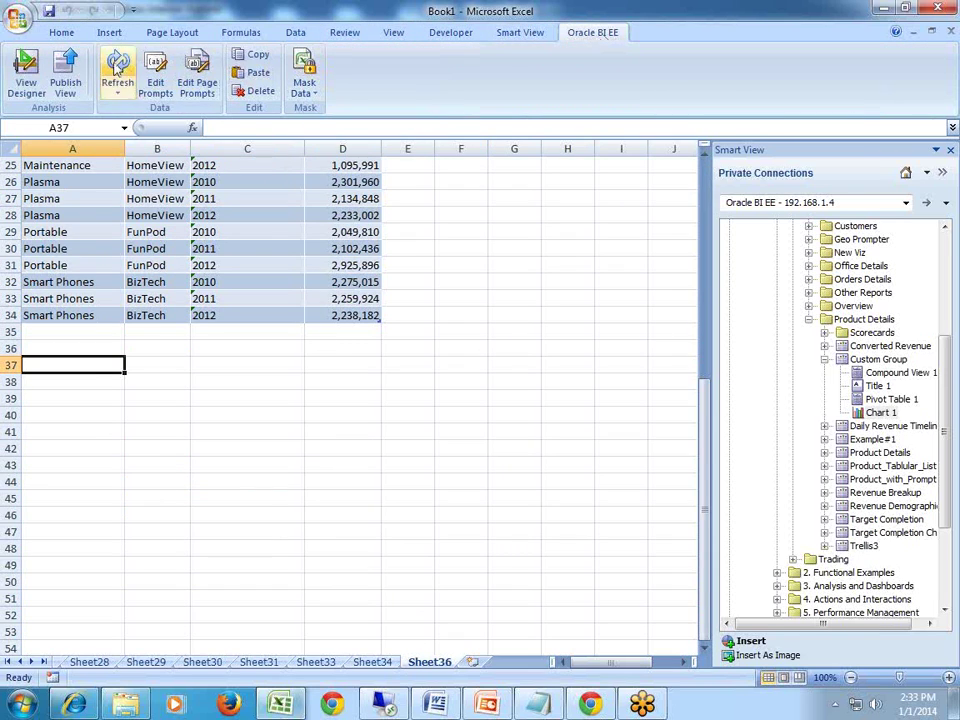
click(22, 80)
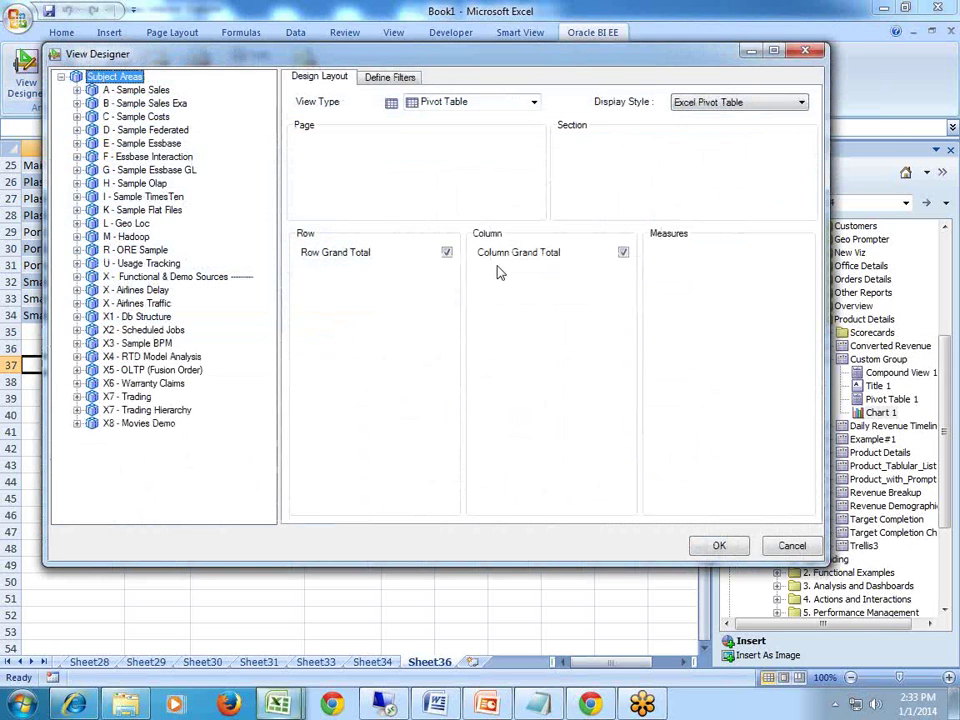
click(461, 104)
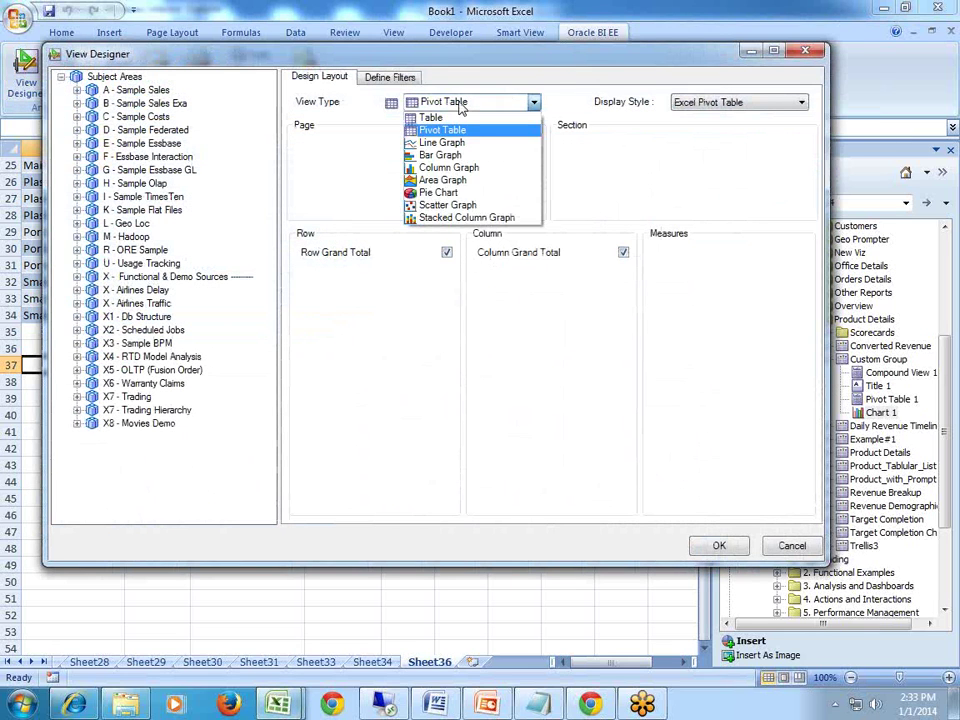
click(459, 105)
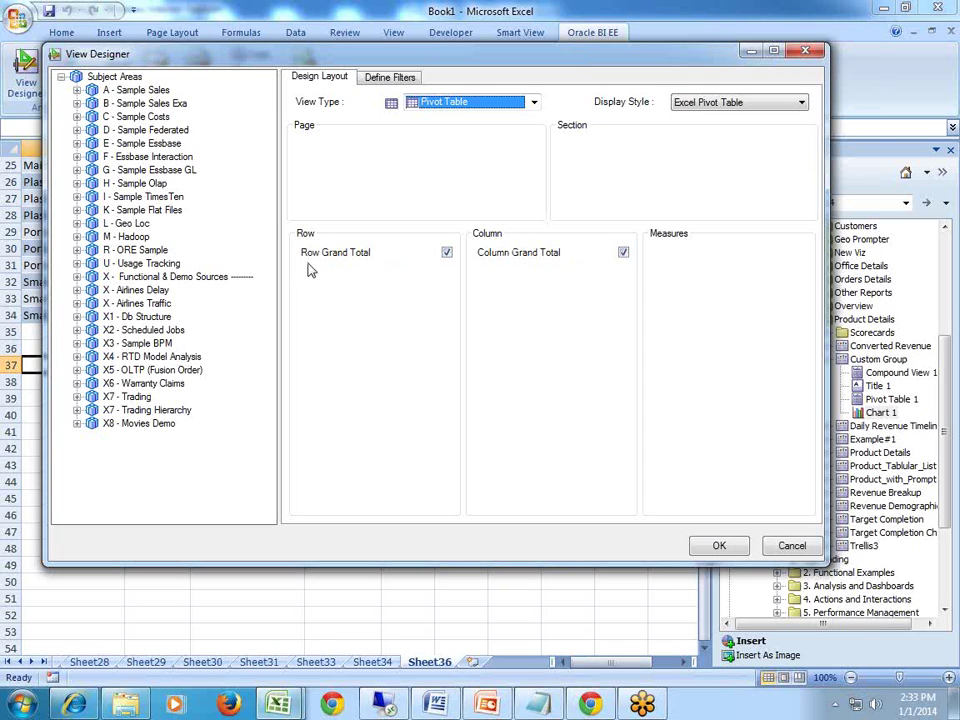
click(77, 90)
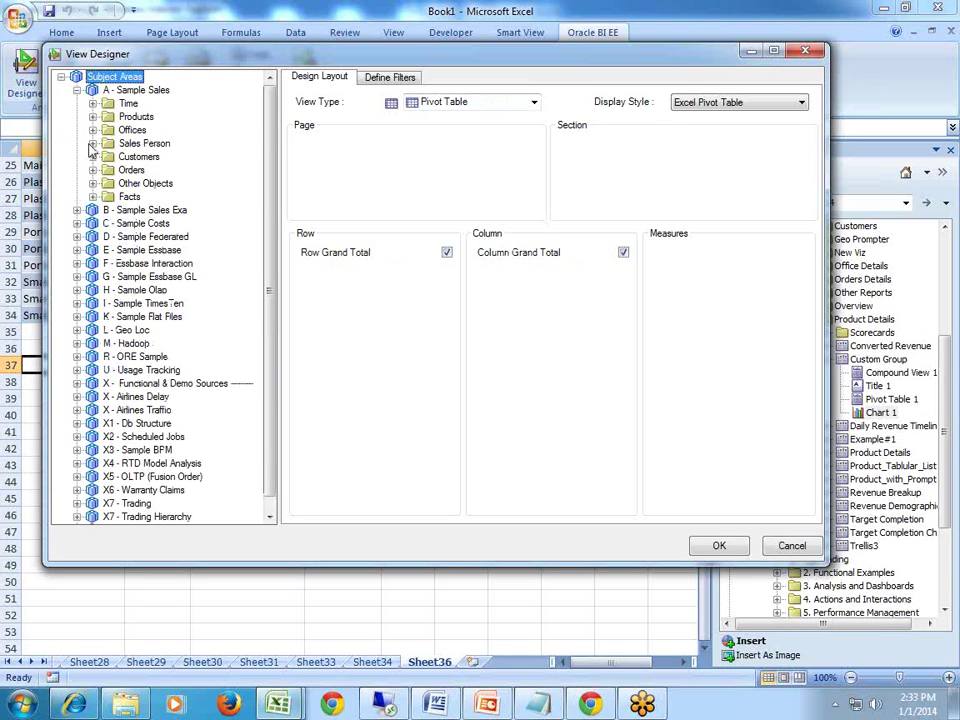
click(93, 116)
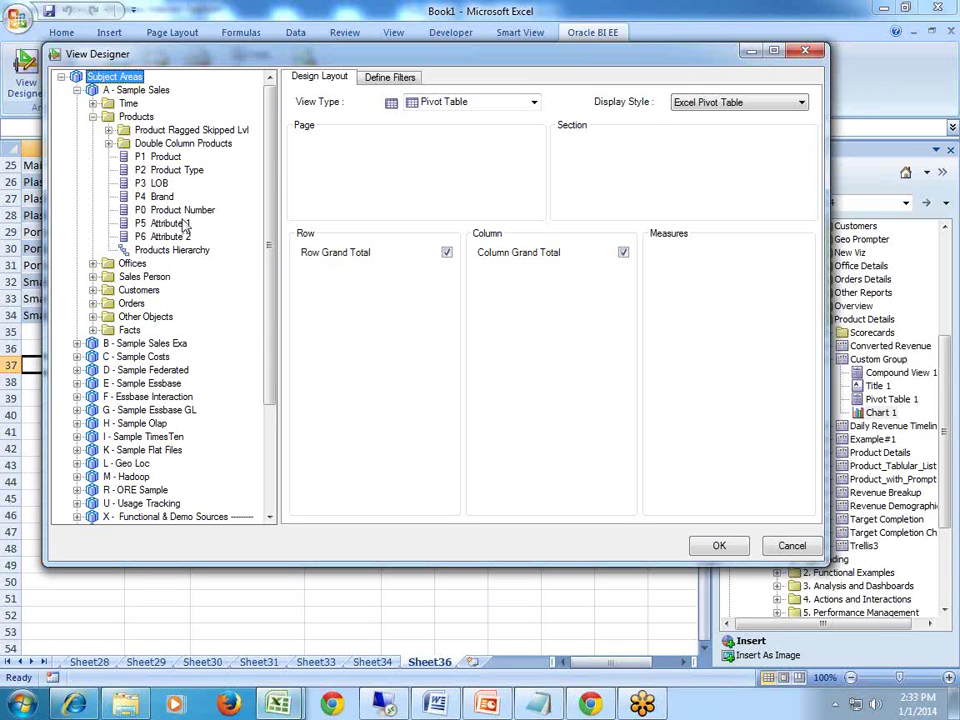
drag(152, 184, 313, 300)
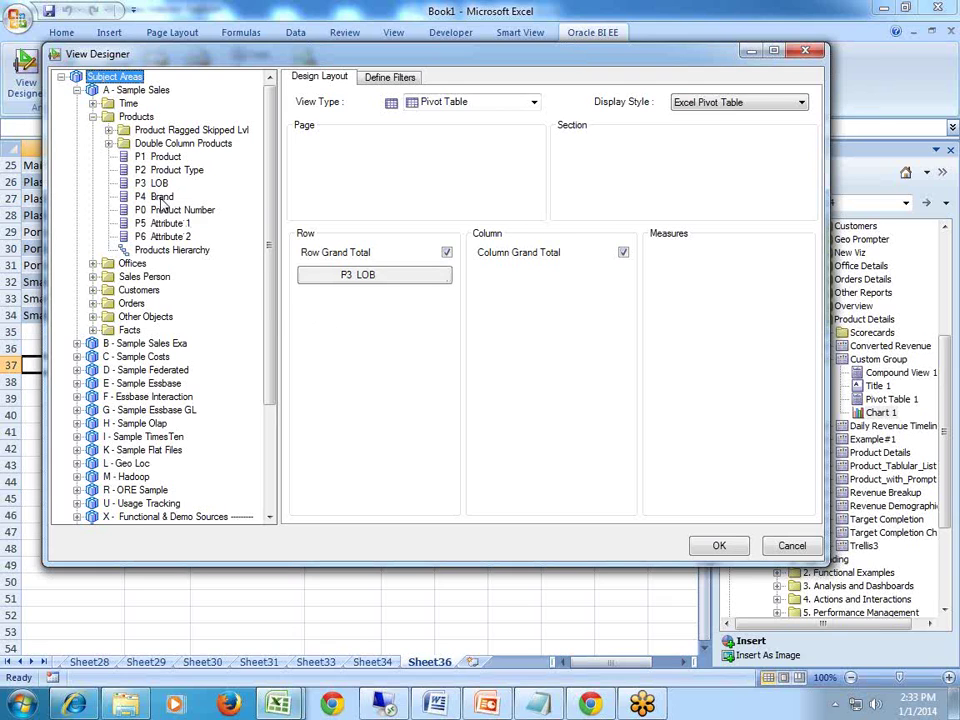
drag(155, 196, 321, 305)
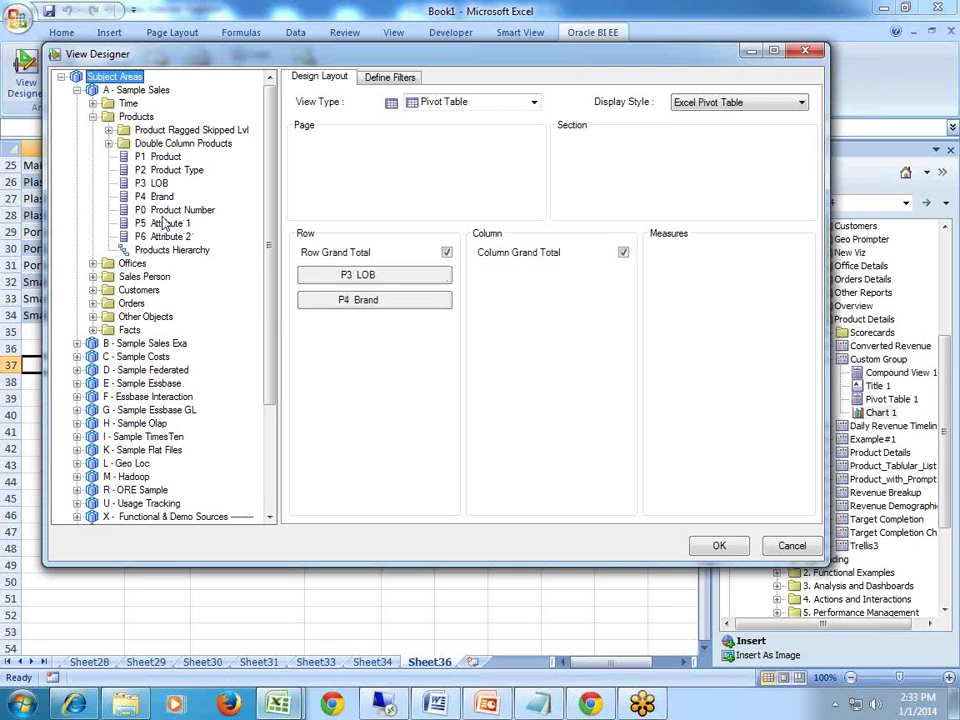
Put T05 Per Name Year on the columns and 1- Revenue as the measure.
click(93, 103)
drag(127, 227, 531, 283)
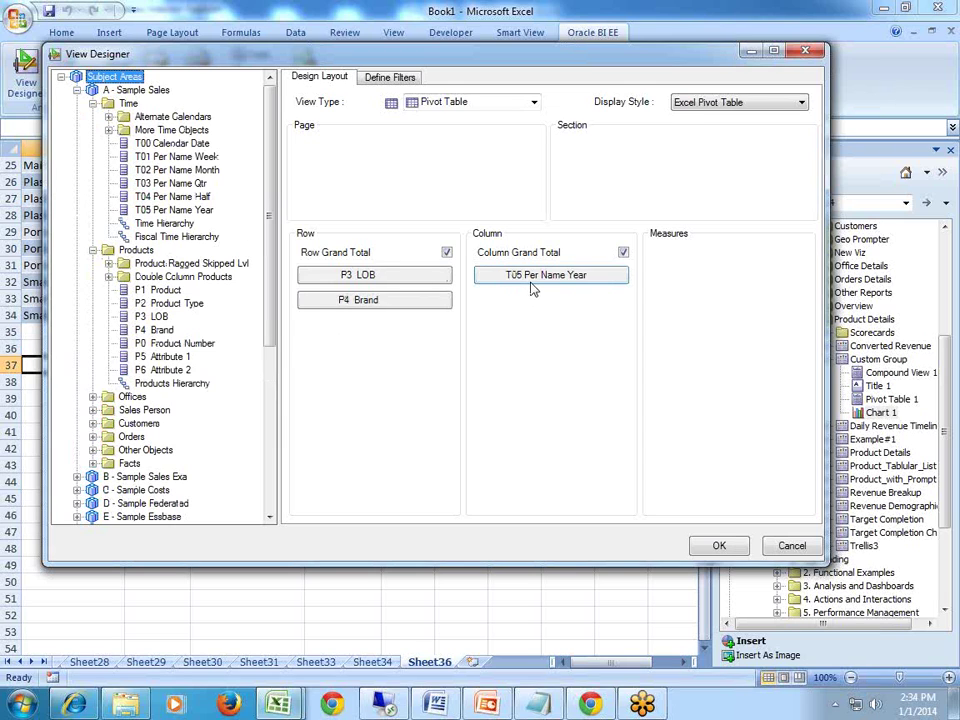
click(93, 463)
click(108, 476)
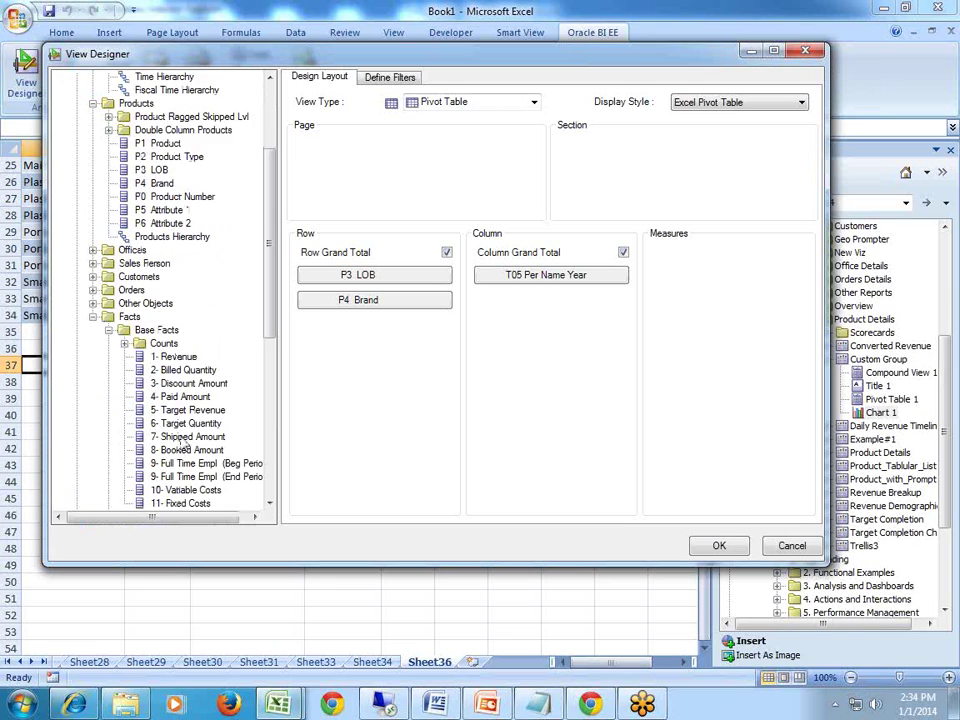
drag(176, 369, 680, 343)
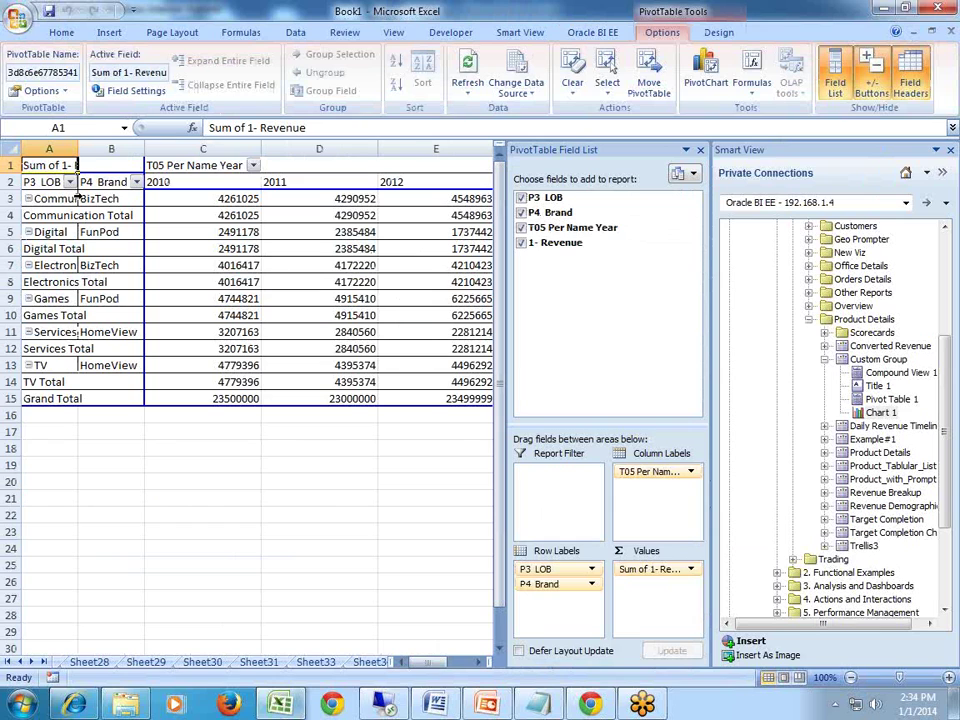
Widen column A, close the PivotTable Field List, and select cell A18 below the pivot.
drag(78, 148, 135, 148)
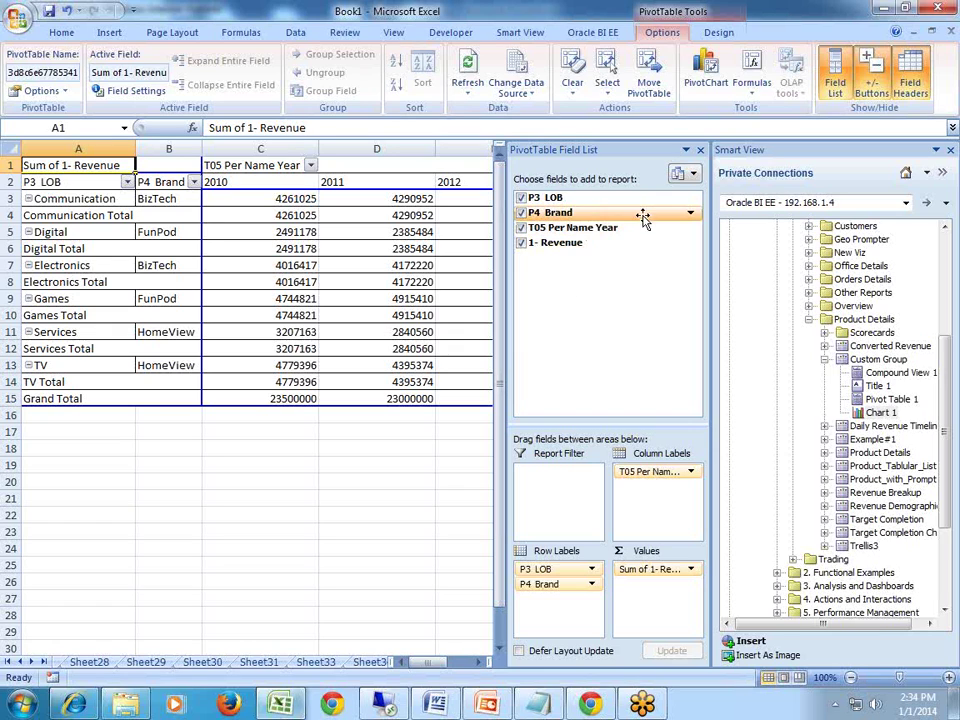
click(700, 150)
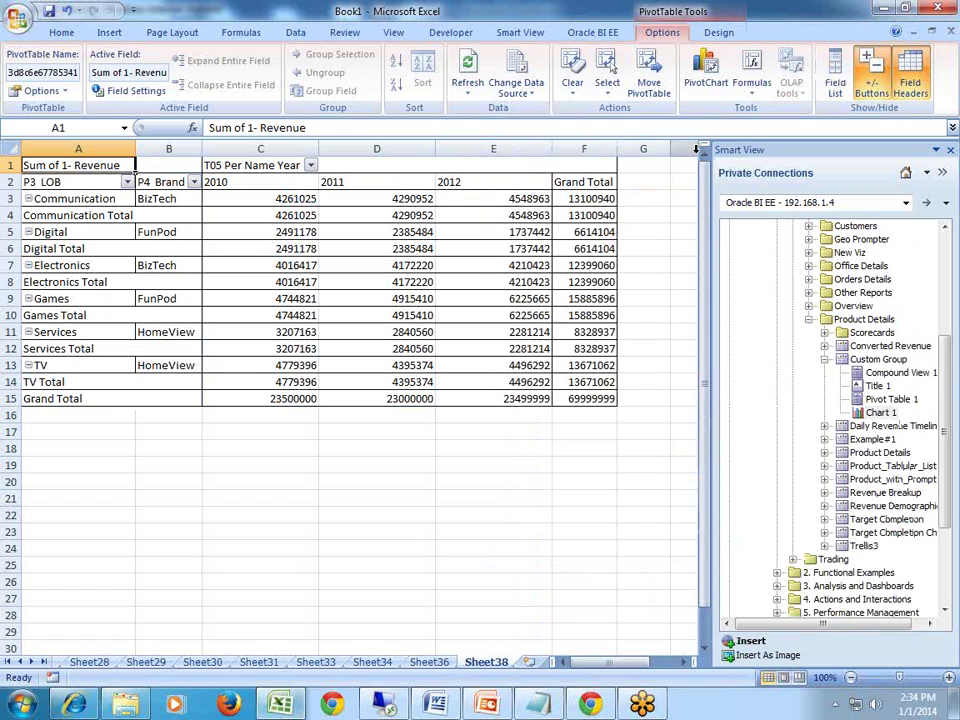
click(297, 536)
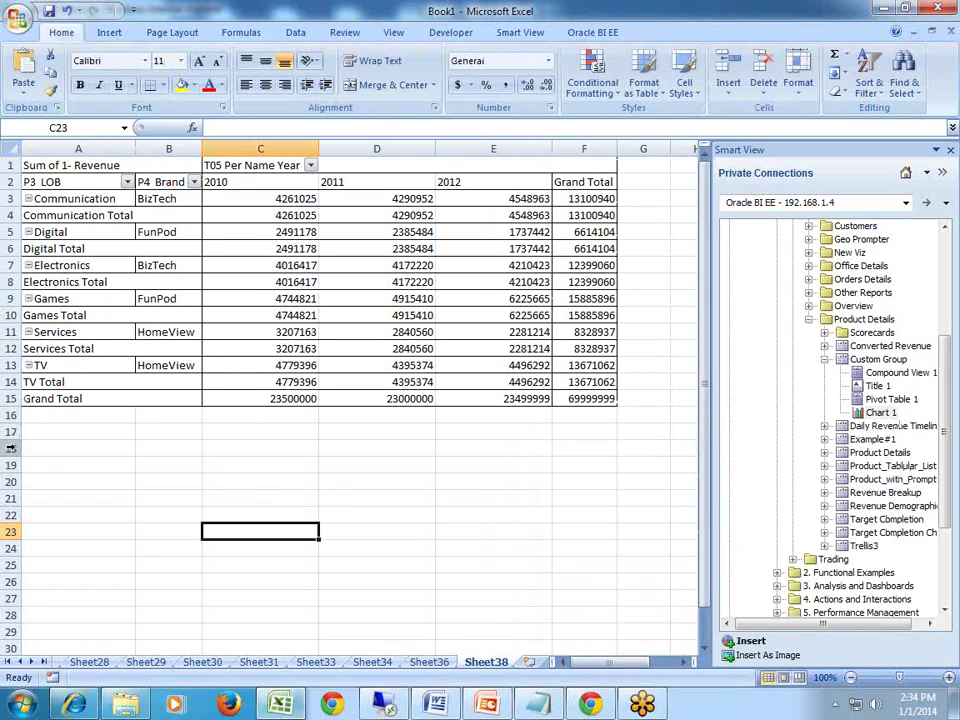
click(38, 452)
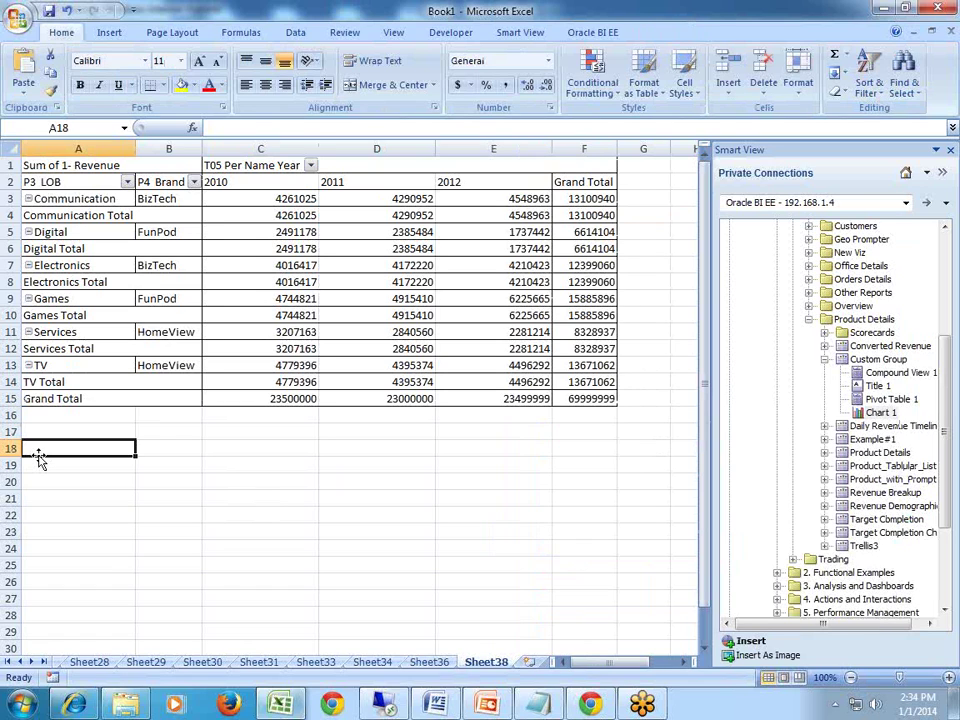
Open View Designer from the Oracle BI EE tab and set the view type to Table.
click(524, 34)
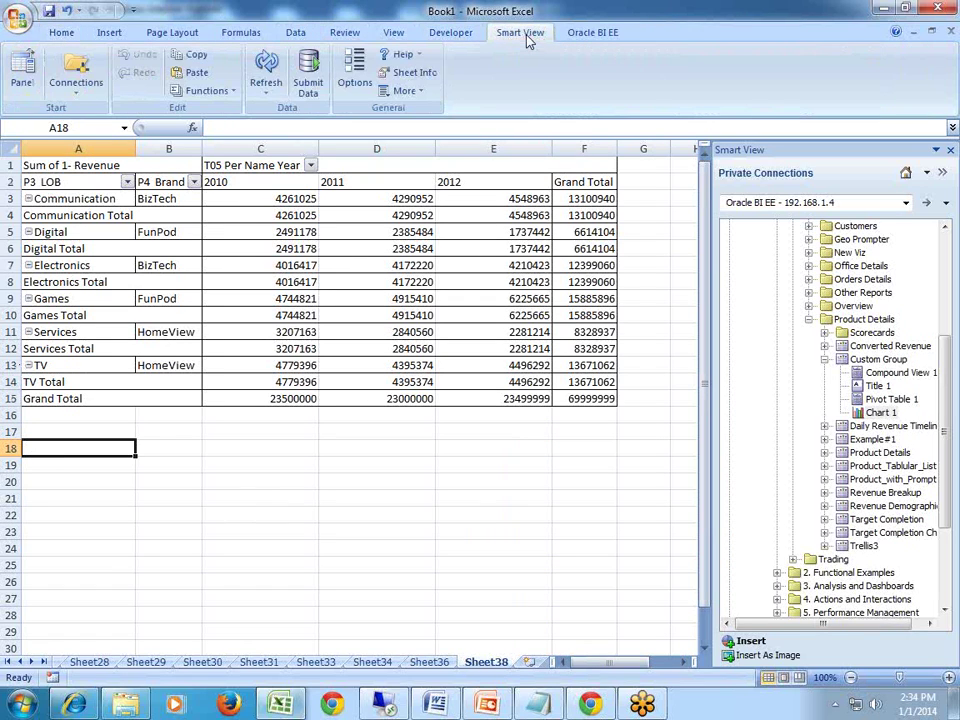
click(593, 32)
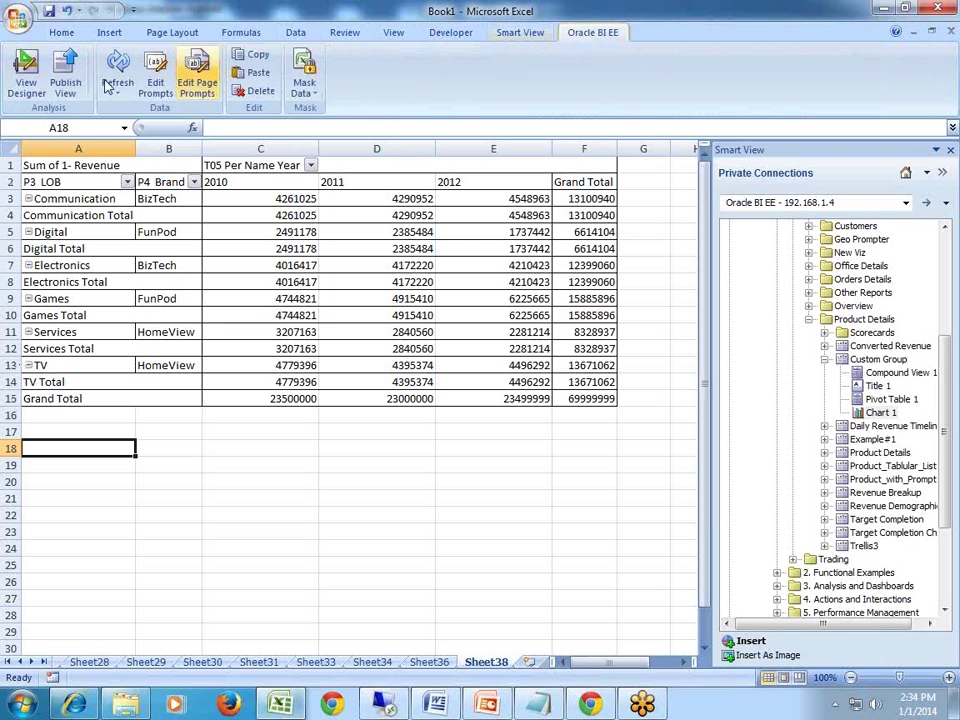
click(18, 72)
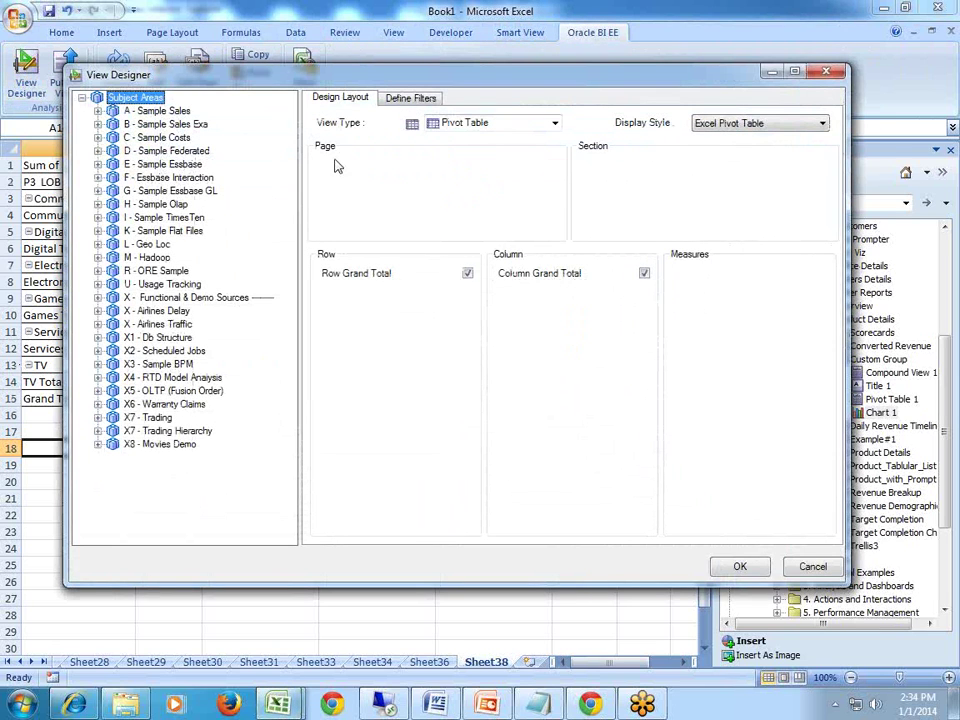
click(446, 123)
click(452, 138)
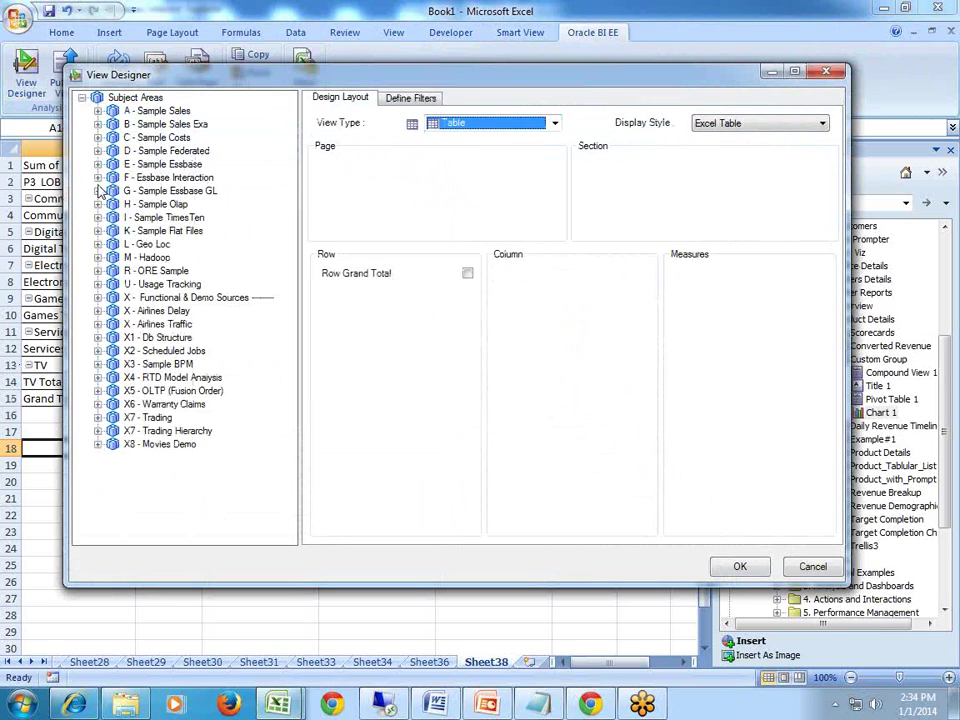
Place P3 LOB and P4 Brand on the rows and T05 Per Name Year on the columns.
click(98, 111)
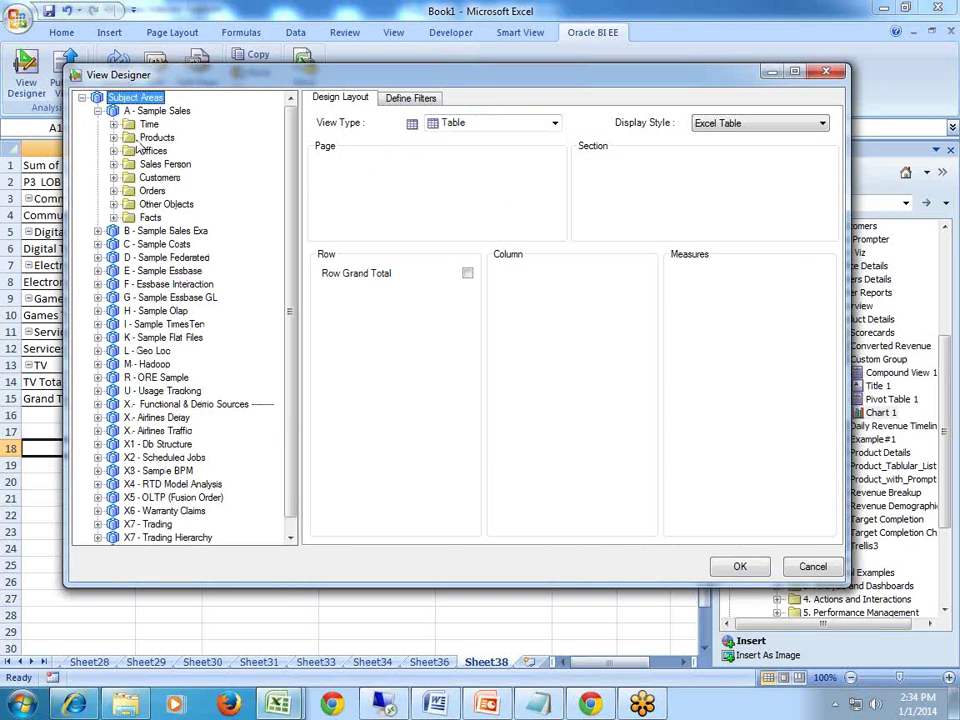
click(114, 137)
drag(172, 204, 372, 300)
drag(184, 217, 380, 325)
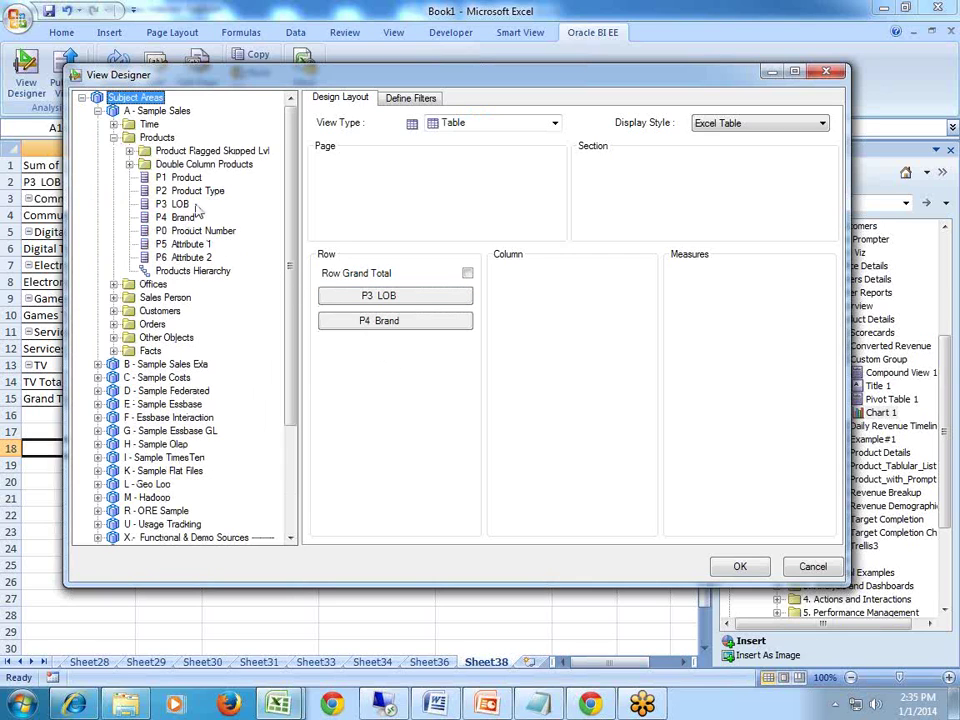
click(114, 124)
drag(199, 233, 600, 330)
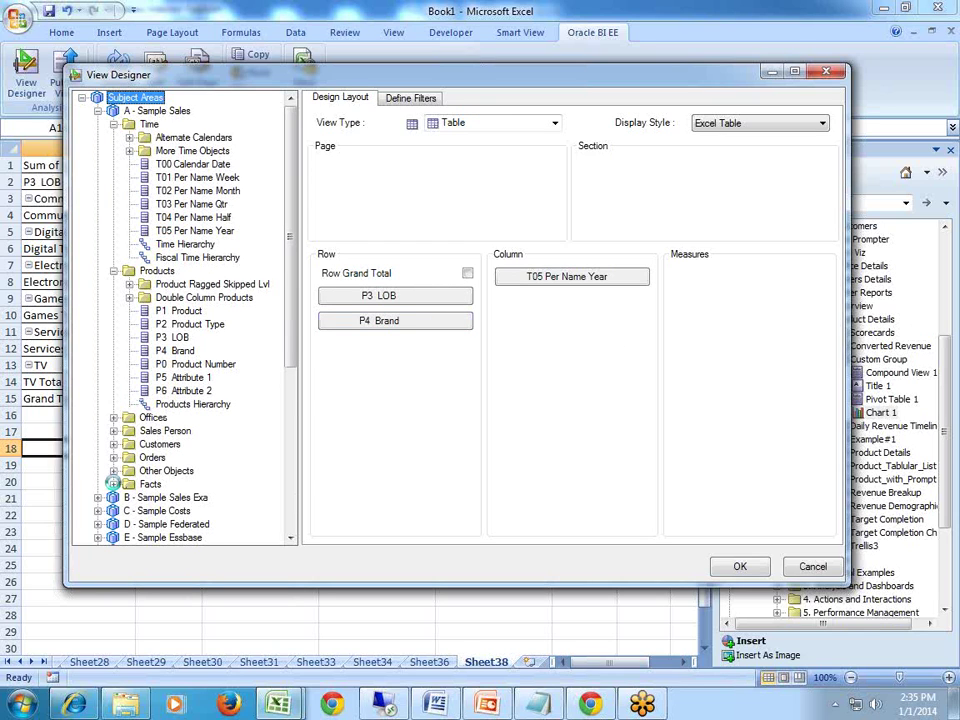
Add 1- Revenue as the measure and check the year column's options.
click(114, 483)
click(129, 497)
drag(211, 392, 681, 324)
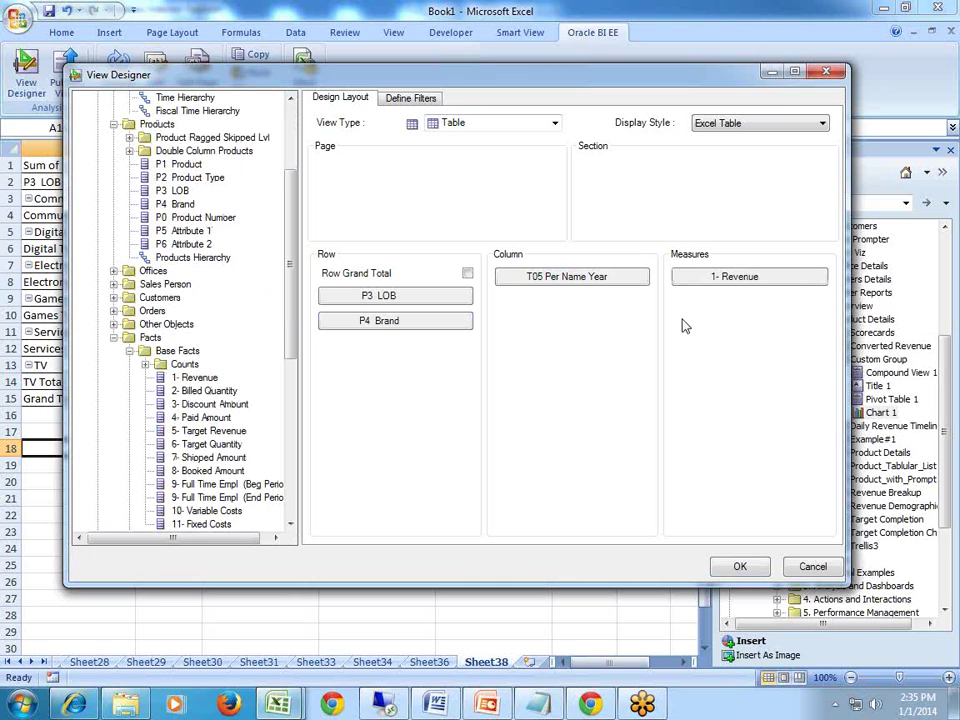
right_click(610, 285)
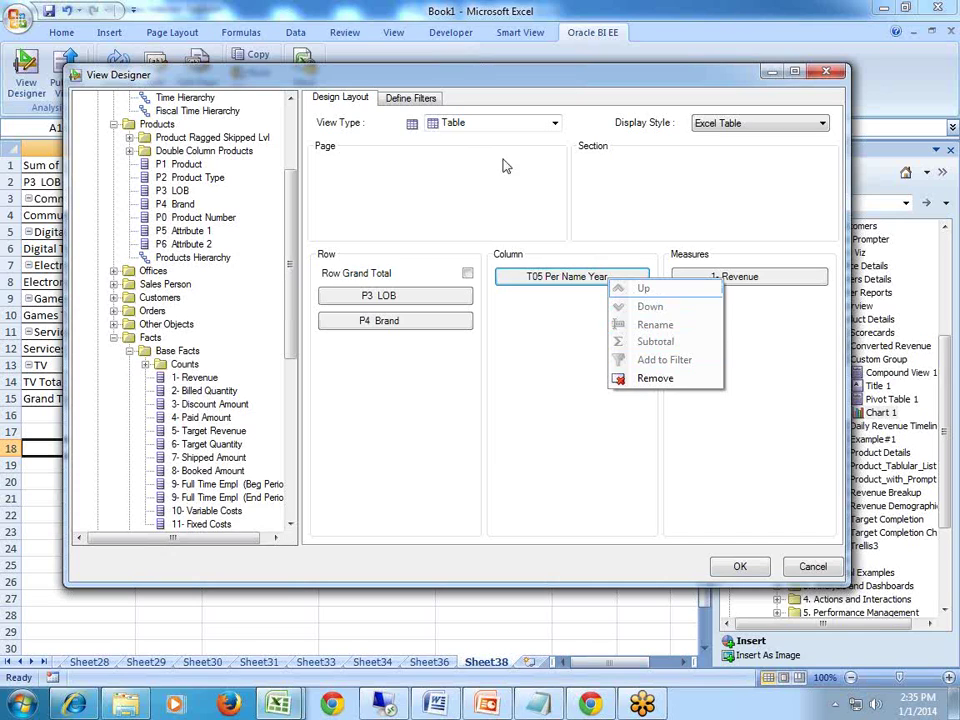
click(559, 280)
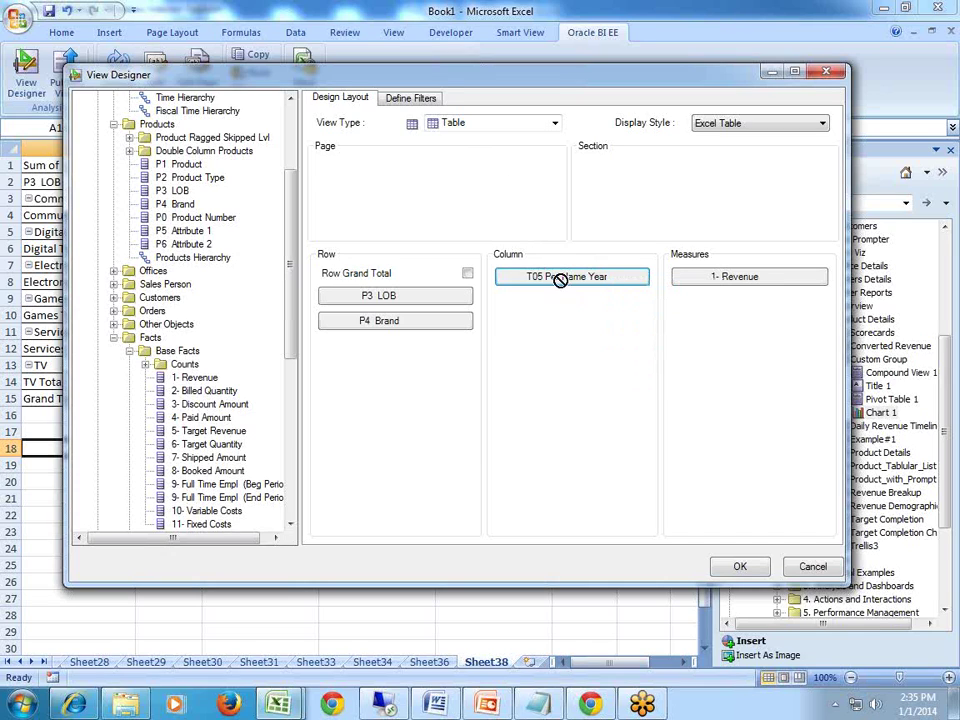
click(495, 123)
Switch the view to Pivot Table, subtotal T05 Per Name Year, and add it as a filter.
click(495, 151)
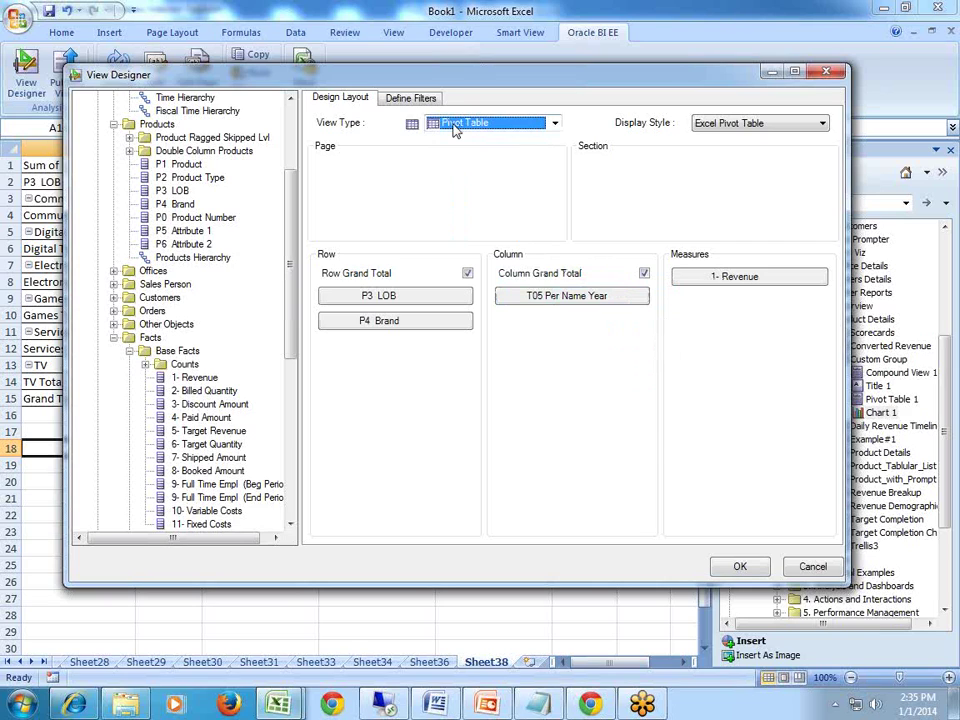
right_click(537, 300)
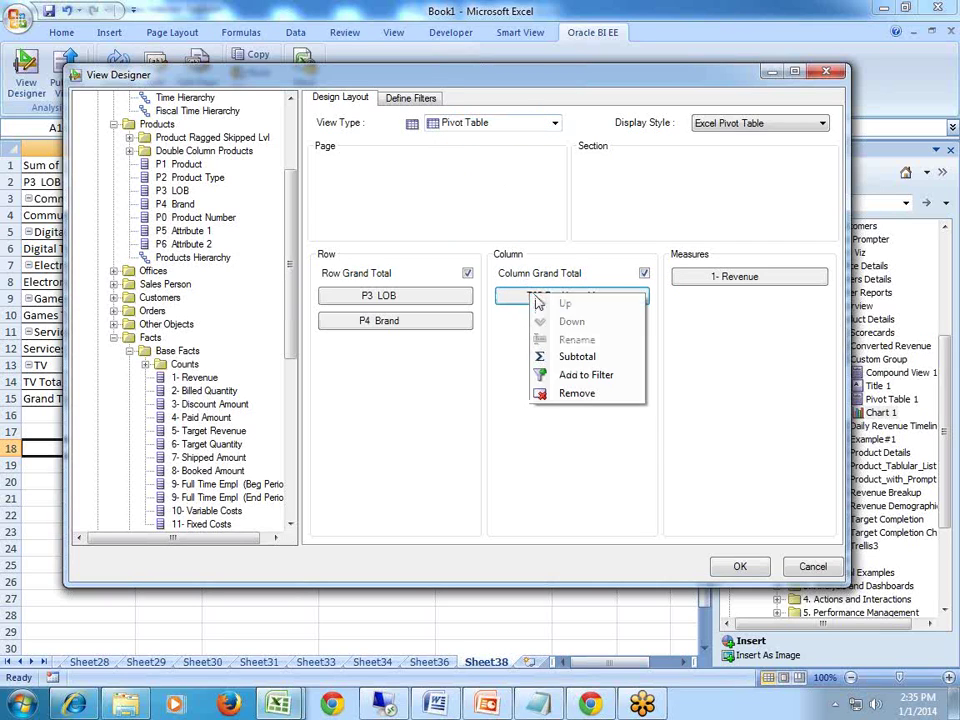
click(575, 356)
right_click(569, 301)
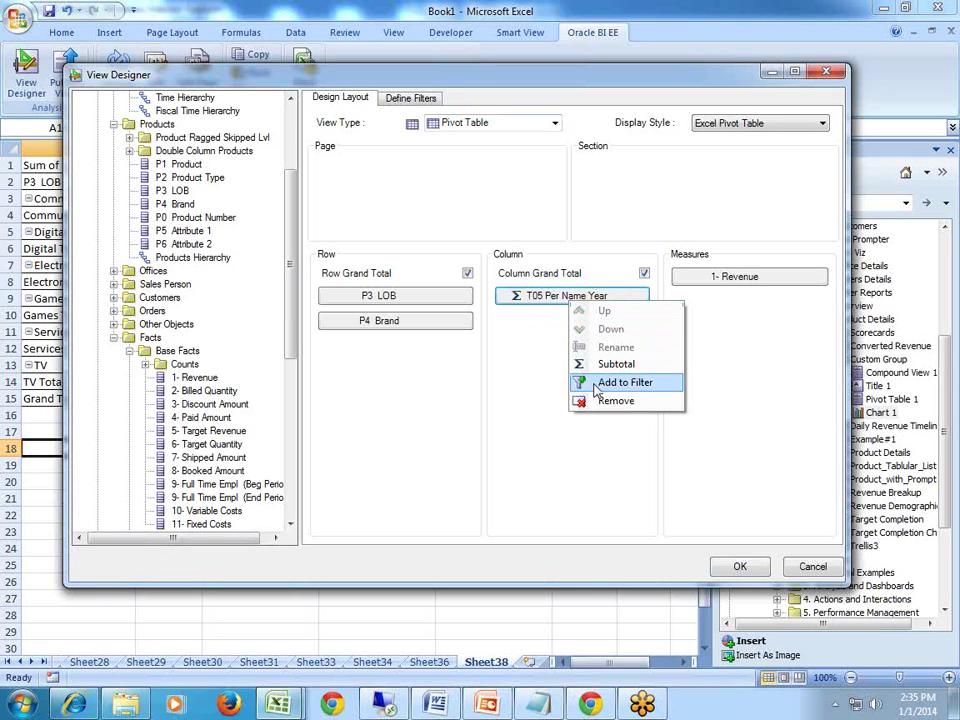
click(597, 386)
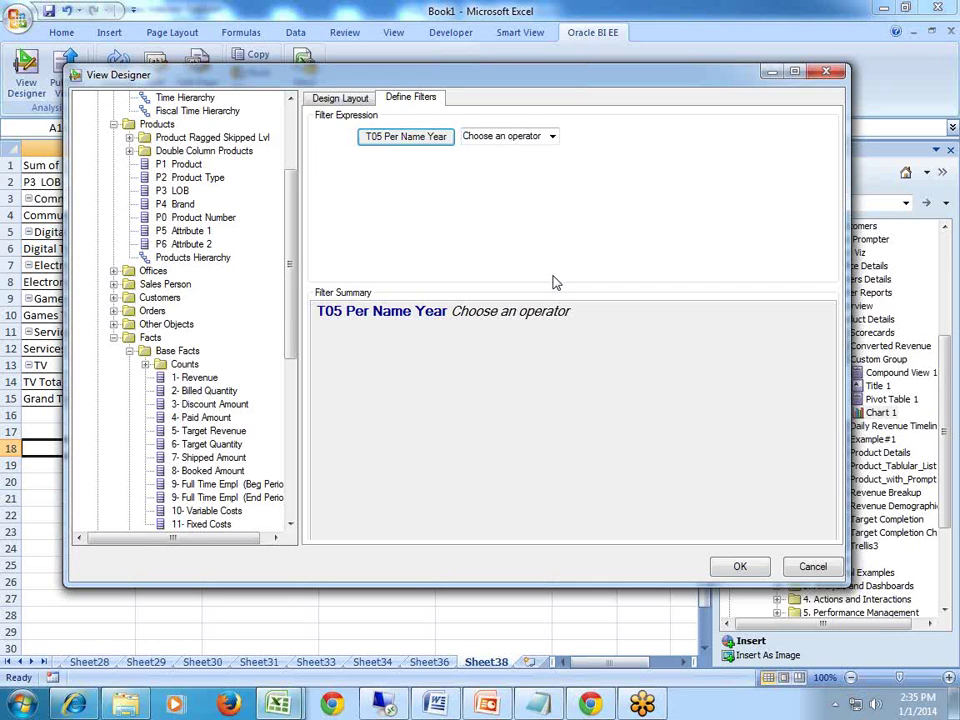
Set the T05 Per Name Year filter operator to 'is in'.
click(340, 98)
click(411, 98)
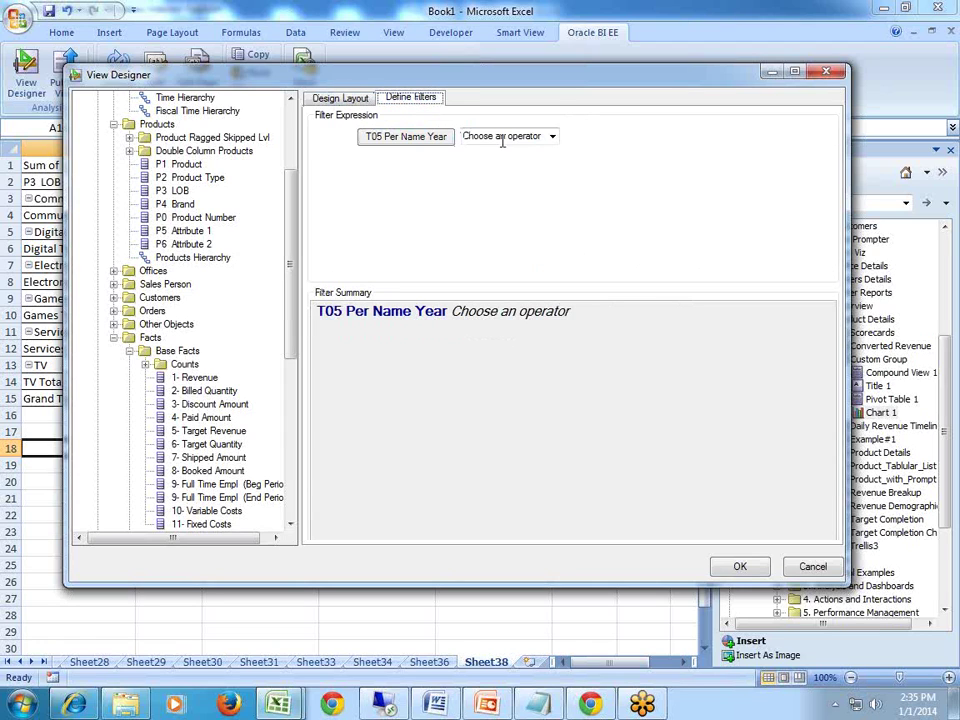
click(552, 139)
click(552, 139)
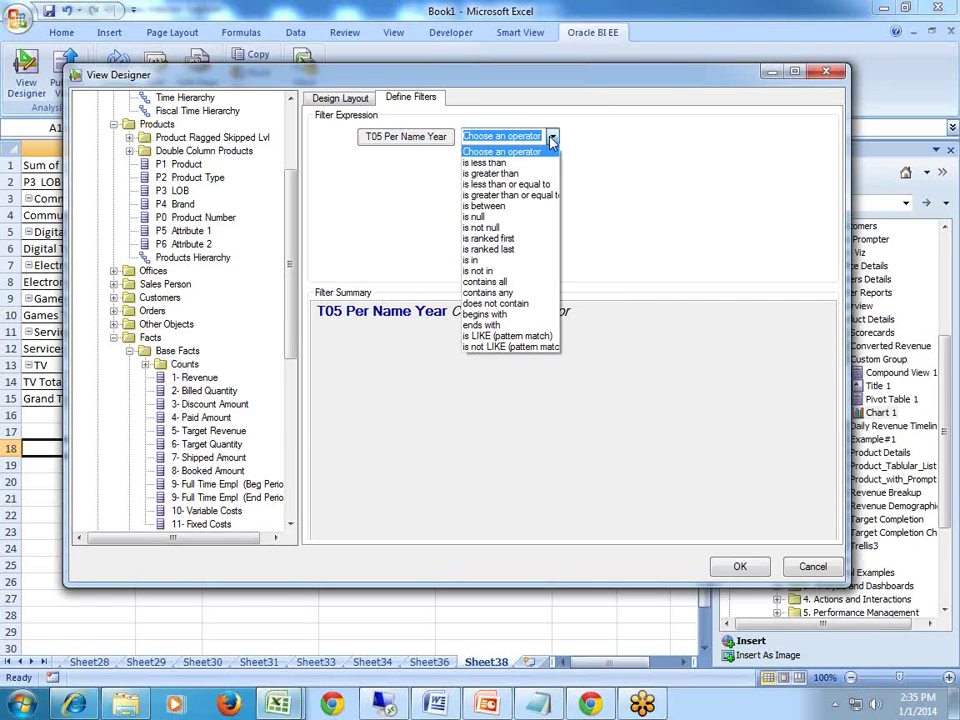
click(515, 270)
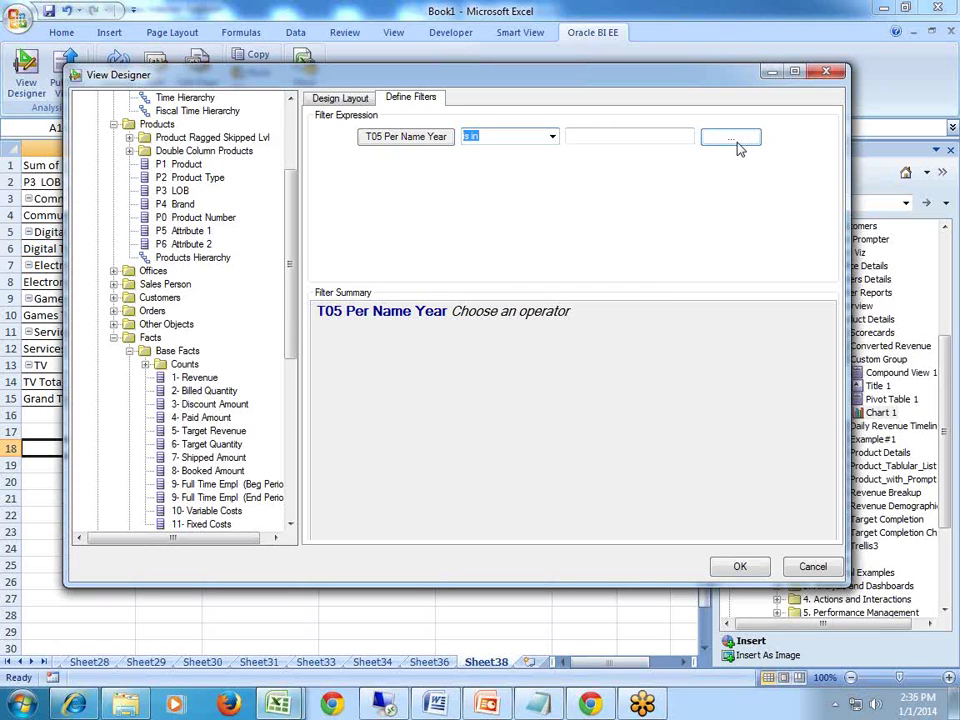
Choose 2010, 2011 and 2012 as filter values and insert the filtered revenue pivot.
click(738, 148)
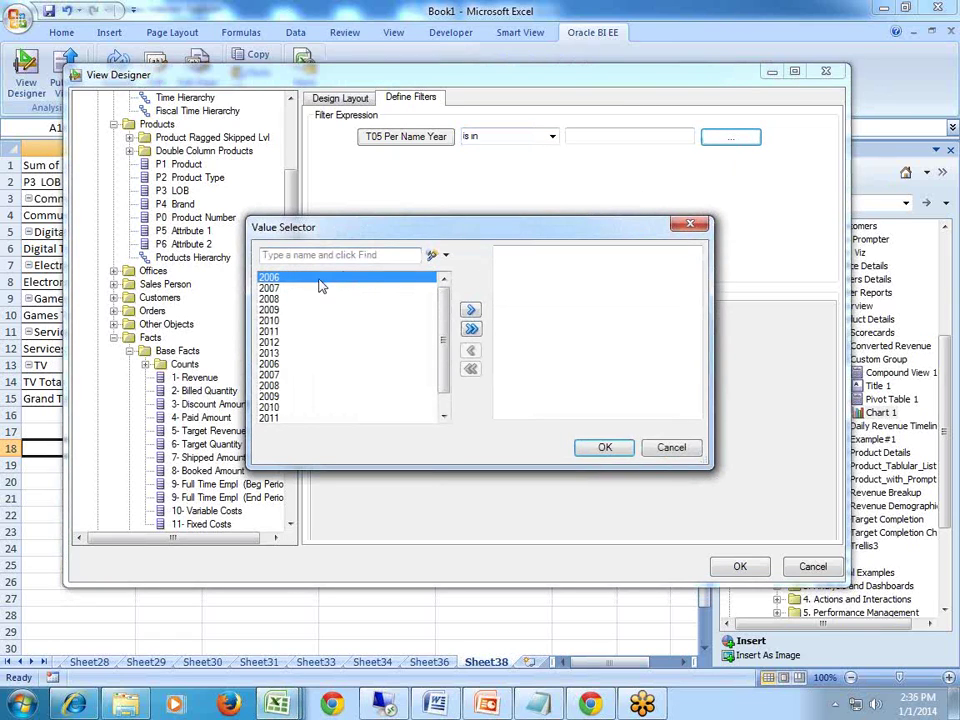
drag(274, 320, 280, 344)
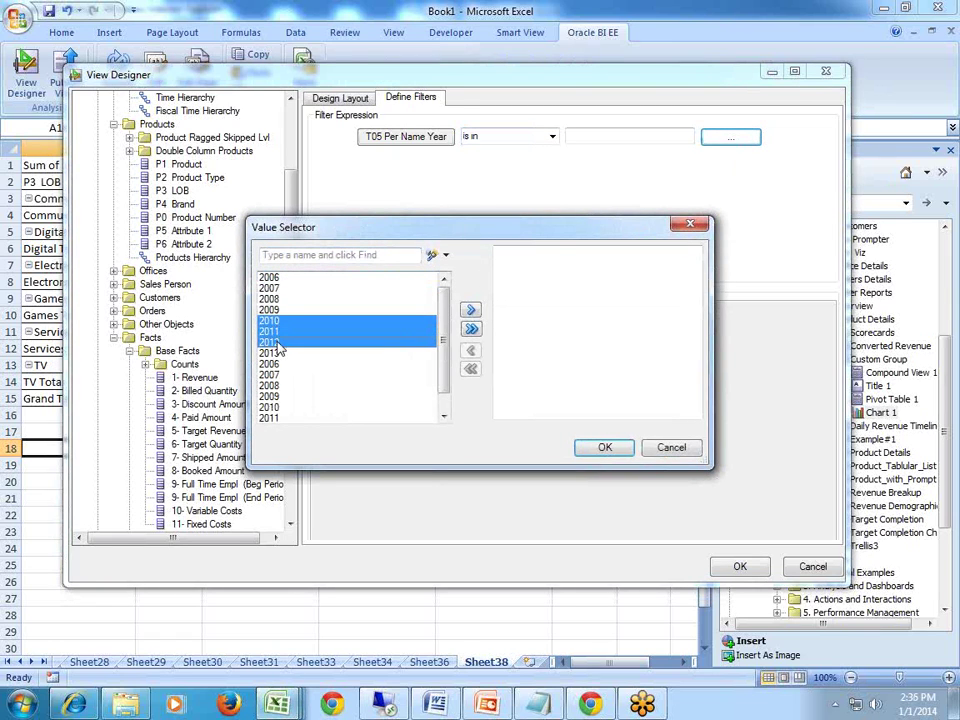
click(468, 330)
click(605, 447)
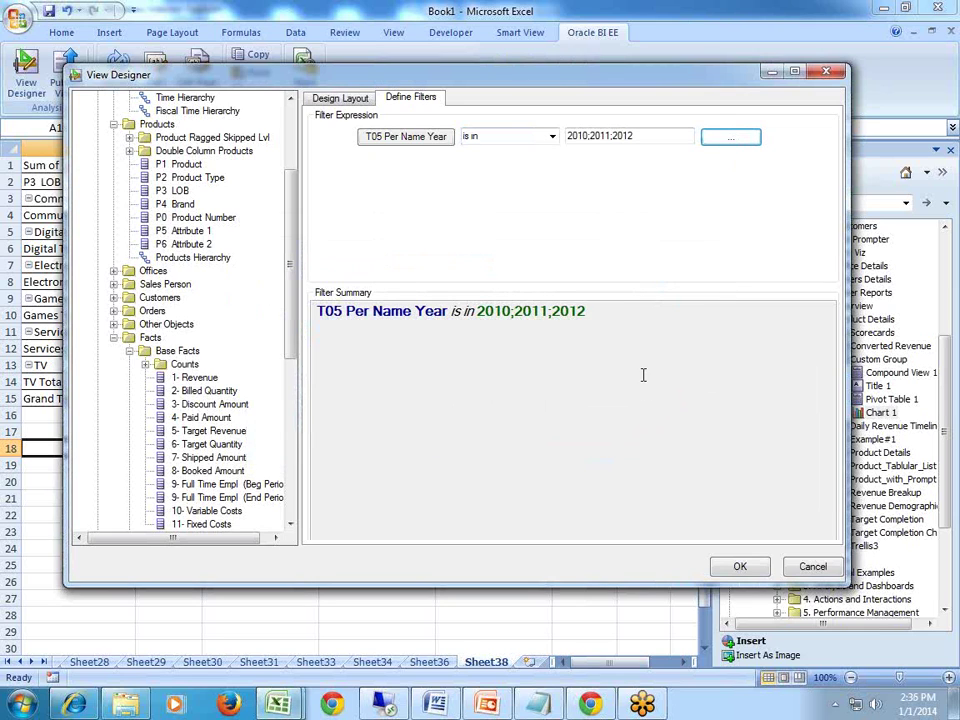
click(736, 567)
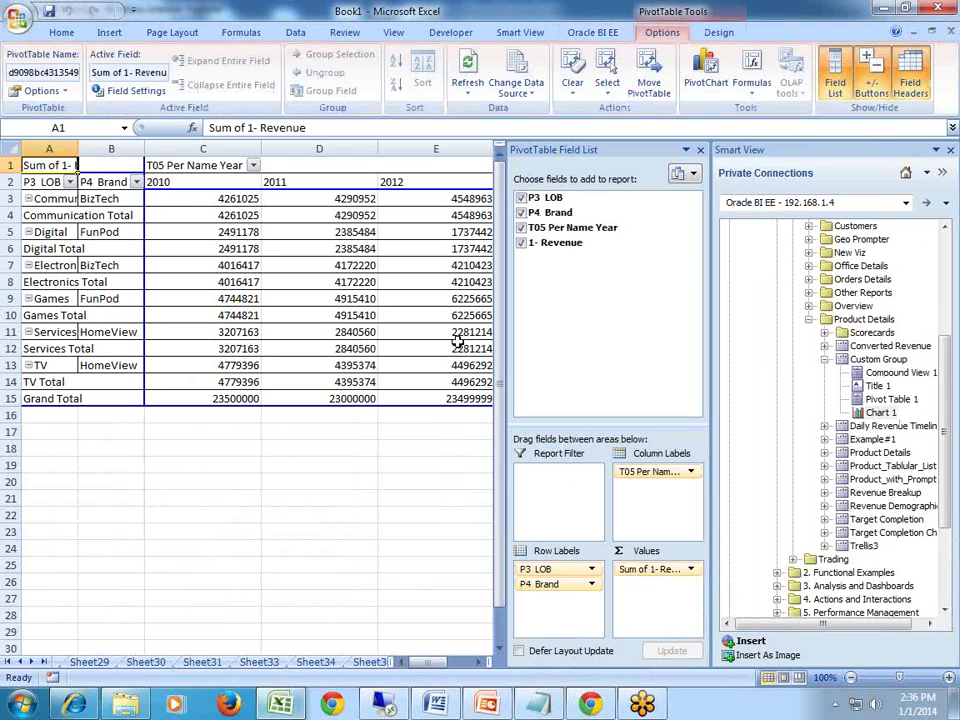
Close the PivotTable Field List to reveal the full revenue pivot, then go to the Oracle BI EE ribbon.
click(701, 151)
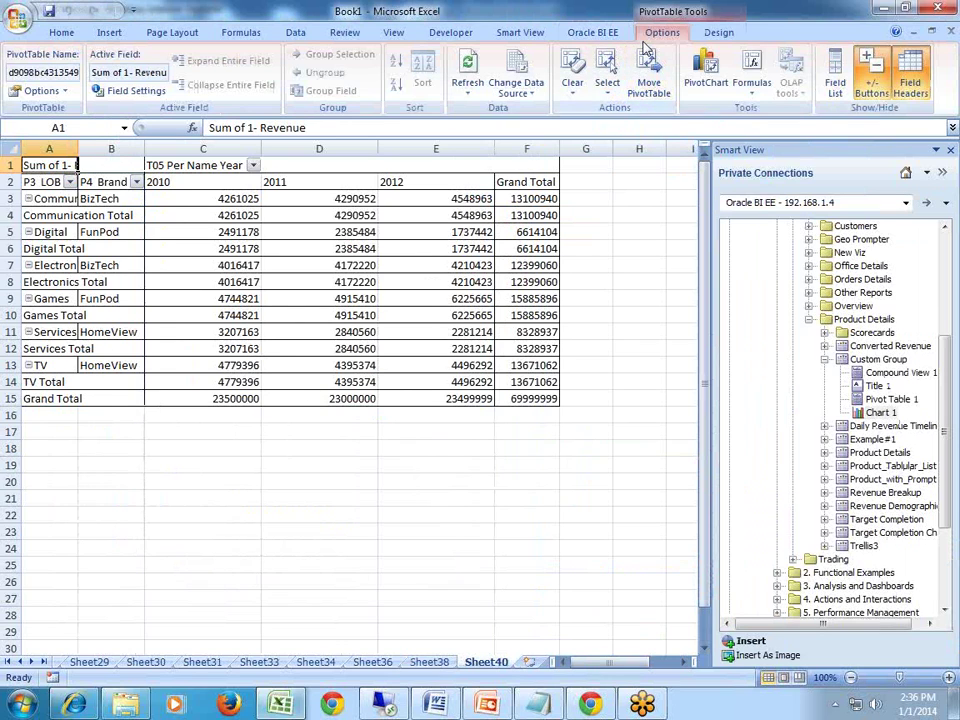
click(600, 32)
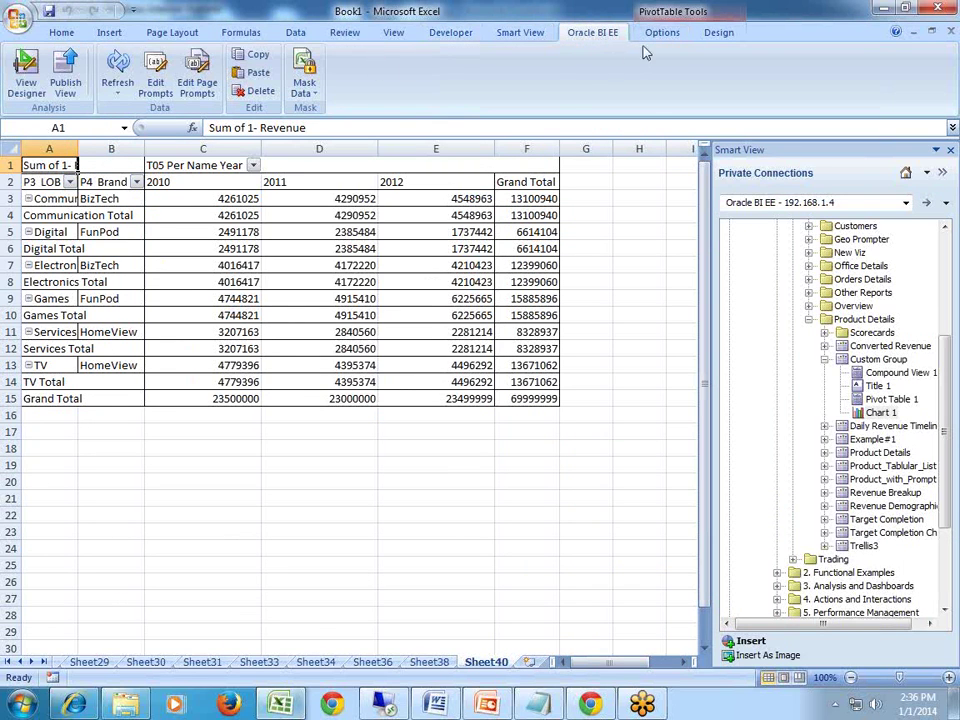
click(660, 33)
click(596, 33)
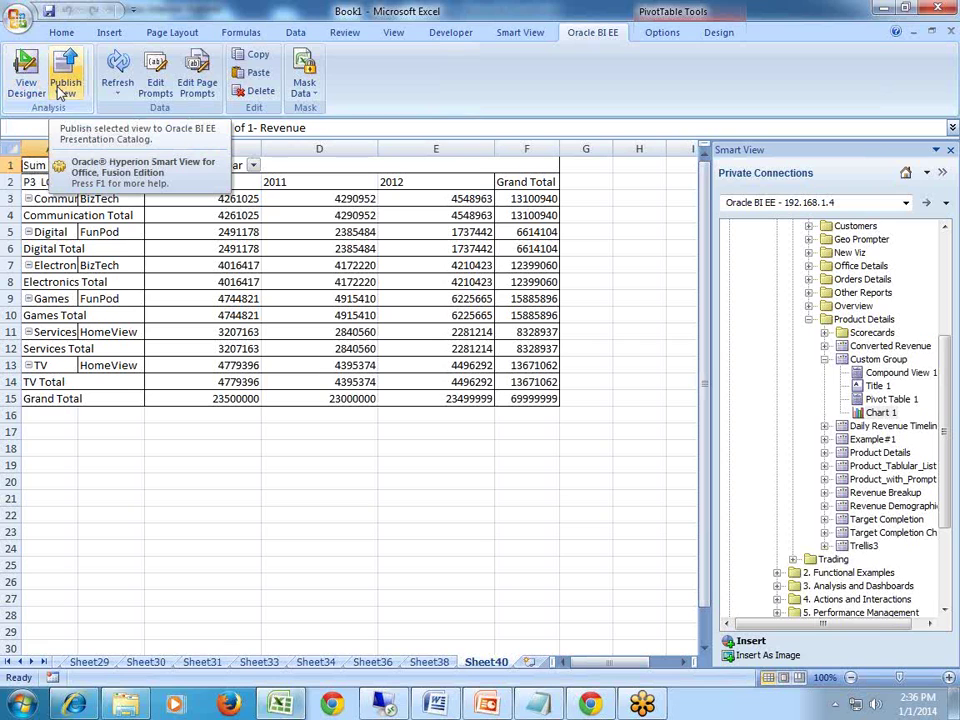
Start publishing the view and browse to Shared/1. Quick Demos/Simple Demo Dashboard/Product Details.
click(62, 88)
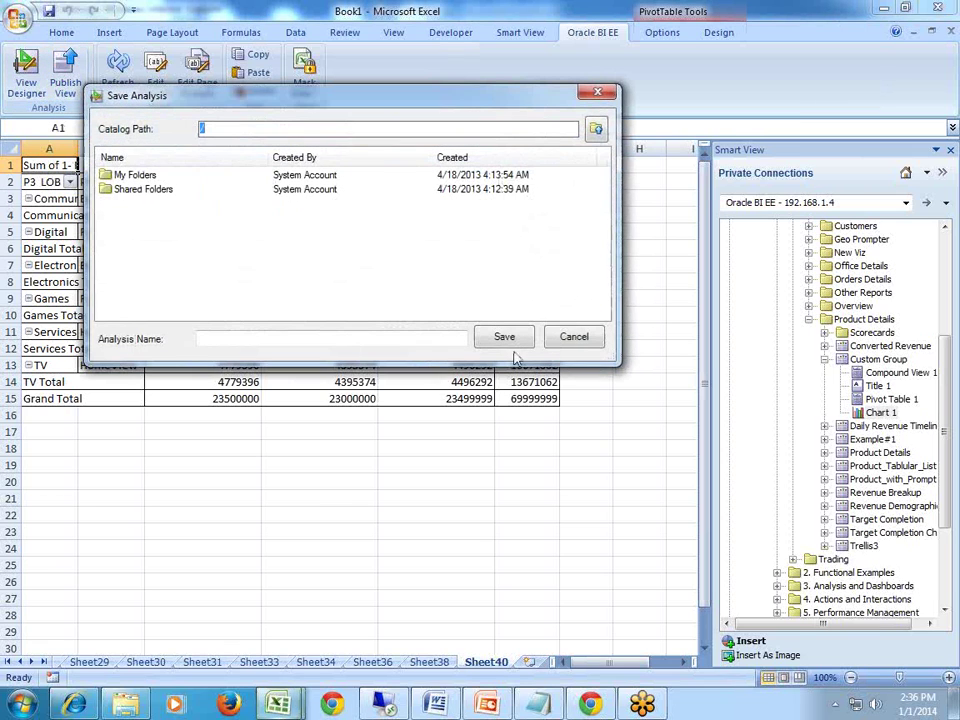
double_click(135, 189)
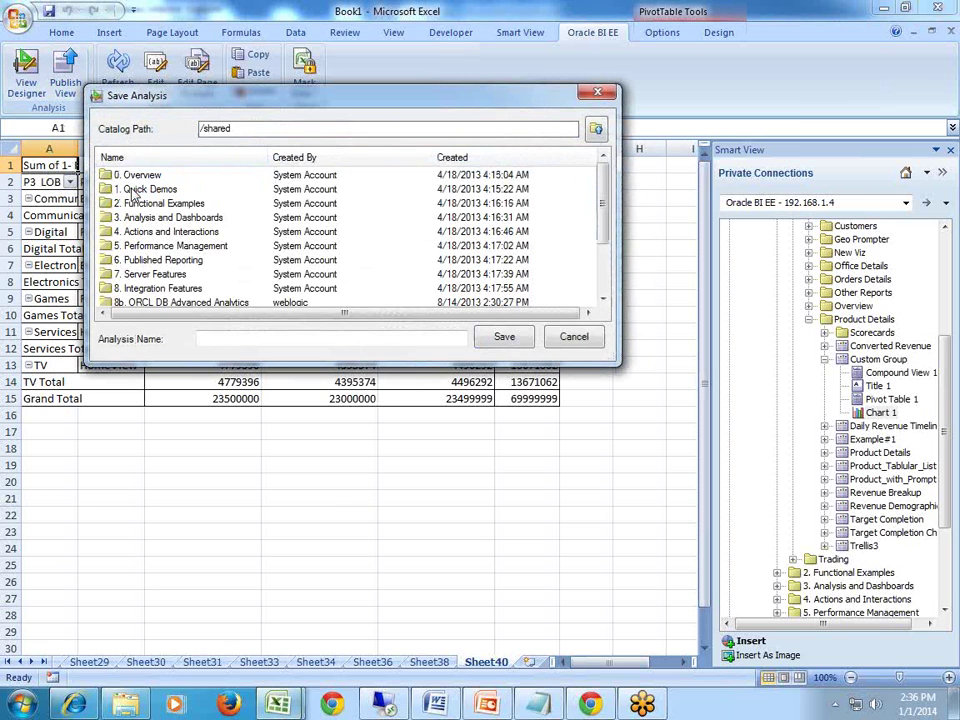
double_click(135, 189)
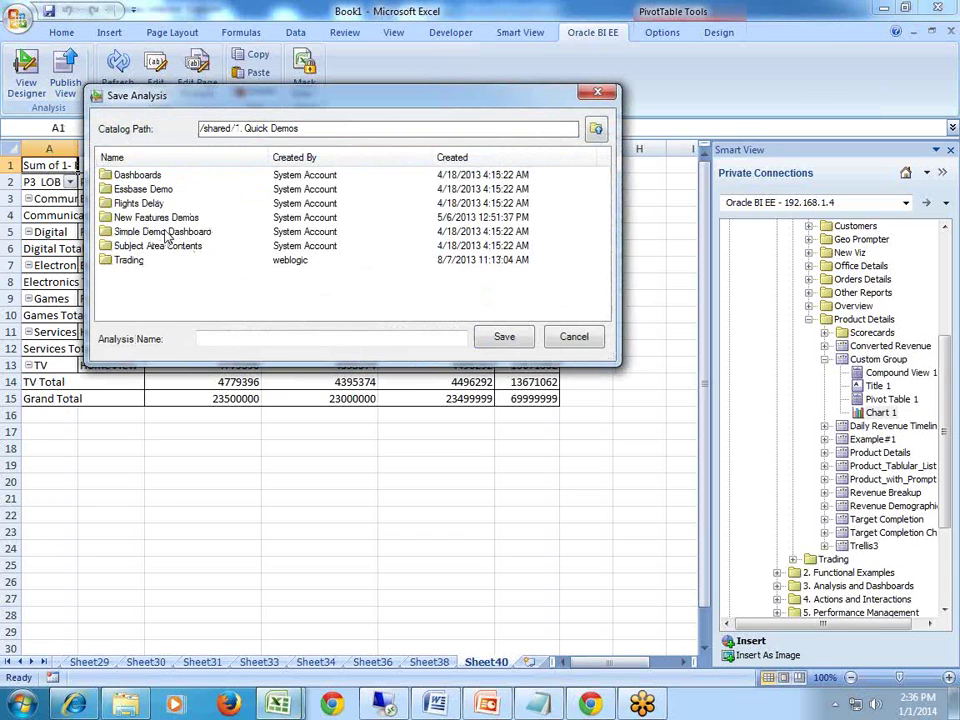
double_click(163, 231)
double_click(148, 273)
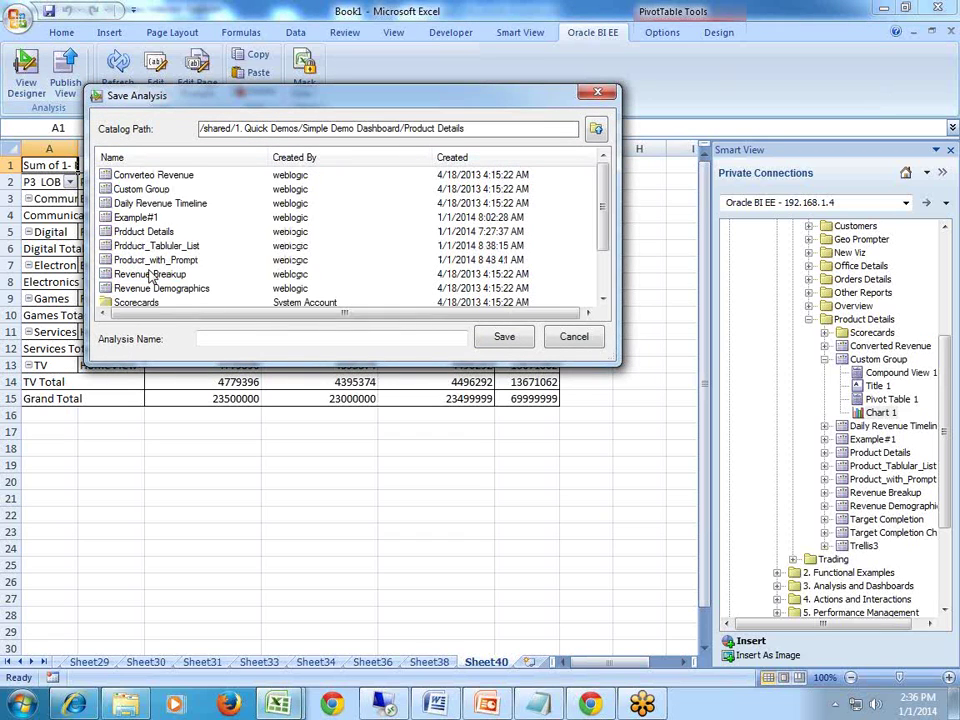
Save the view as Pivot_View_With_Filter and return to the BI catalog in Internet Explorer.
click(230, 339)
text(Tabular)
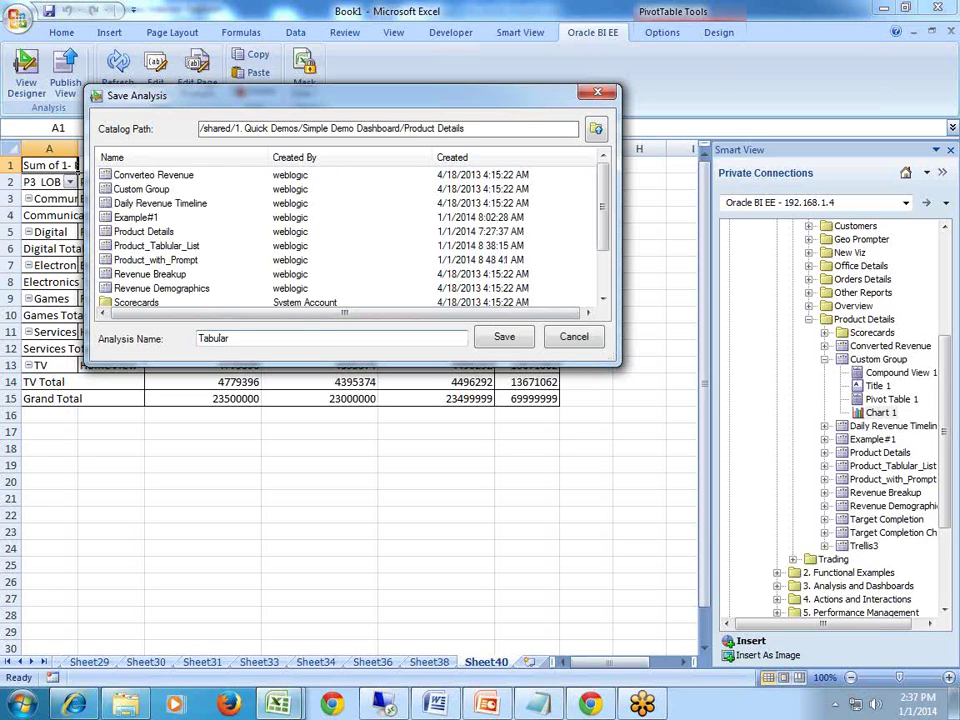
text(_Vie)
key(BackSpace)
key(BackSpace)
key(BackSpace)
key(BackSpace)
key(BackSpace)
key(BackSpace)
key(BackSpace)
key(BackSpace)
key(BackSpace)
text(Pivot_View_With_Filter)
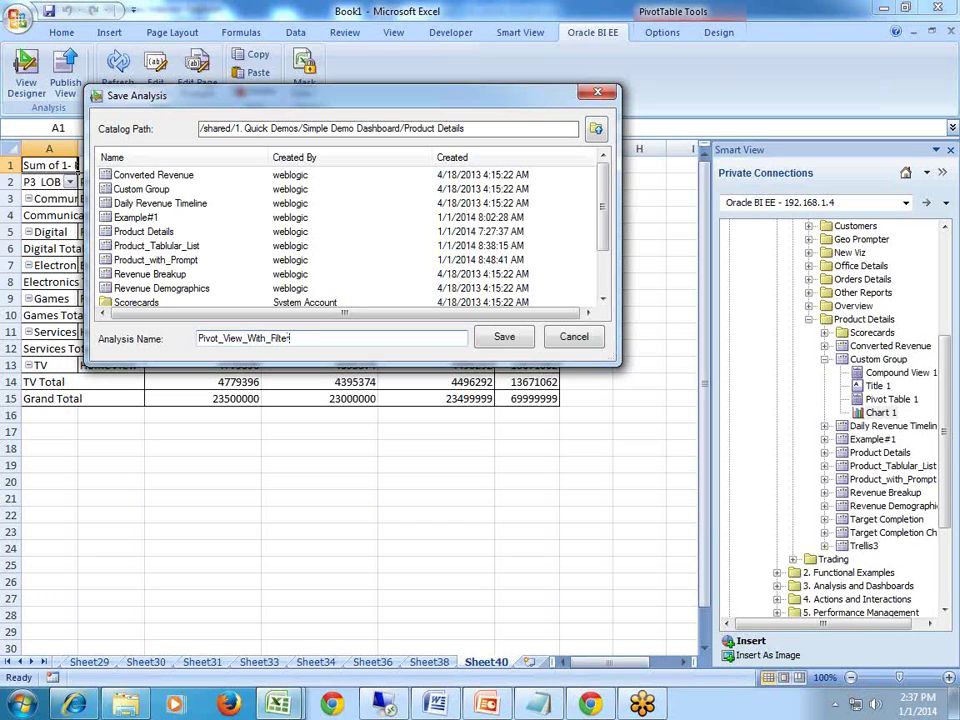
click(502, 337)
click(616, 415)
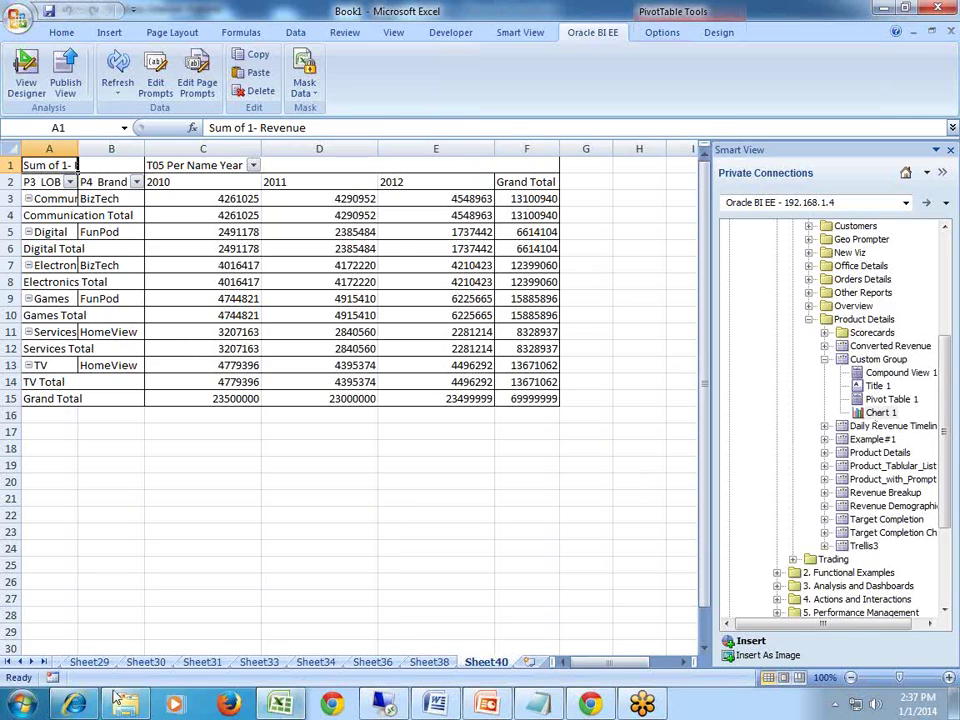
click(75, 705)
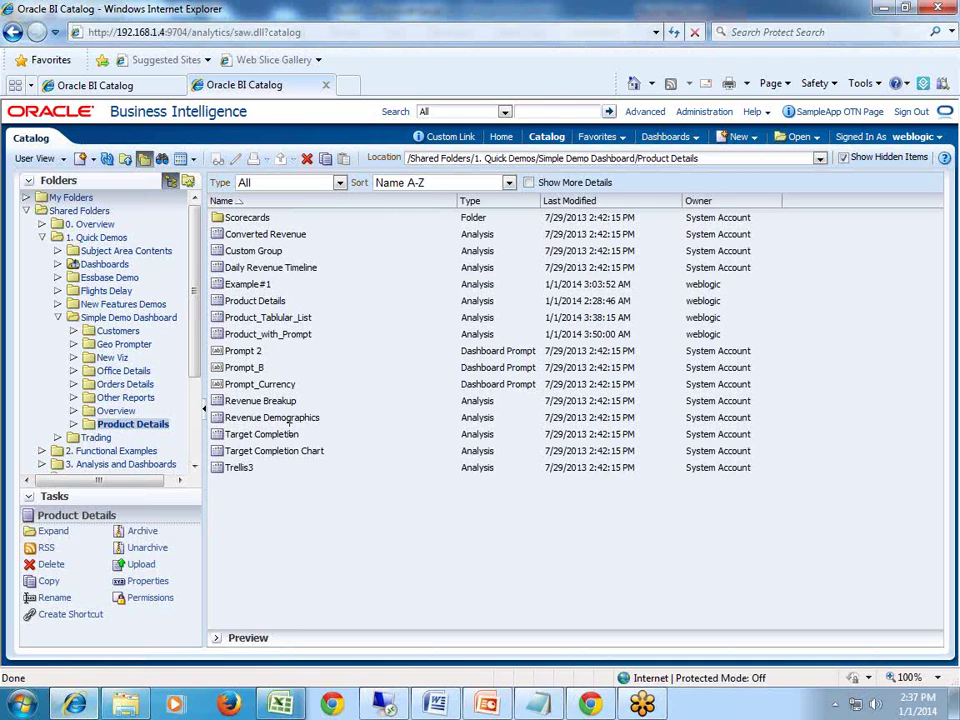
Open Pivot_View_With_Filter from Product Details to check its 2010–2012 revenue pivot, then go back.
click(142, 86)
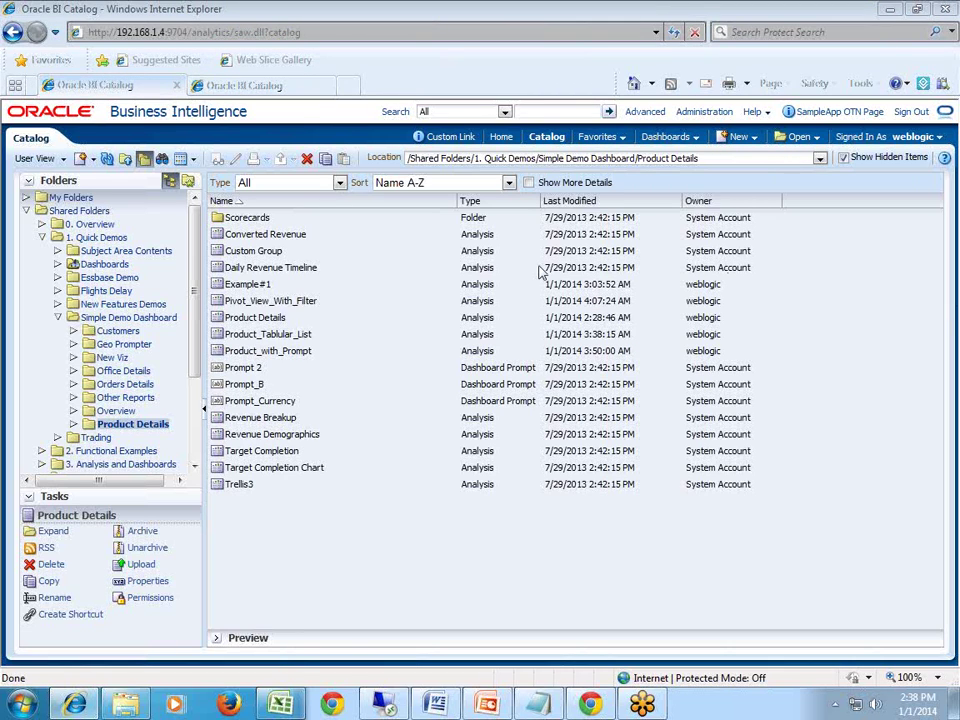
click(310, 266)
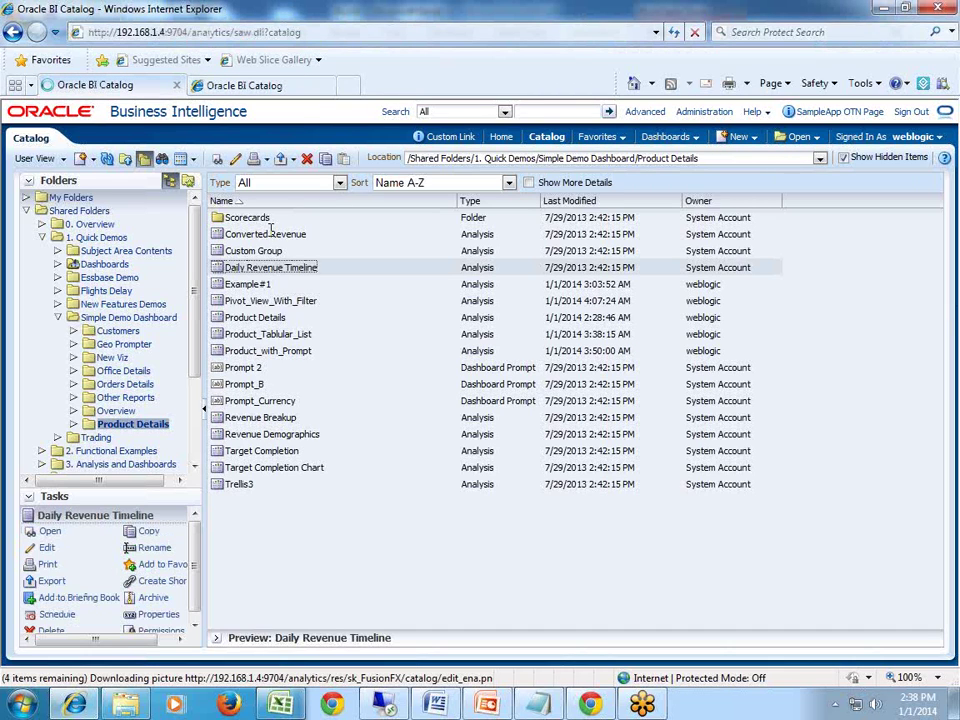
click(265, 234)
click(270, 300)
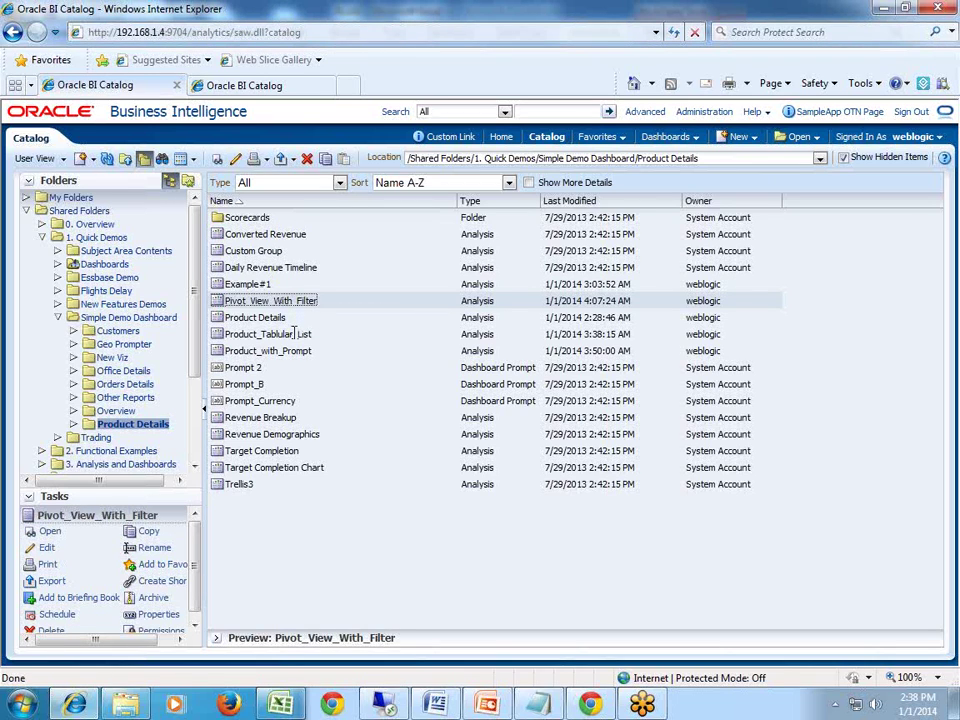
click(292, 334)
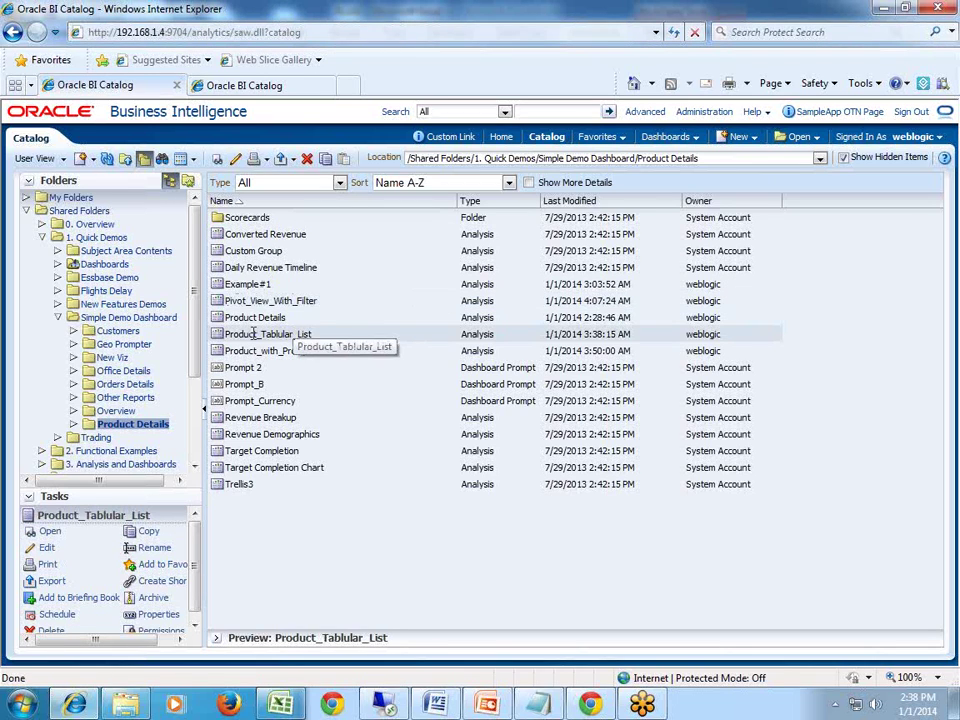
click(288, 296)
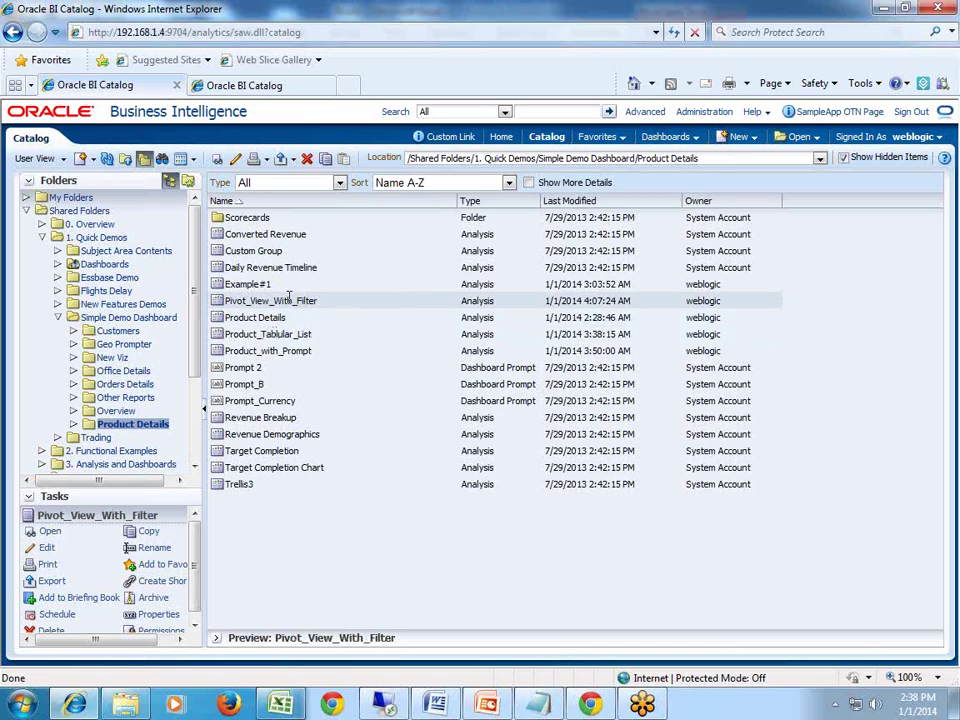
right_click(288, 296)
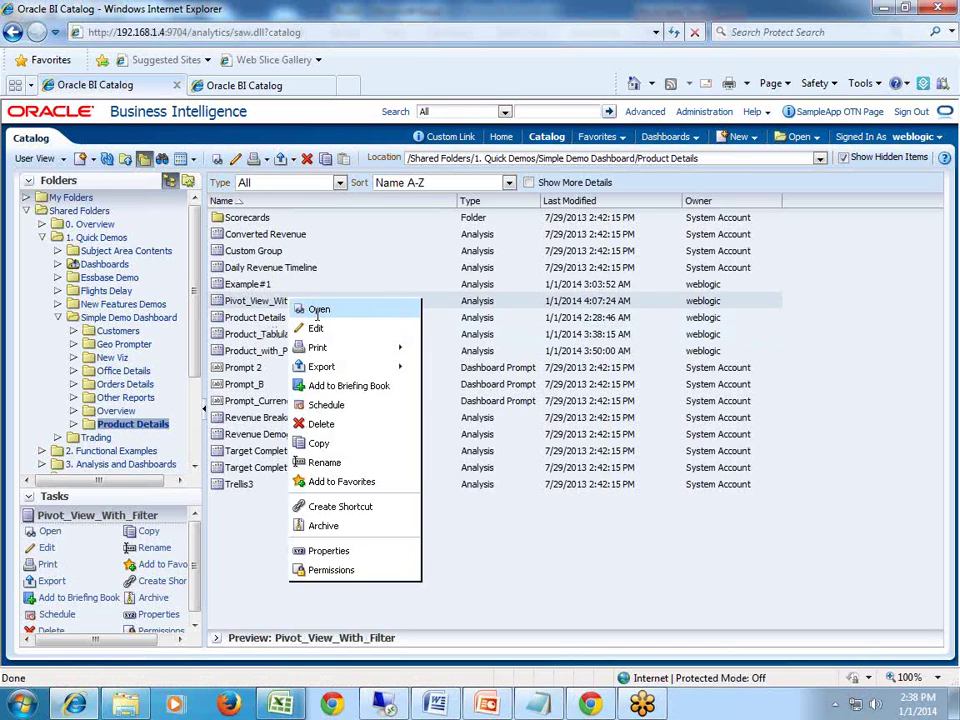
click(317, 310)
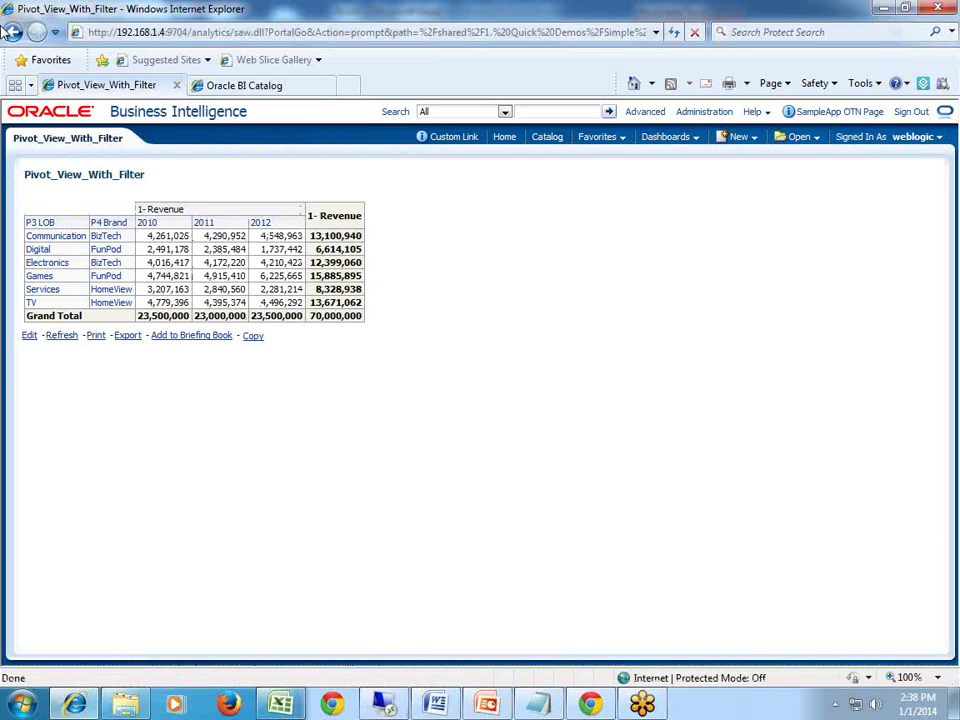
click(12, 32)
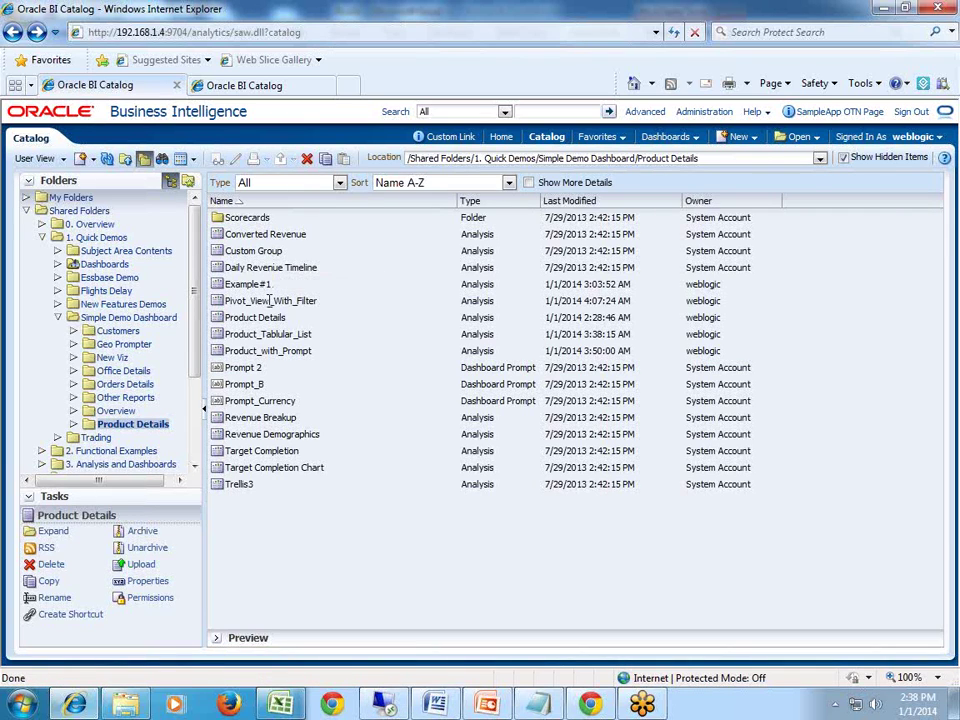
Edit Pivot_View_With_Filter and delete its 2010–2012 year filter.
click(268, 301)
right_click(269, 301)
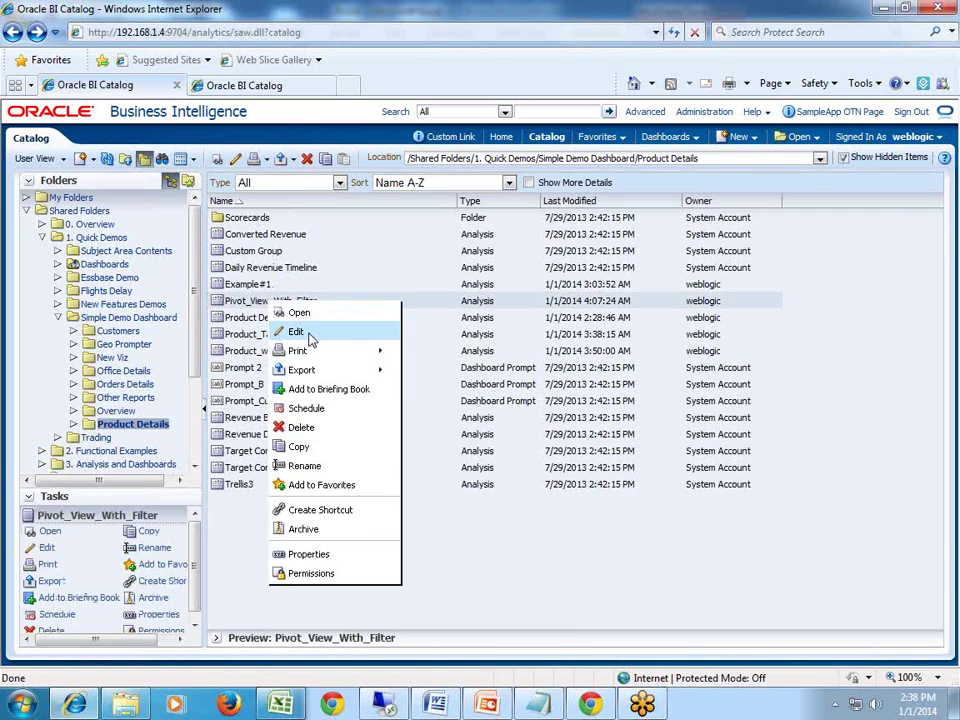
click(297, 332)
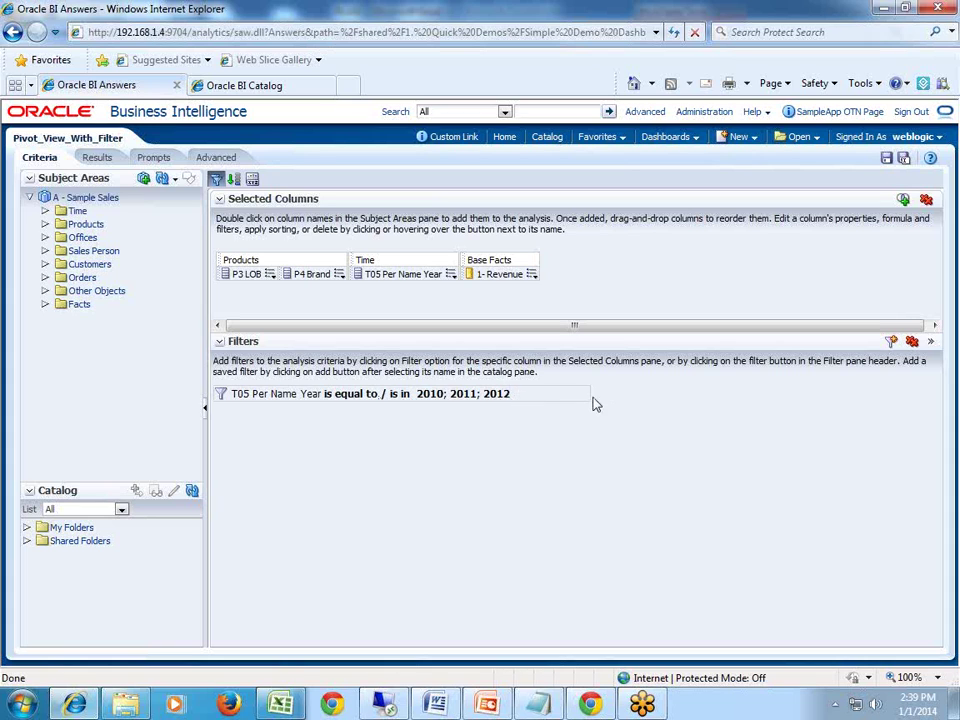
mouse_move(518, 398)
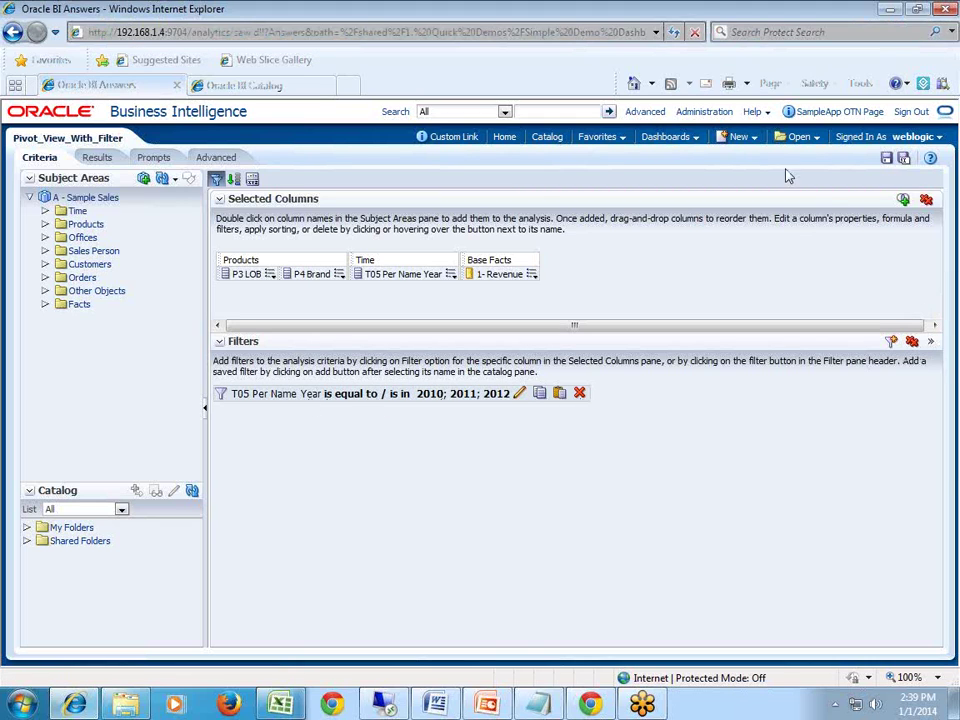
click(579, 115)
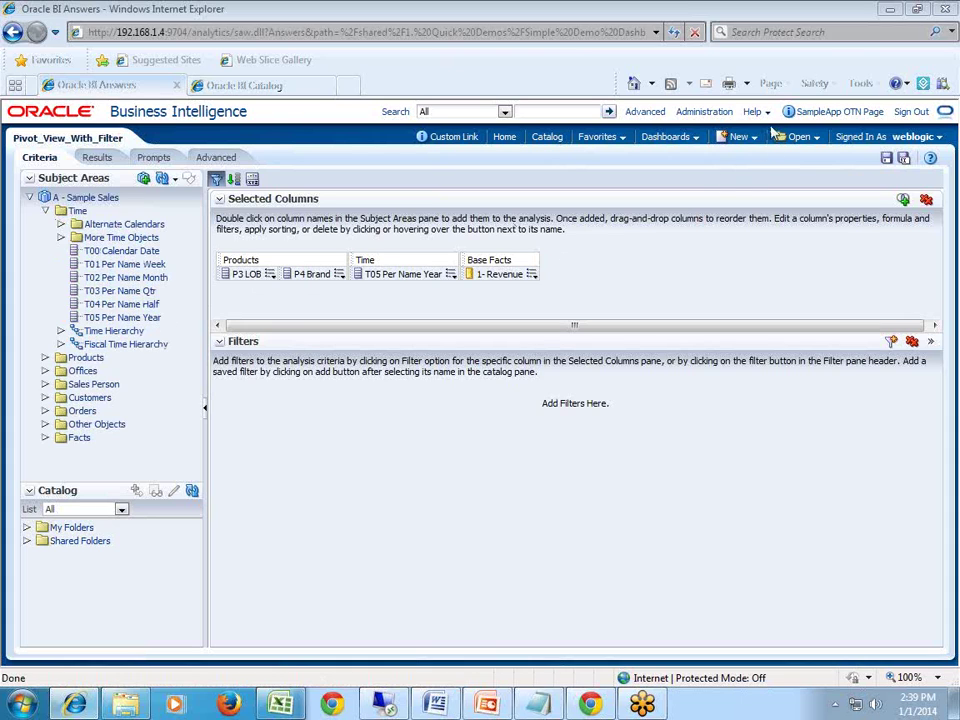
Add a T05 Per Name Year filter using the 'is prompted' operator.
drag(128, 317, 410, 311)
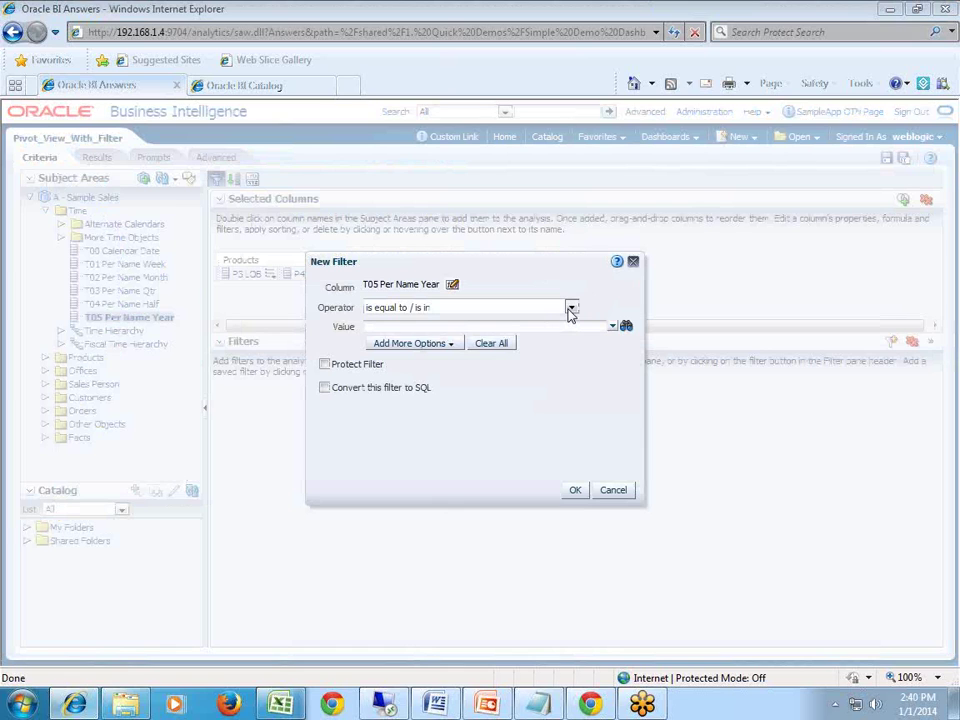
click(570, 309)
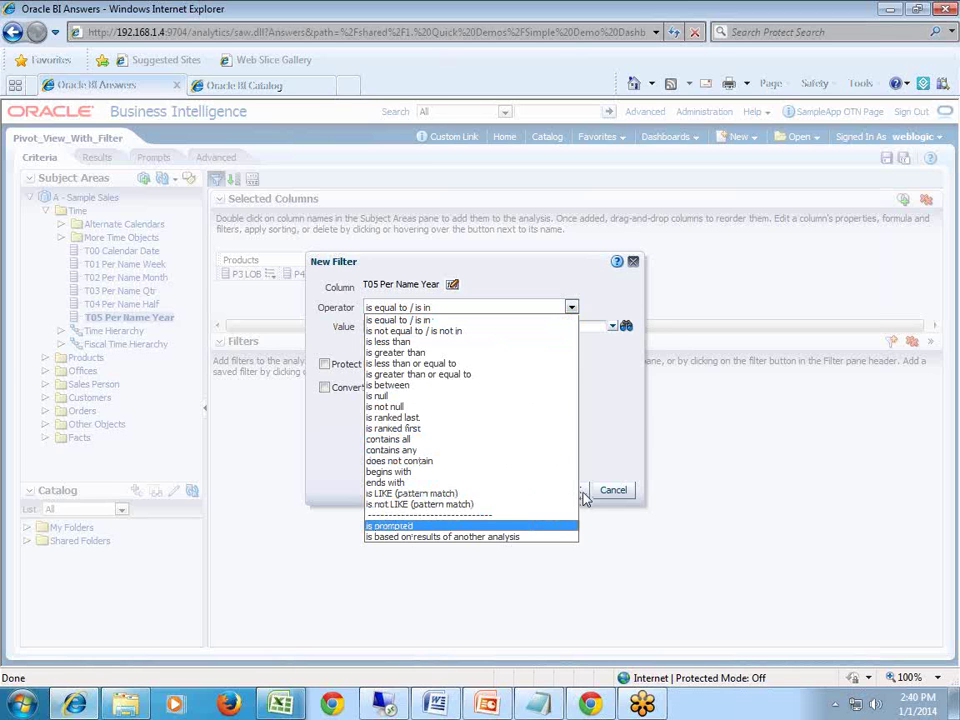
key(Return)
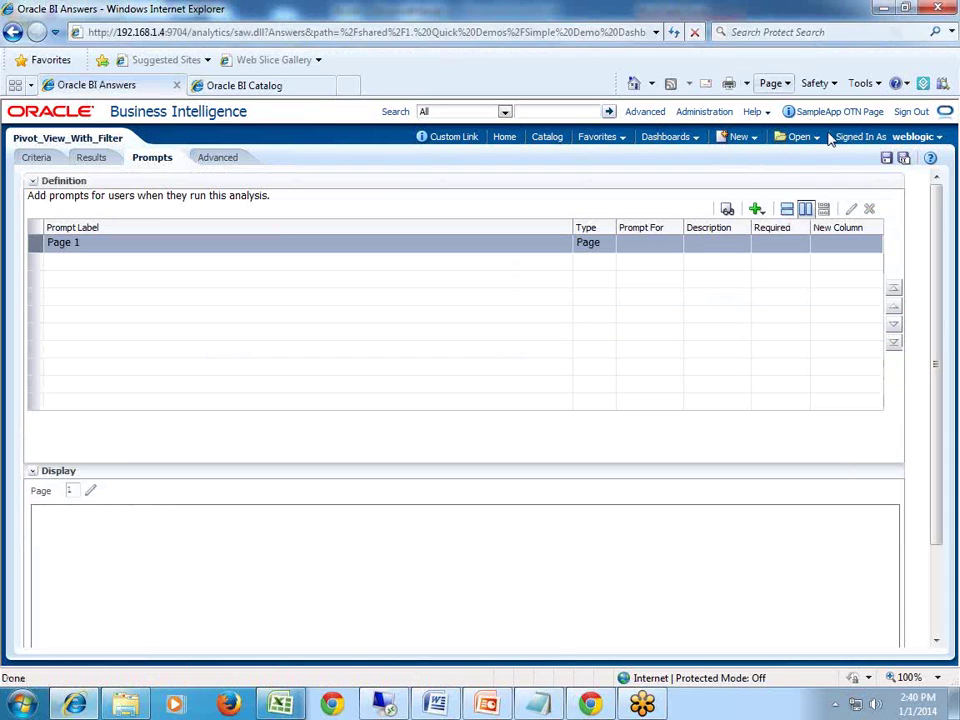
Add a Choice List prompt on T05 Per Name Year and save the analysis.
click(756, 210)
mouse_move(770, 230)
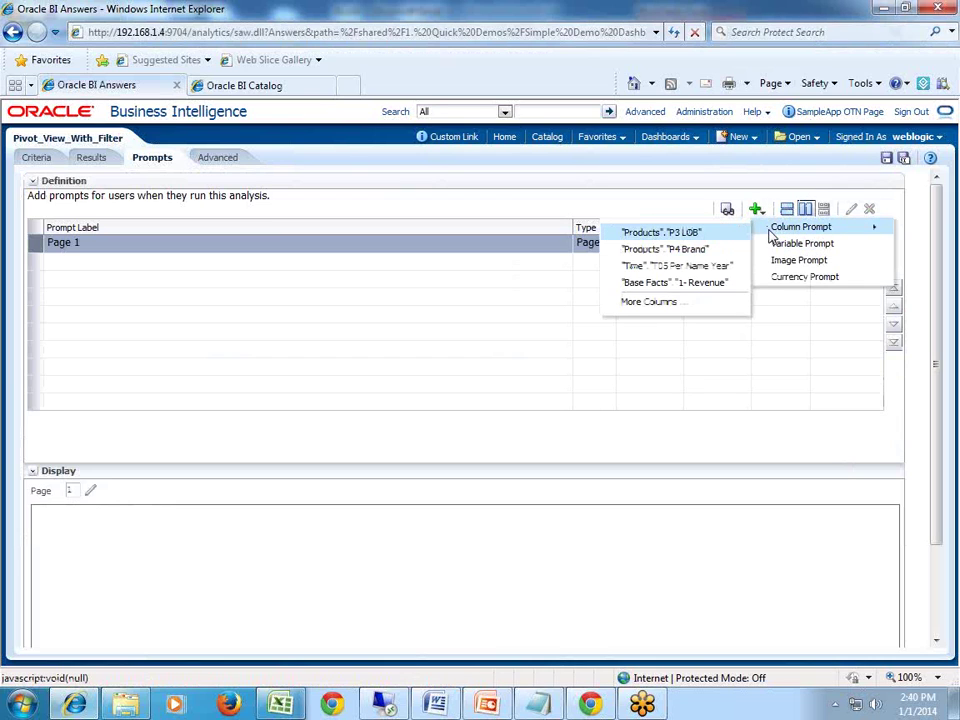
click(688, 268)
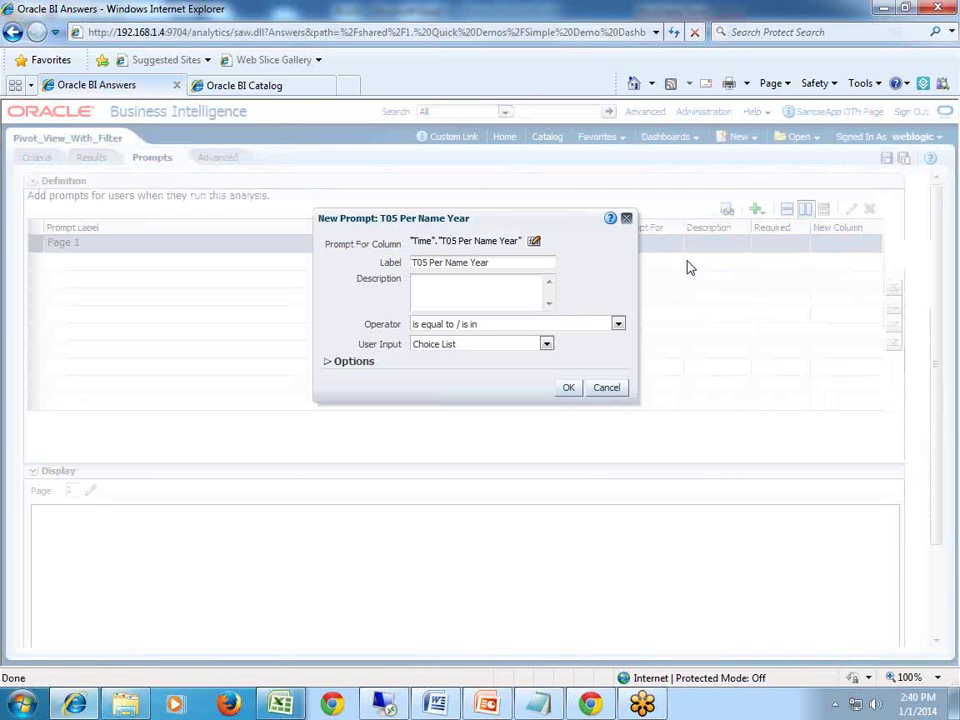
click(546, 344)
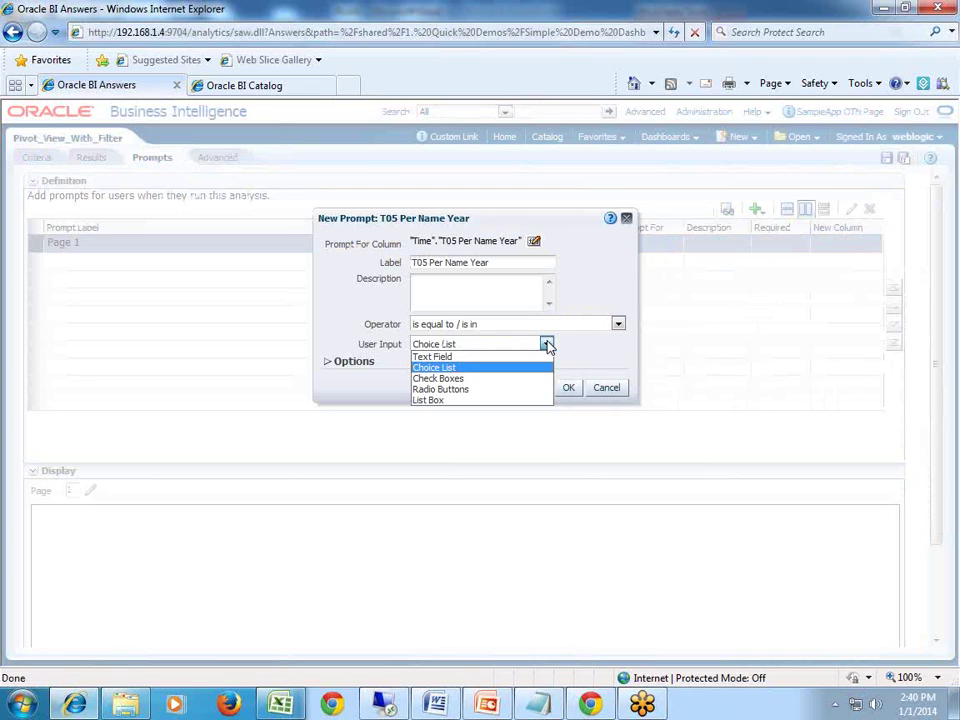
click(461, 368)
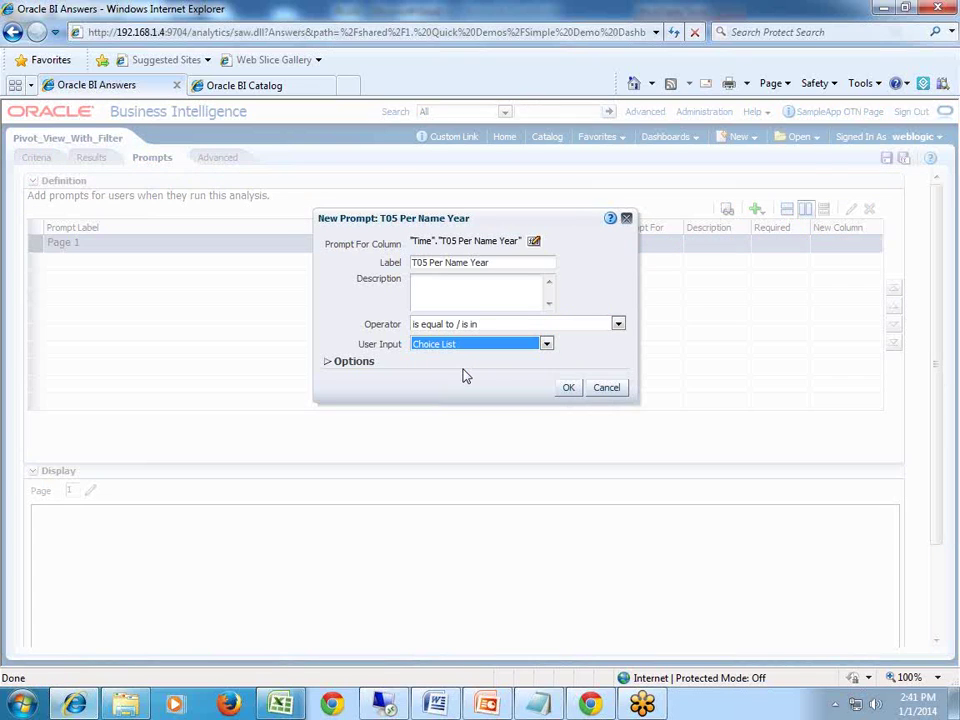
click(568, 388)
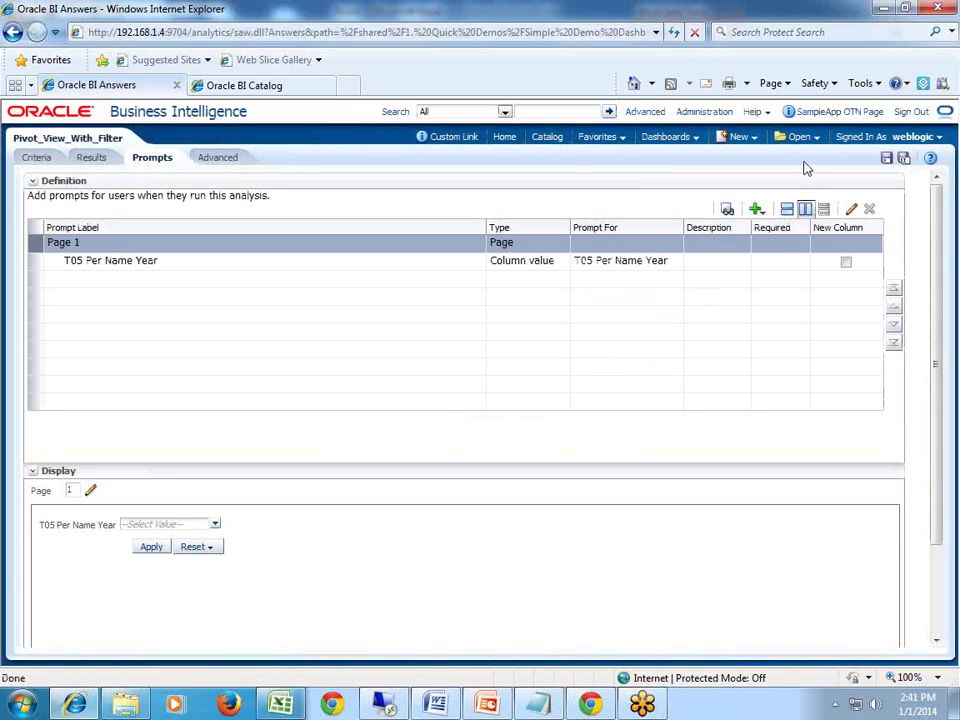
click(886, 160)
Back in Excel, collapse the Smart View catalog and reconnect to the demo BI server with the password.
click(281, 706)
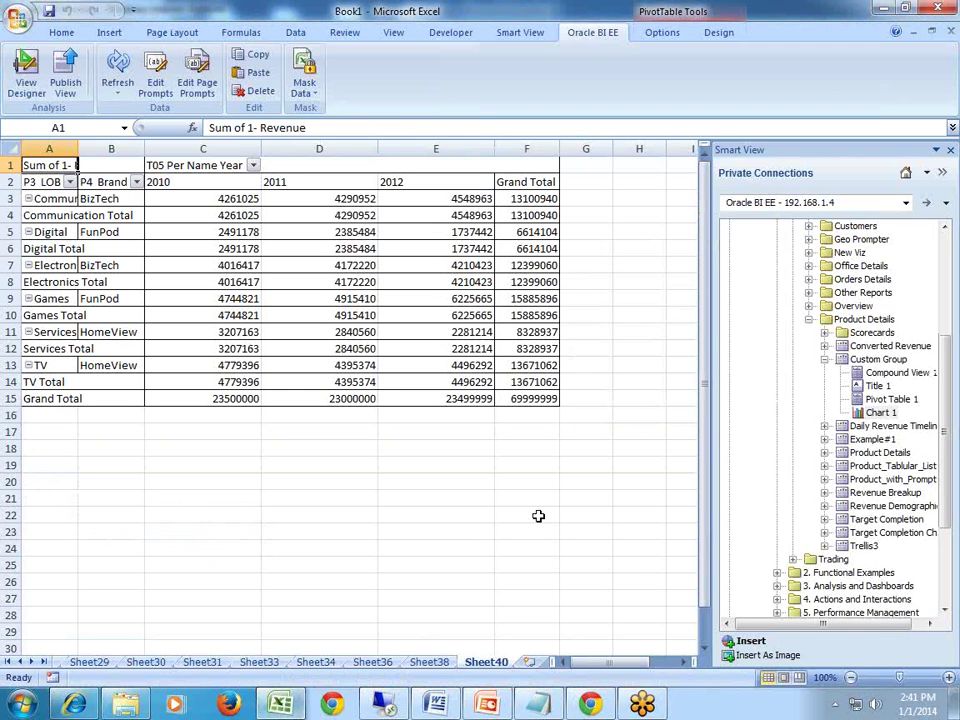
click(826, 359)
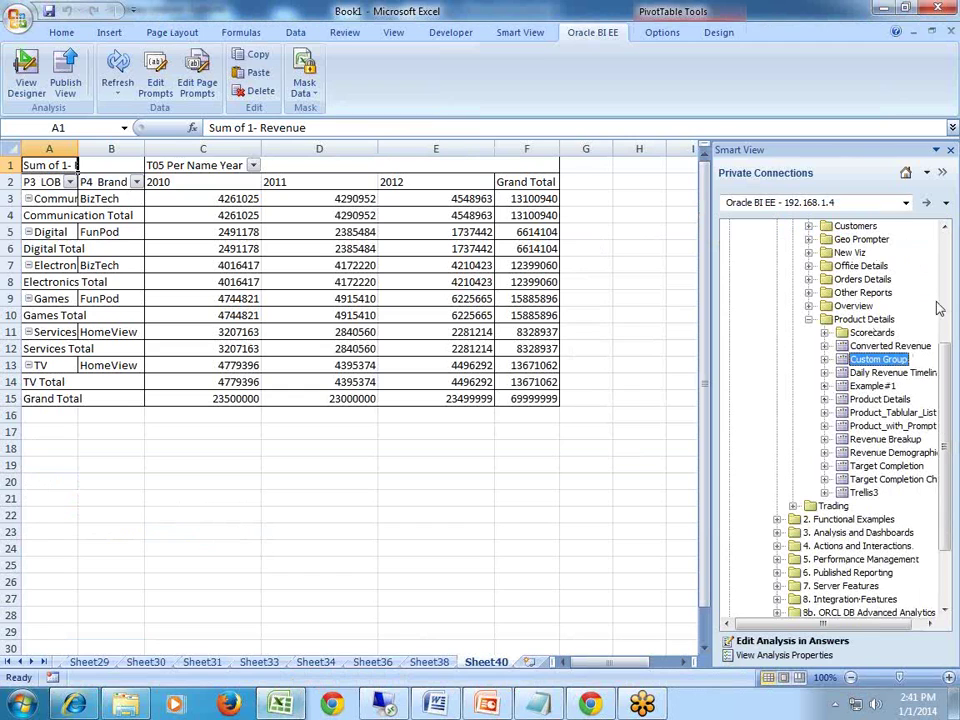
click(770, 172)
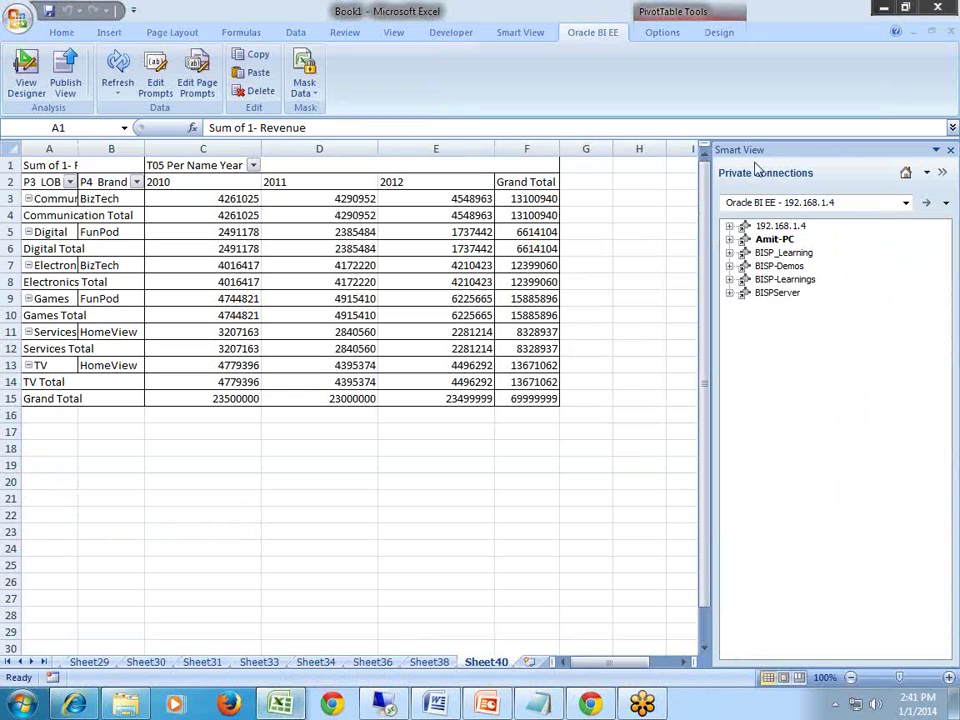
click(730, 280)
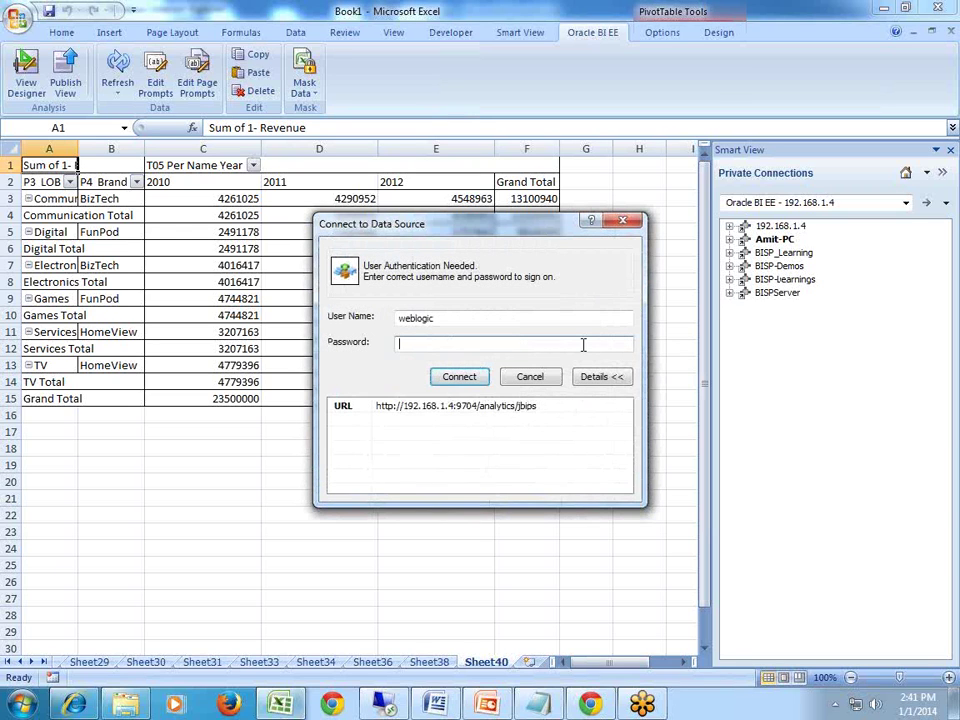
text(weblogi)
key(Return)
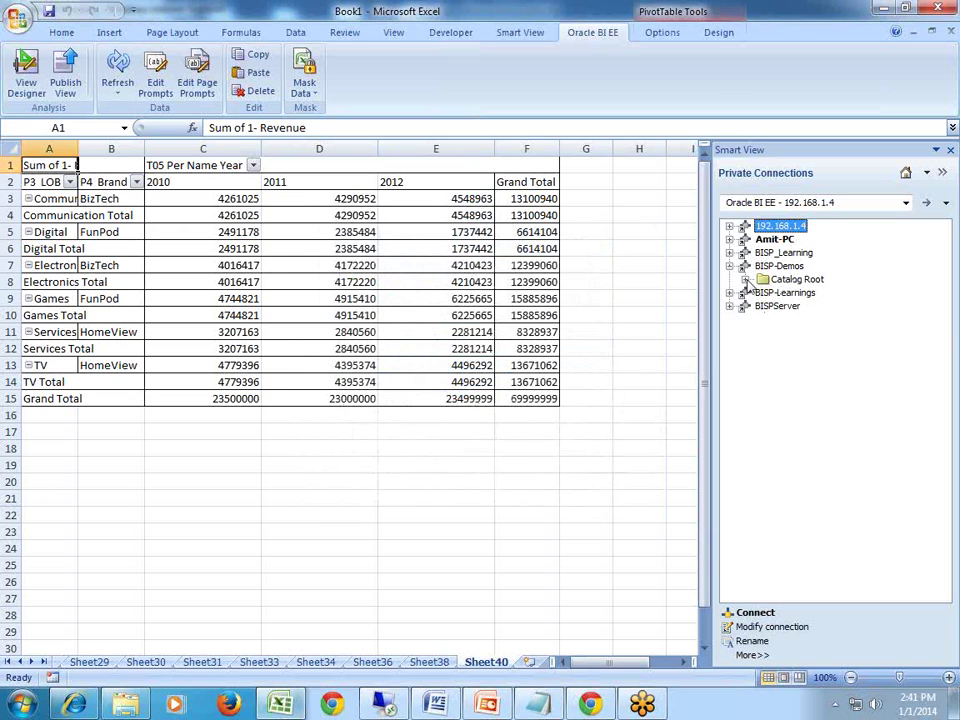
Expand Catalog Root > Shared Folders > 1. Quick Demos > Simple Demo Dashboard > Product Details and pick Pivot_View_With_Filter.
click(745, 280)
click(761, 306)
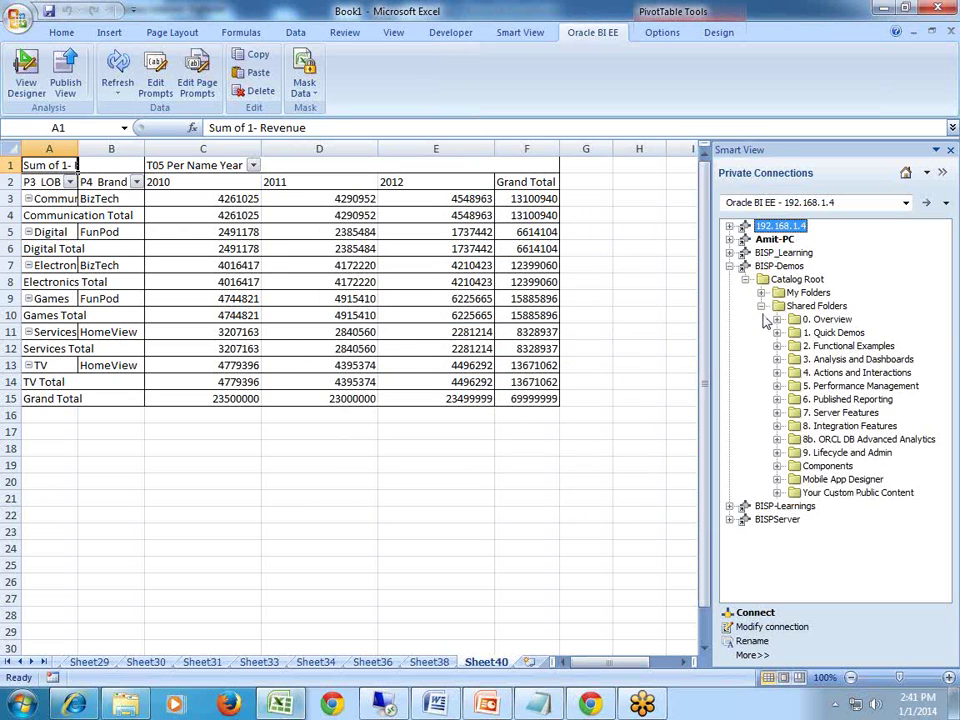
click(777, 332)
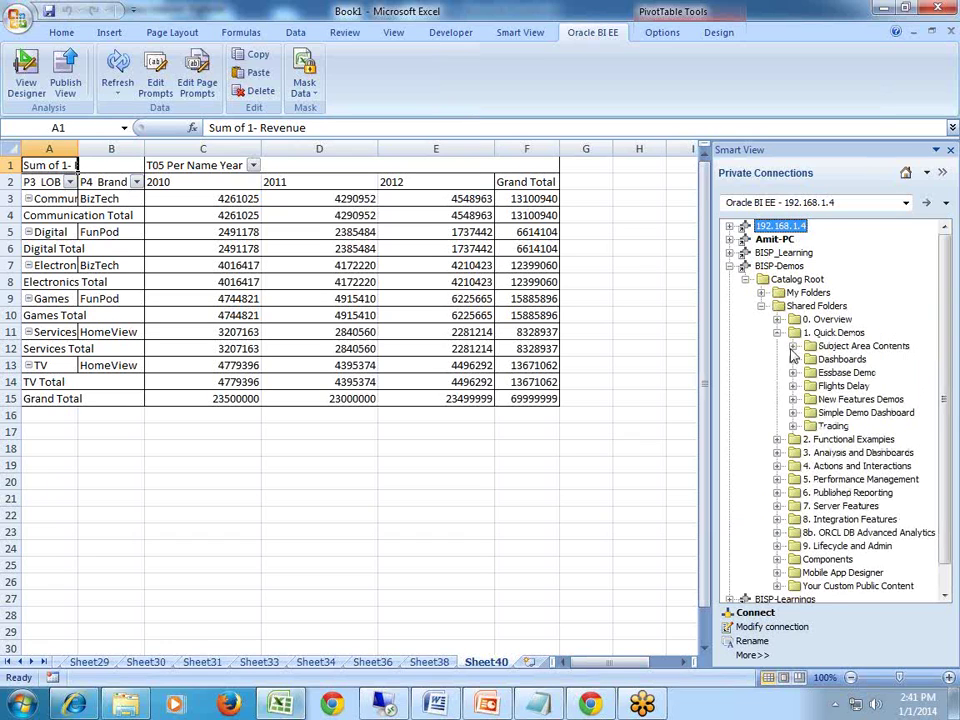
click(794, 413)
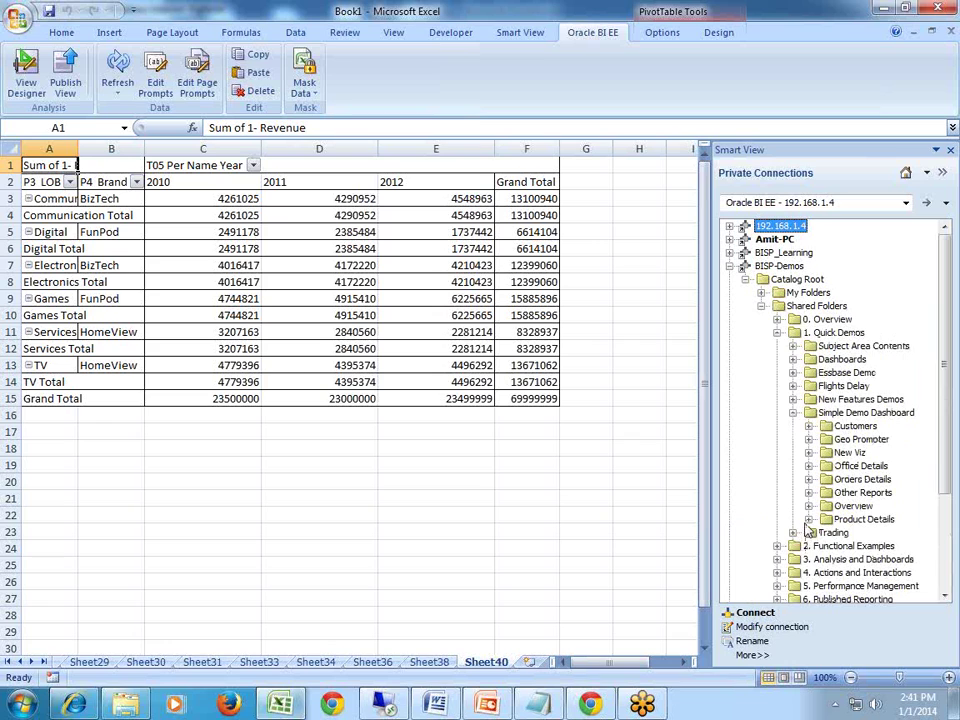
click(808, 520)
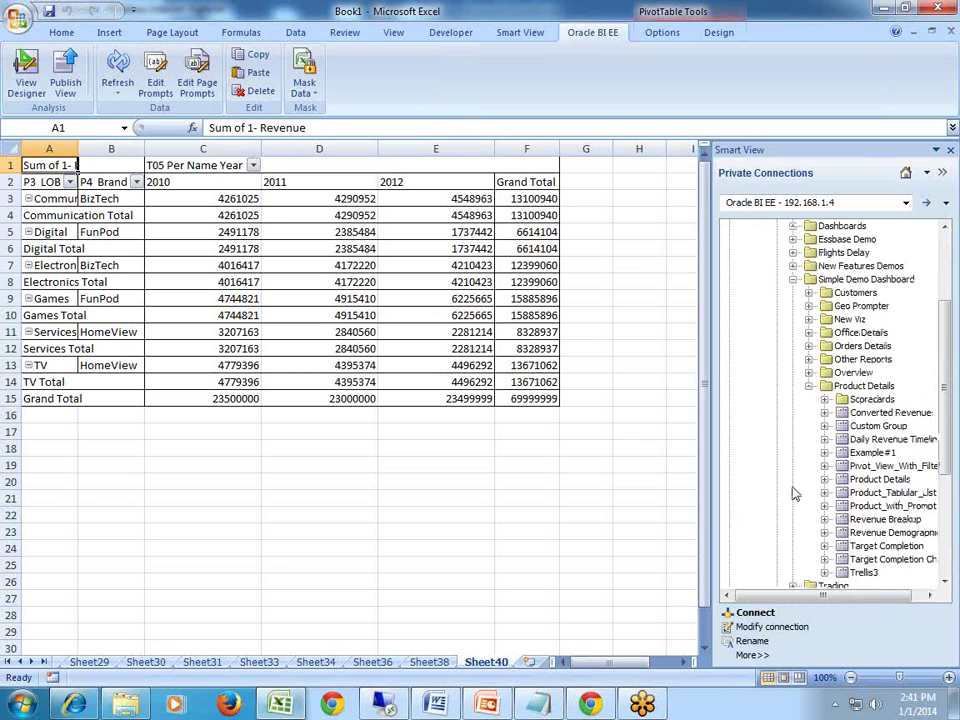
click(884, 466)
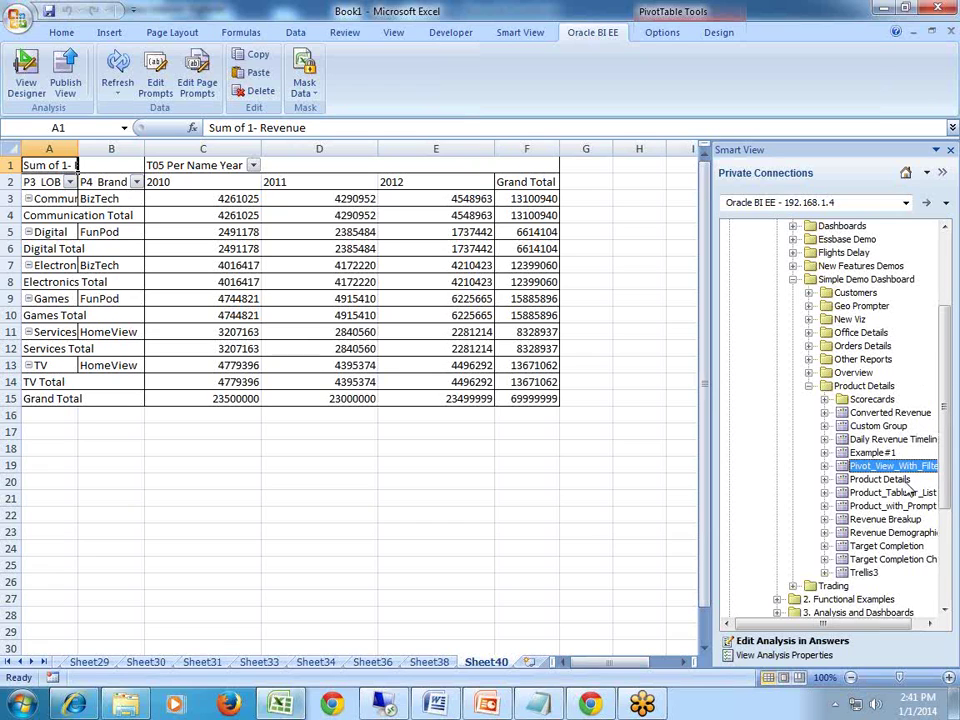
Insert Pivot Table 1 with year prompt 2010, which fails with a pivot overlap error.
right_click(800, 467)
key(Escape)
click(824, 466)
click(892, 506)
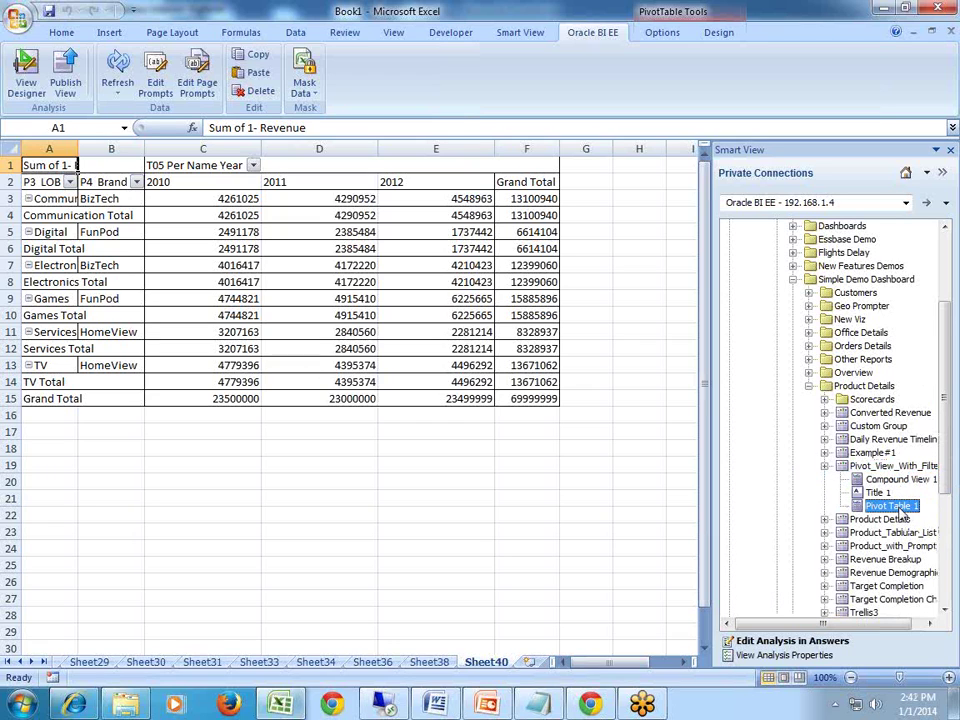
right_click(903, 512)
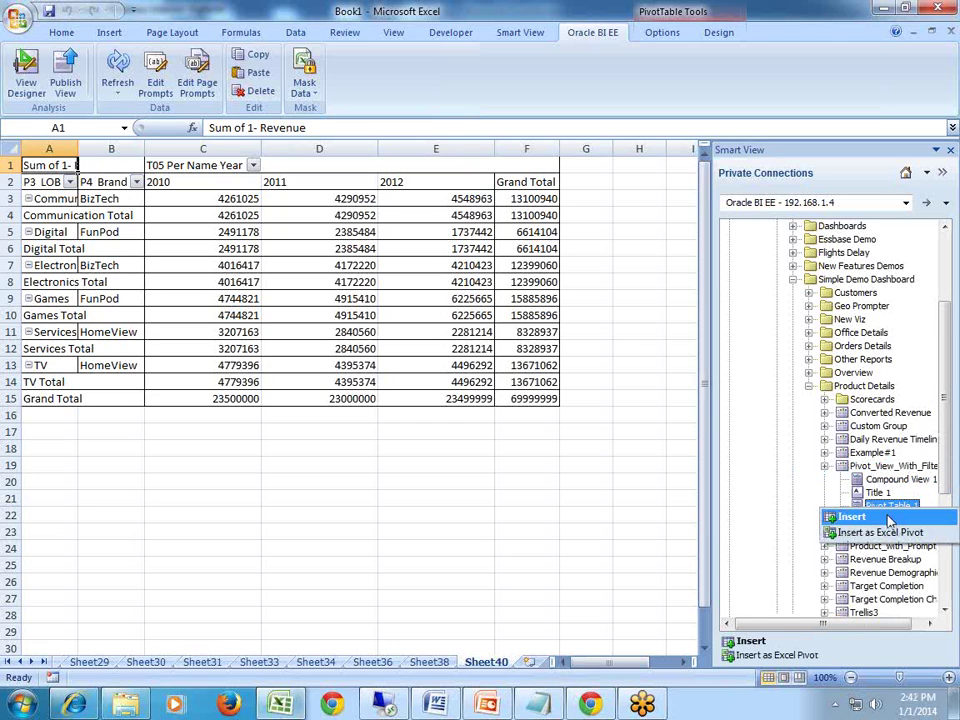
click(852, 517)
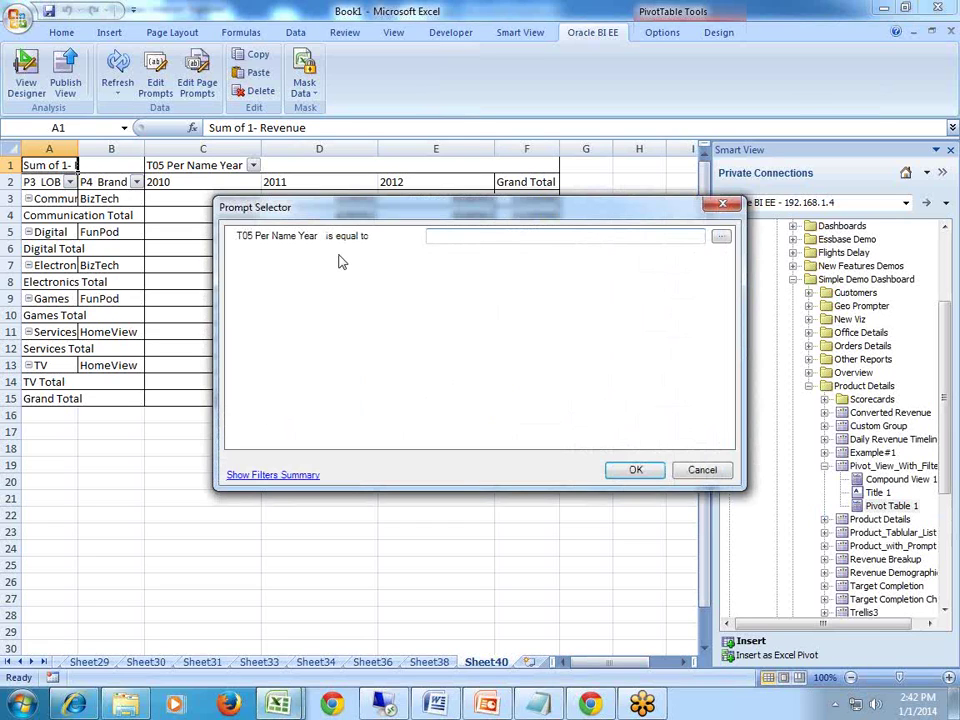
text(2010)
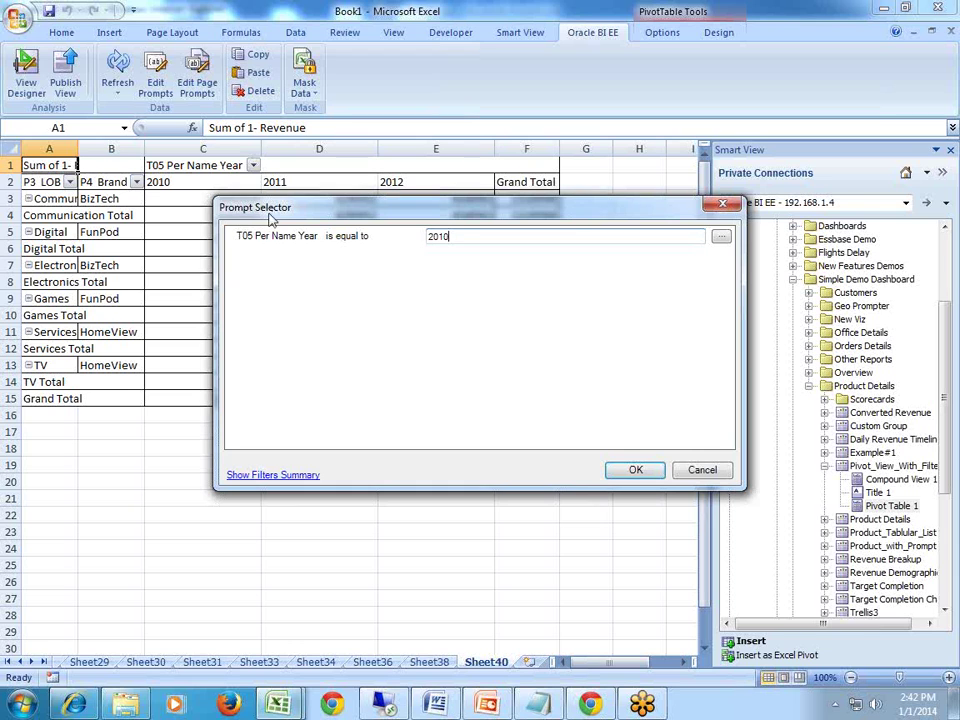
click(632, 471)
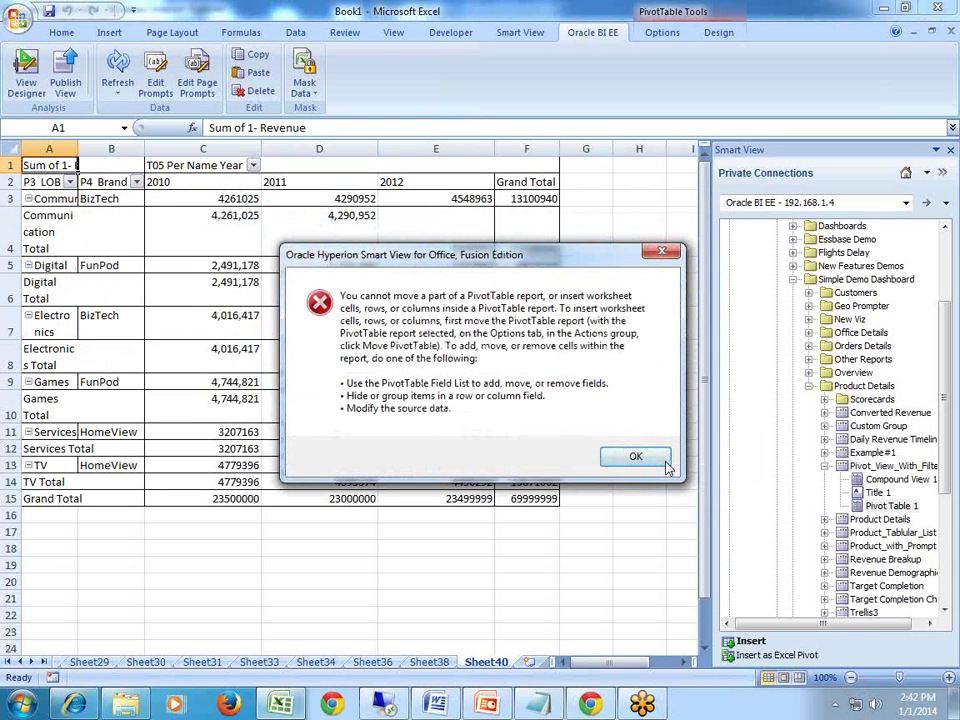
click(657, 466)
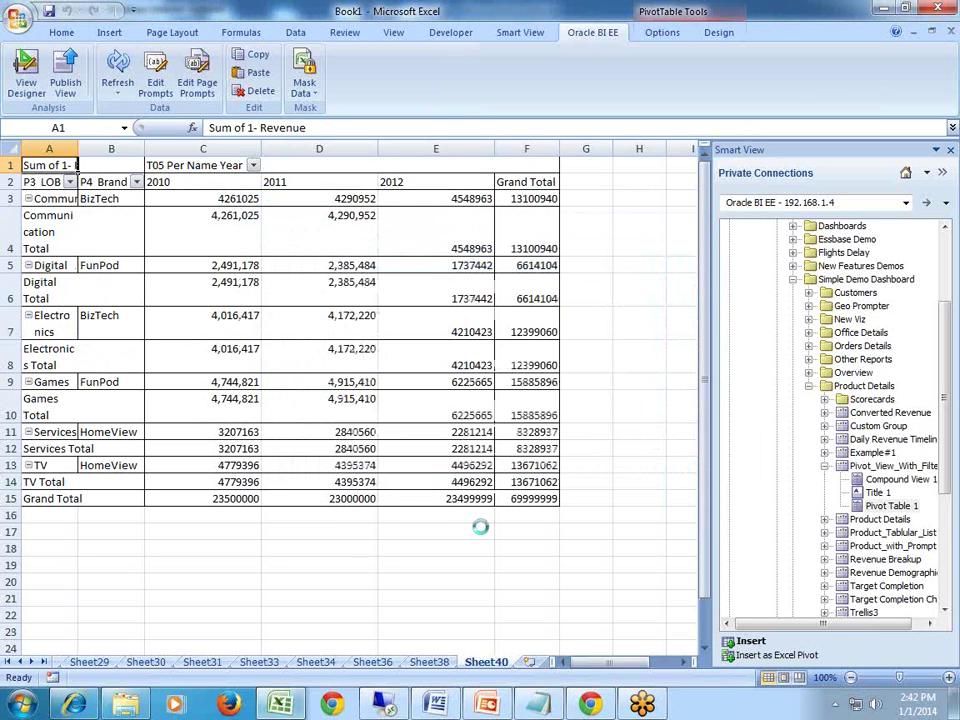
On a new sheet, insert Pivot Table 1 prompted for 2010 and select the resulting A1:D10 range.
click(529, 662)
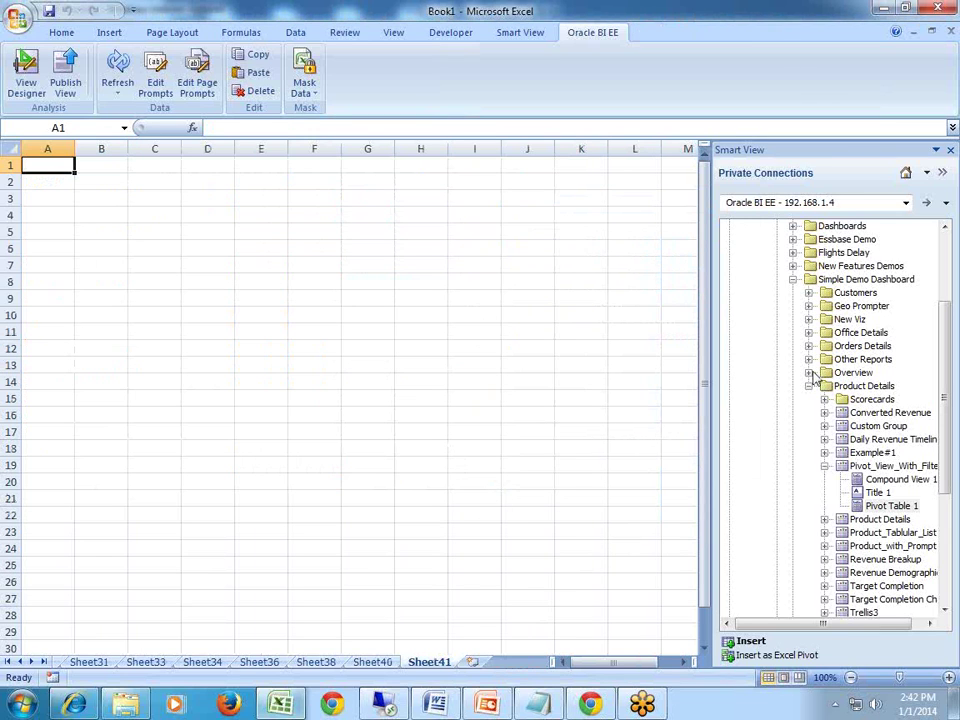
right_click(880, 506)
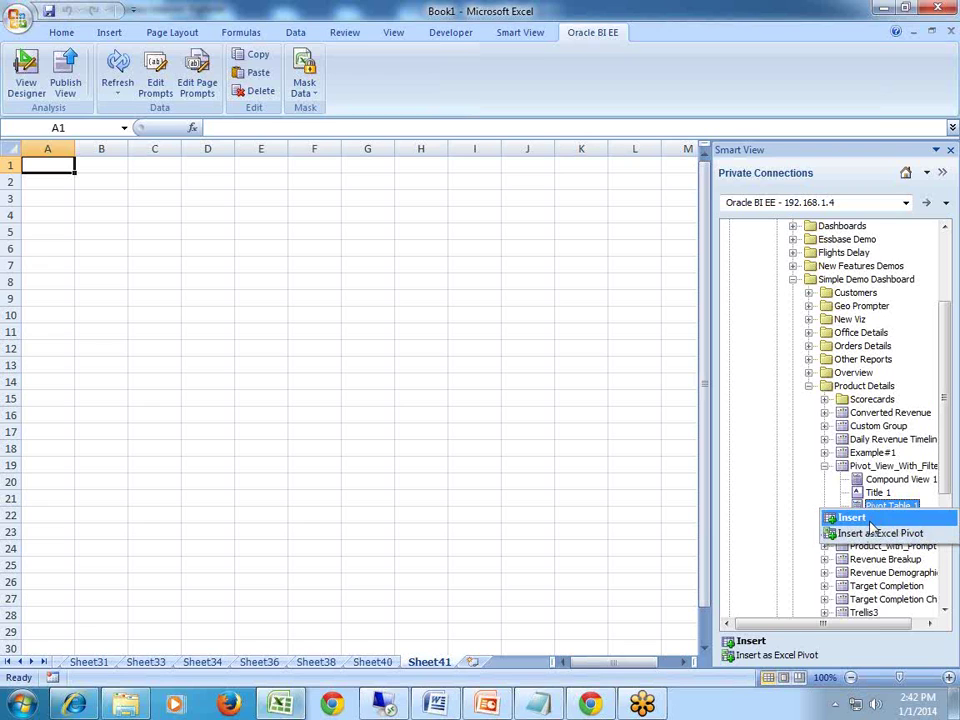
click(870, 521)
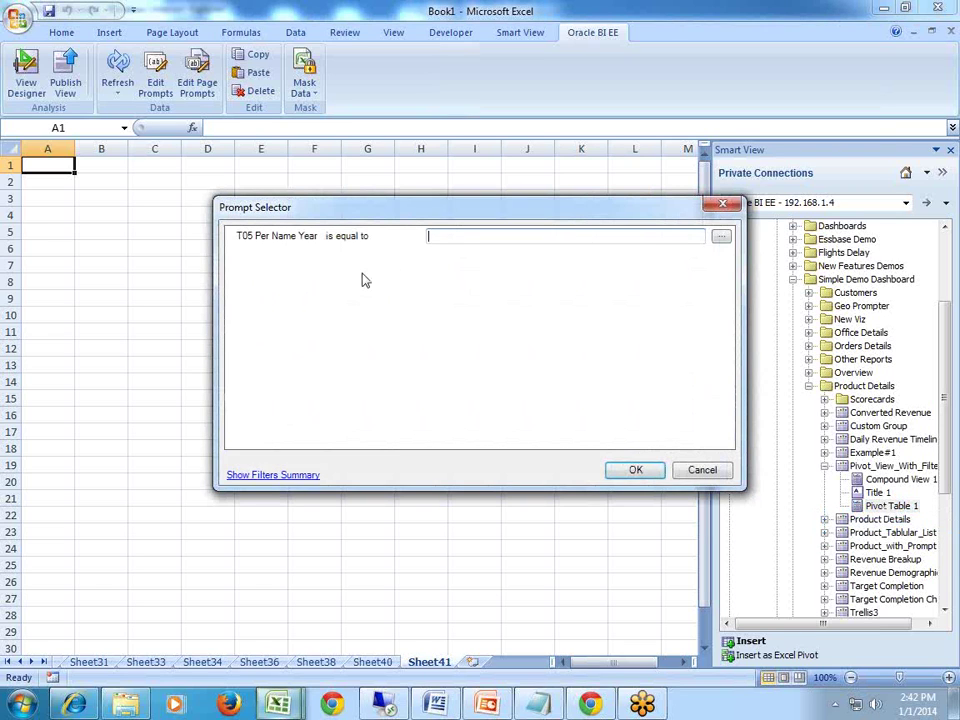
text(2010)
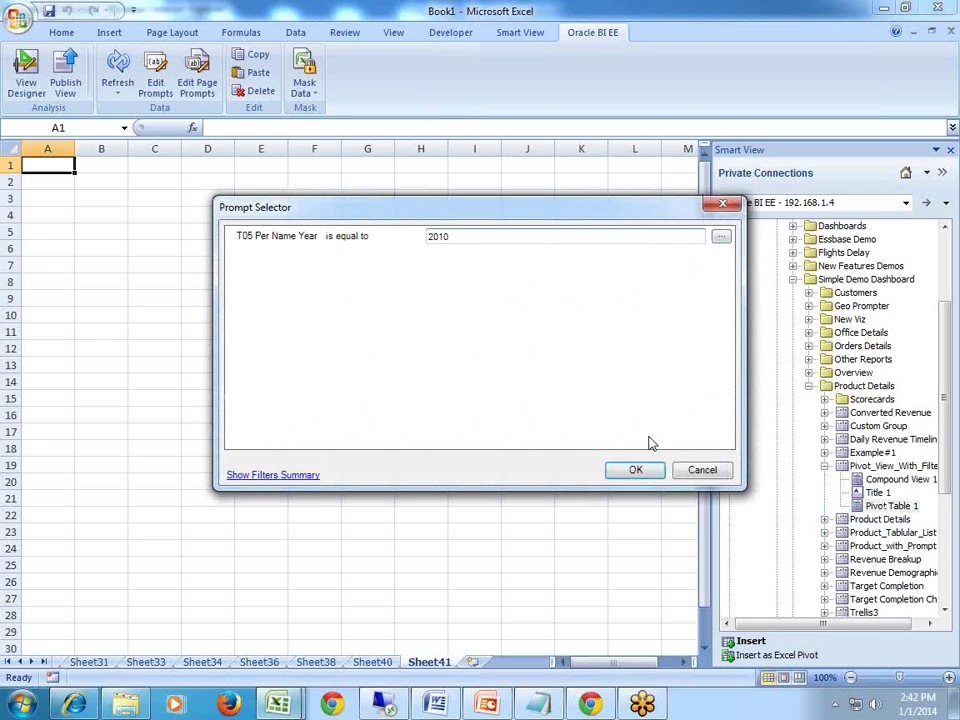
click(633, 471)
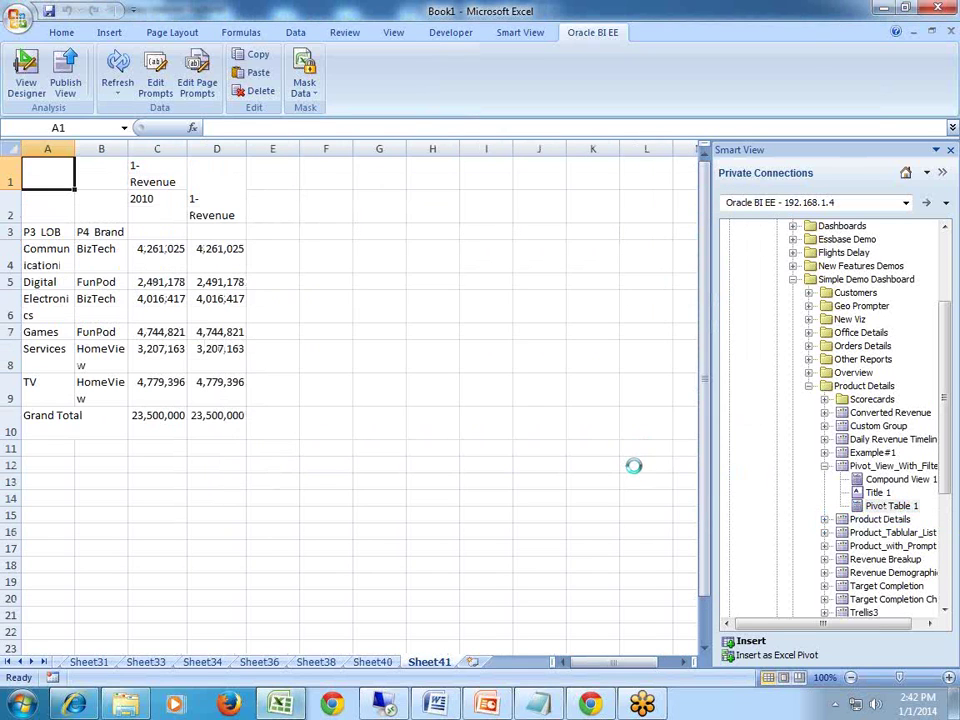
drag(49, 165, 242, 411)
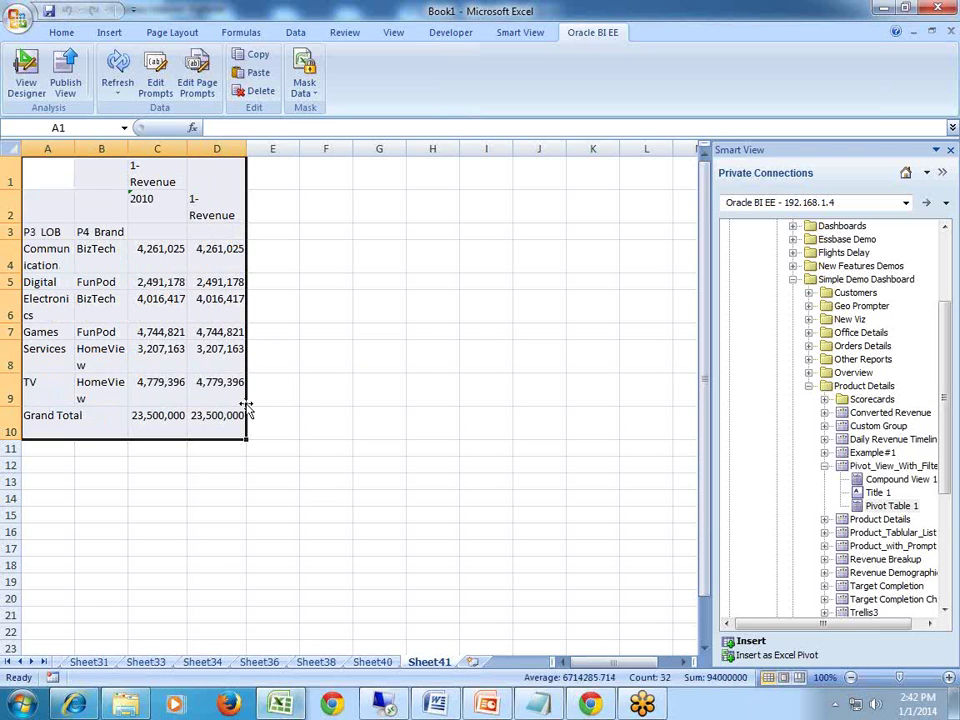